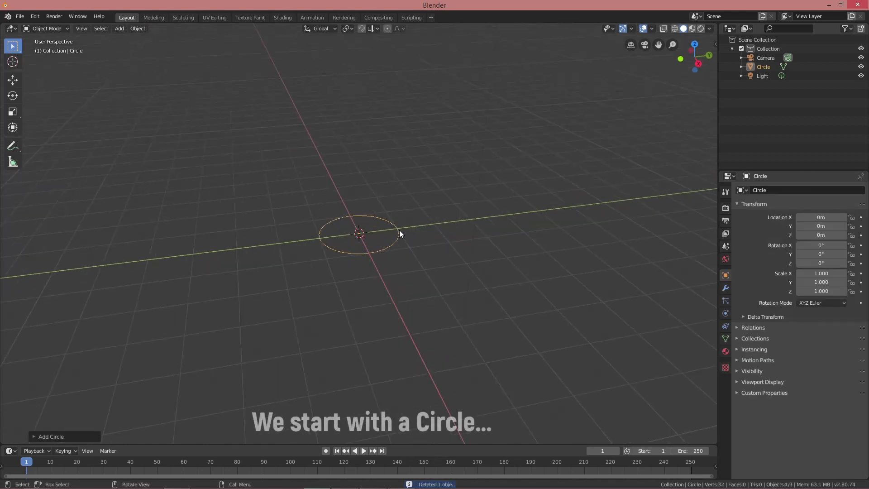
Step: Extrude the circle upward along Z and scale the new ring inward to about 0.87
key(Tab)
scroll(400, 231, up, 4)
shift+middle_drag(448, 236, 446, 238)
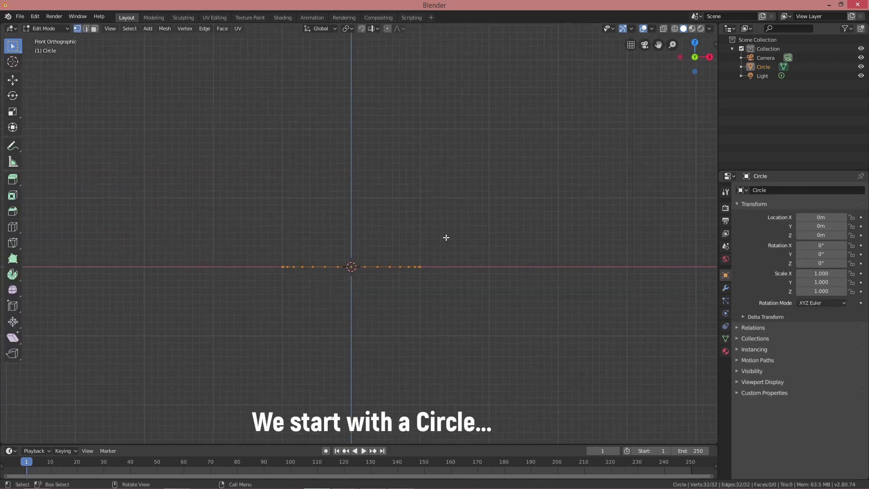
key(e)
key(z)
click(446, 215)
key(s)
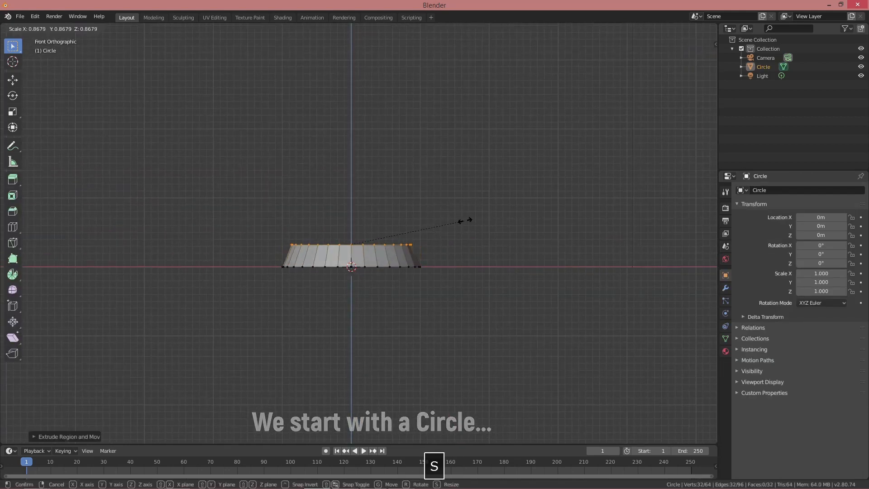
click(461, 220)
Step: Lower the upper ring by about 0.07 m along Z
key(g)
key(z)
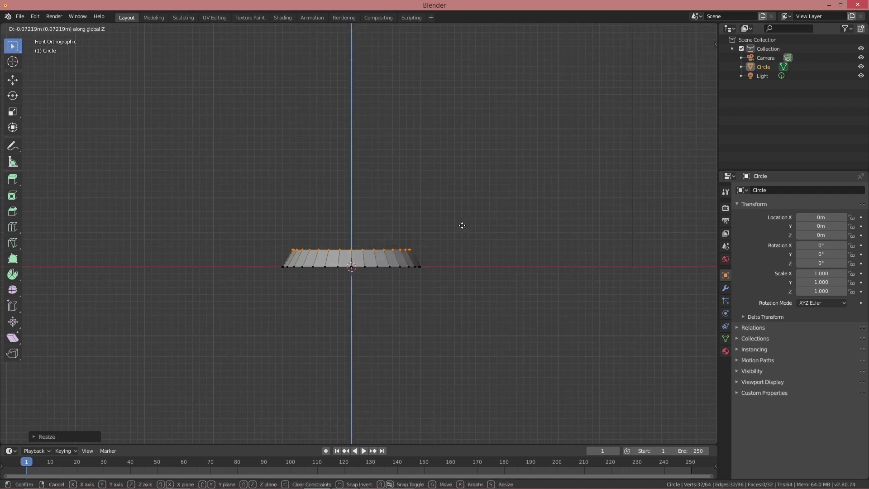
click(462, 225)
Step: Extrude the upper ring in place and scale it to about 0.95 to form a narrow ledge
middle_drag(462, 225, 461, 223)
key(e)
right_click(450, 219)
key(s)
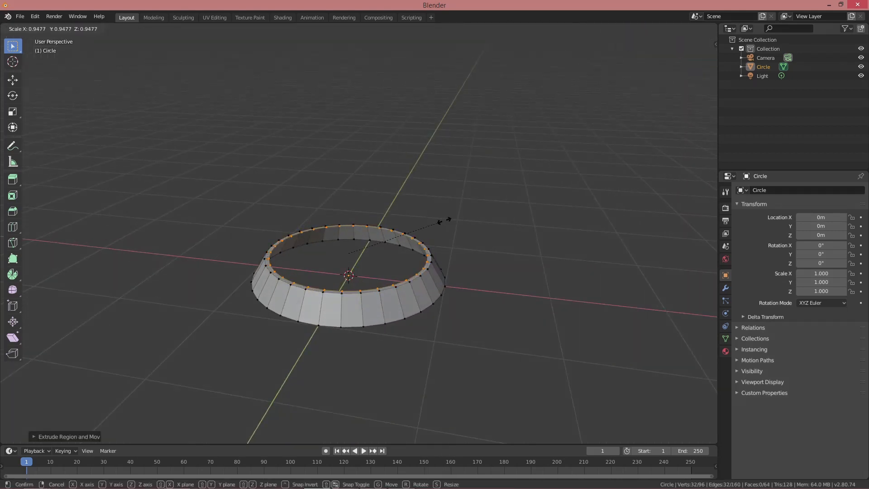
click(444, 221)
Step: Extrude the ledge's inner ring upward along Z into a short vertical wall
key(e)
key(z)
click(444, 214)
Step: Add one edge loop close to the ledge at the base of the short wall
scroll(445, 214, up, 4)
middle_drag(458, 232, 461, 208)
key(shift+r)
key(ctrl+z)
key(ctrl+r)
click(500, 278)
click(495, 277)
middle_drag(495, 277, 514, 264)
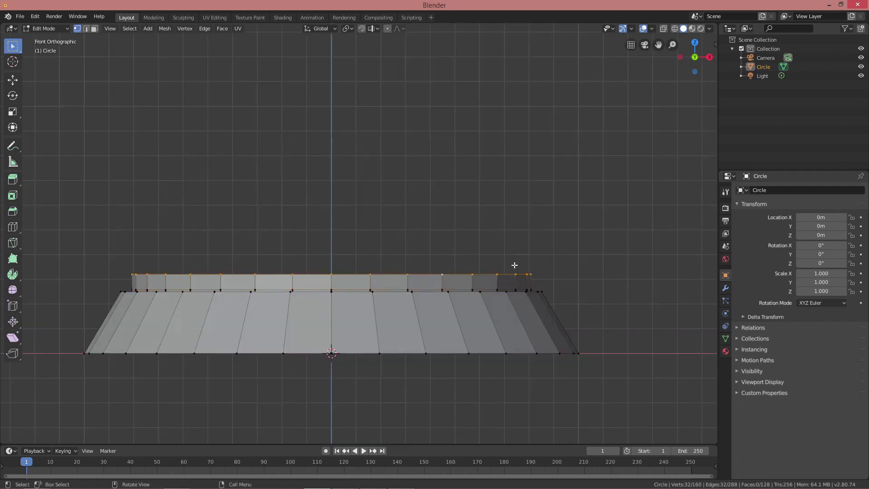
Step: Extrude the short wall's top ring upward along Z and scale it inward to start the sloping foot
key(e)
key(z)
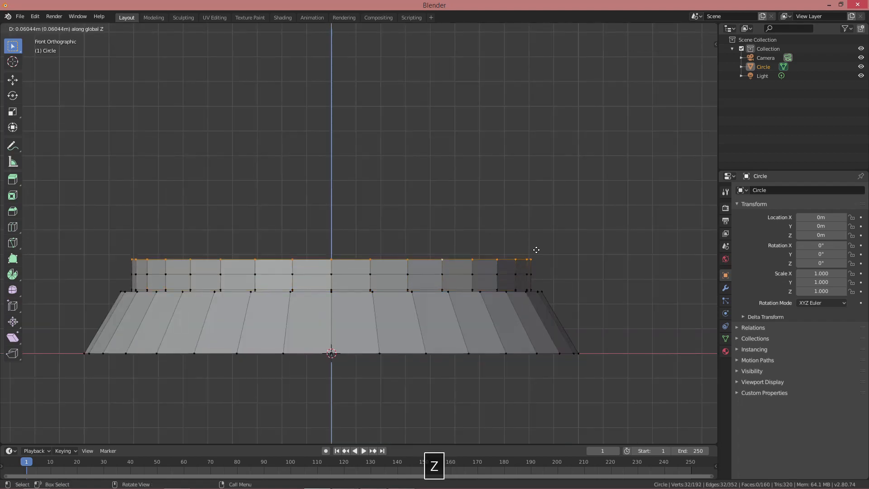
click(535, 249)
key(s)
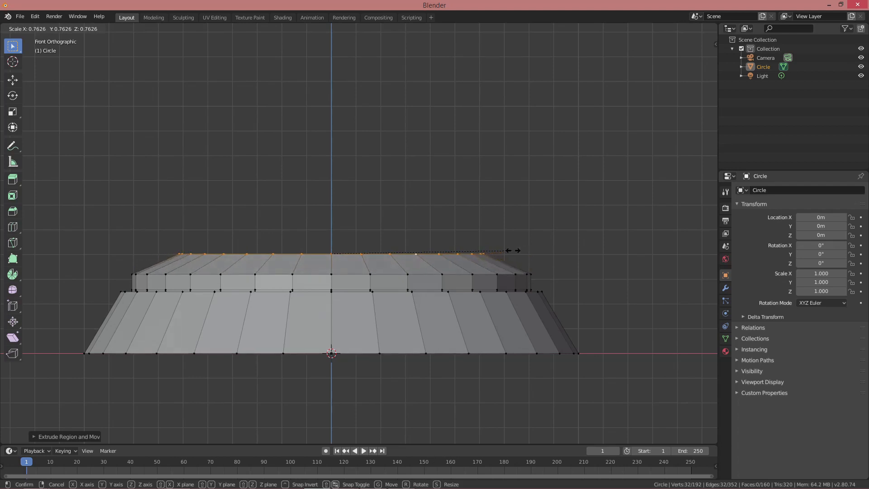
click(503, 251)
Step: Extrude the foot's top ring about 0.08 m upward and scale it inward to continue the slope
key(e)
key(z)
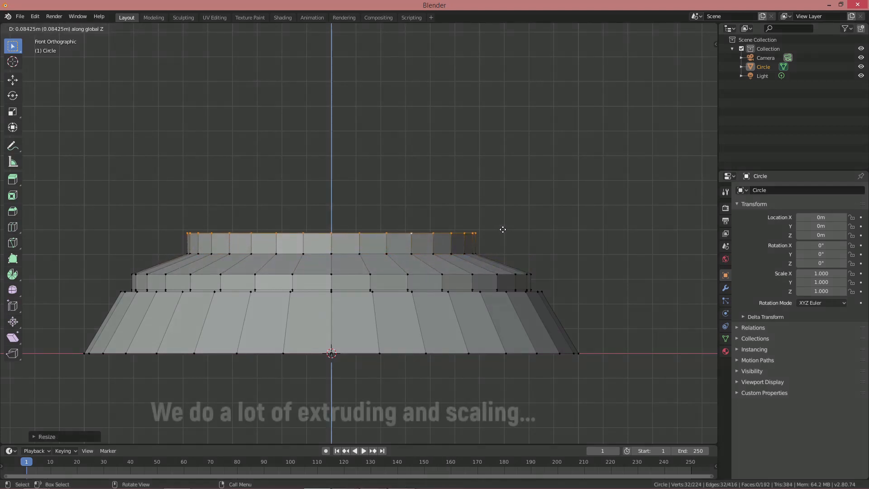
click(500, 232)
key(s)
click(512, 241)
Step: Extrude the foot's top ring upward again and scale it to about 0.63
key(e)
key(z)
click(497, 223)
key(s)
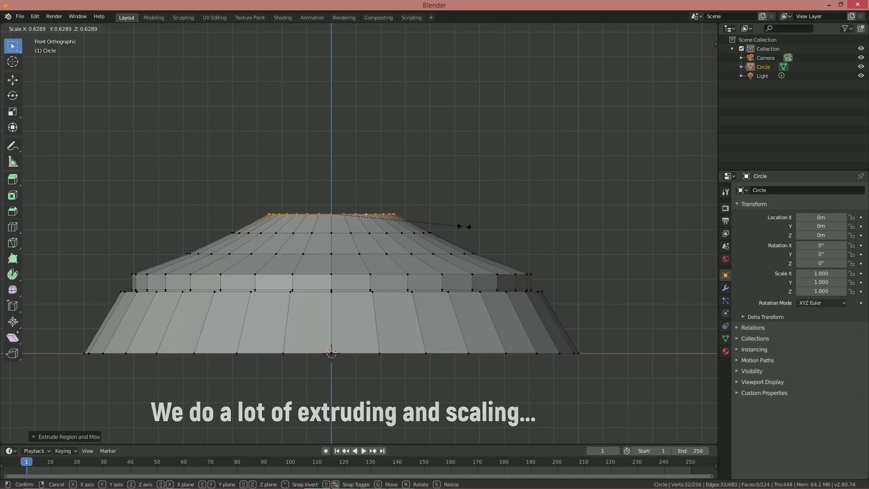
click(464, 226)
key(e)
key(z)
key(Escape)
key(ctrl+z)
Step: Extrude the top ring upward along Z and scale it inward as a steeper transition to the stem
key(e)
key(z)
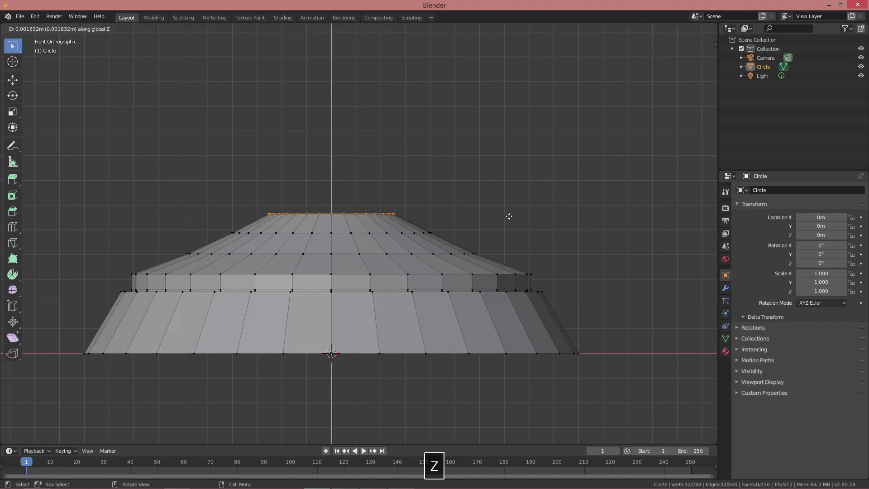
click(420, 194)
key(s)
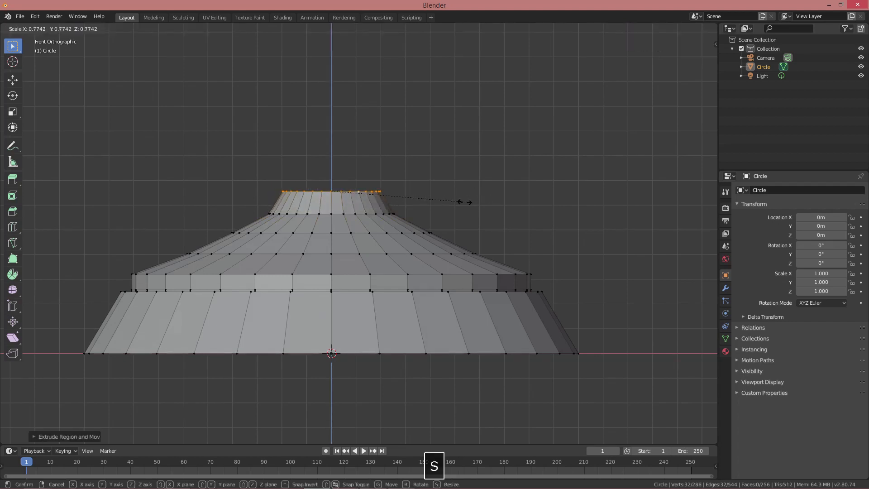
click(453, 204)
Step: Extrude the stem upward in two segments along Z and flare the upper ring outward
shift+middle_drag(481, 190, 477, 241)
key(e)
key(z)
key(e)
key(z)
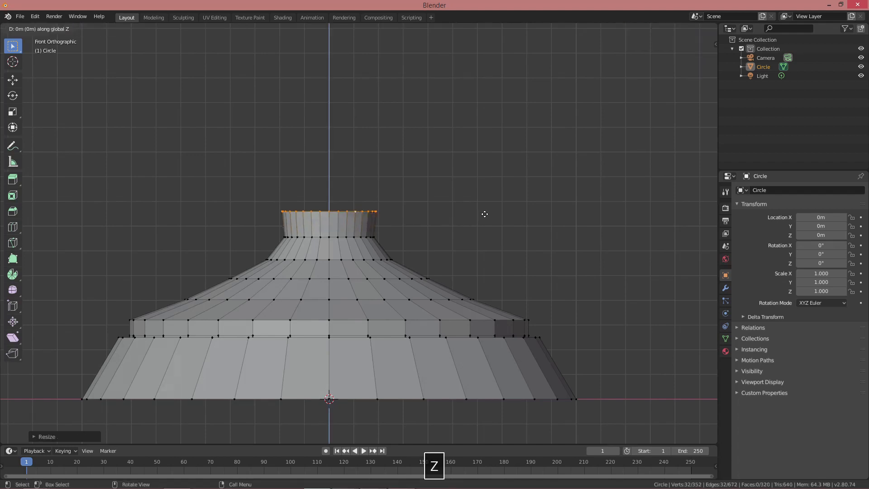
click(488, 190)
key(s)
click(513, 192)
Step: Extrude the stem's top ring upward along Z and scale it outward to about 1.1
shift+middle_drag(442, 226, 441, 270)
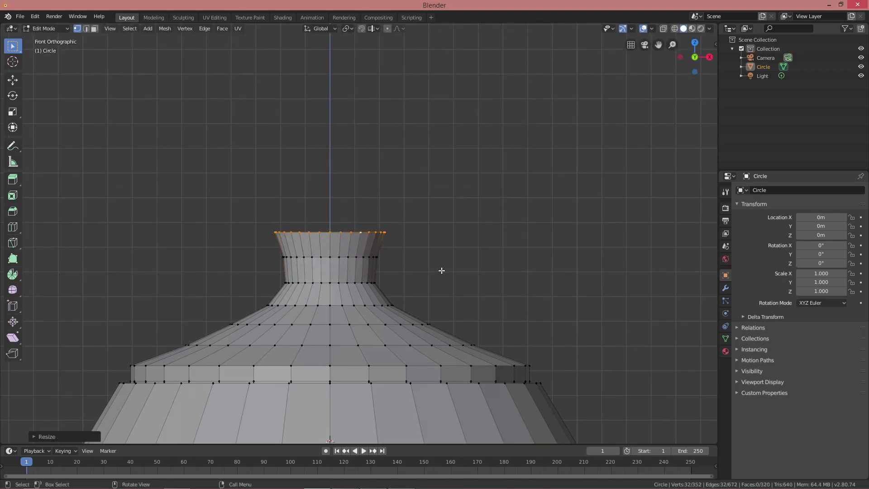
key(e)
key(z)
click(442, 253)
key(s)
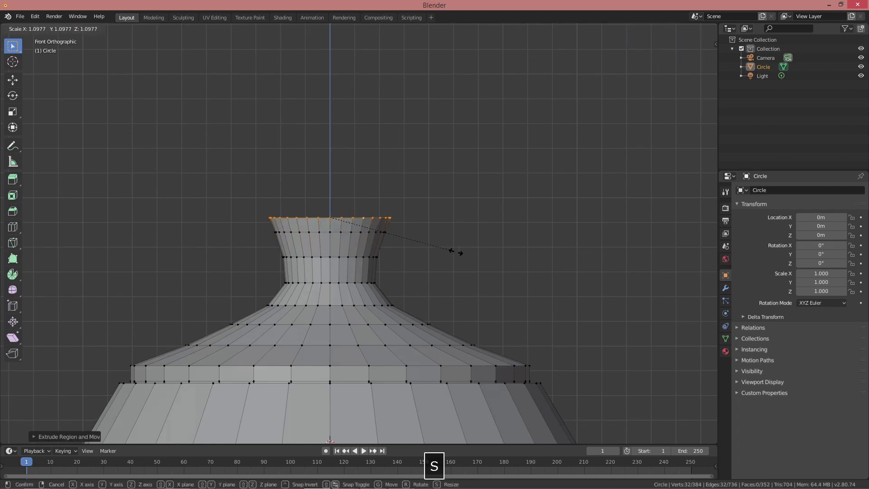
click(455, 250)
Step: Add an edge loop near the bottom of the stem's top band and scale it to about 1.03
scroll(407, 233, up, 3)
key(ctrl+r)
click(375, 220)
click(378, 225)
key(s)
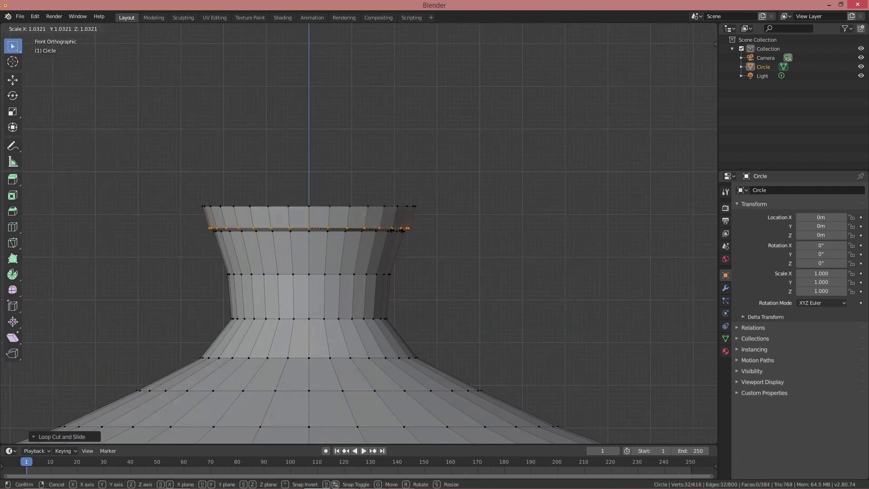
click(407, 217)
Step: Form an inner lip on the stem's top rim by extruding it inward and raising it about 0.01 m along Z
middle_drag(407, 217, 429, 249)
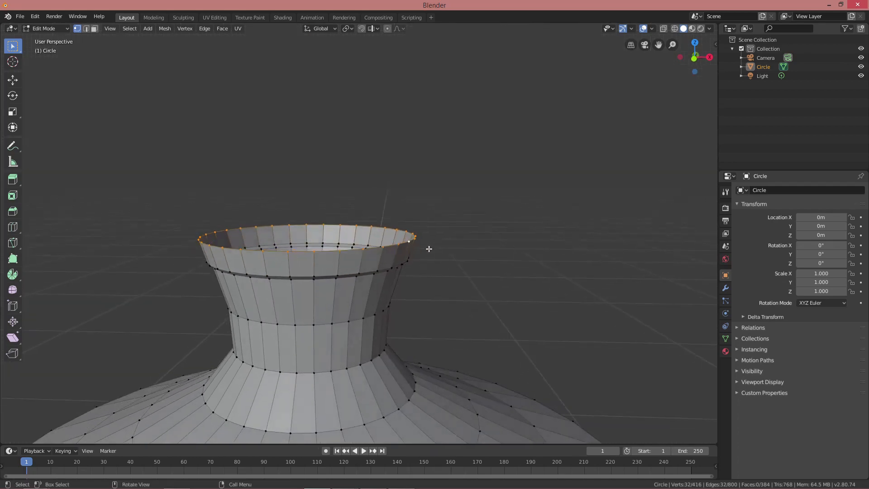
key(e)
key(Escape)
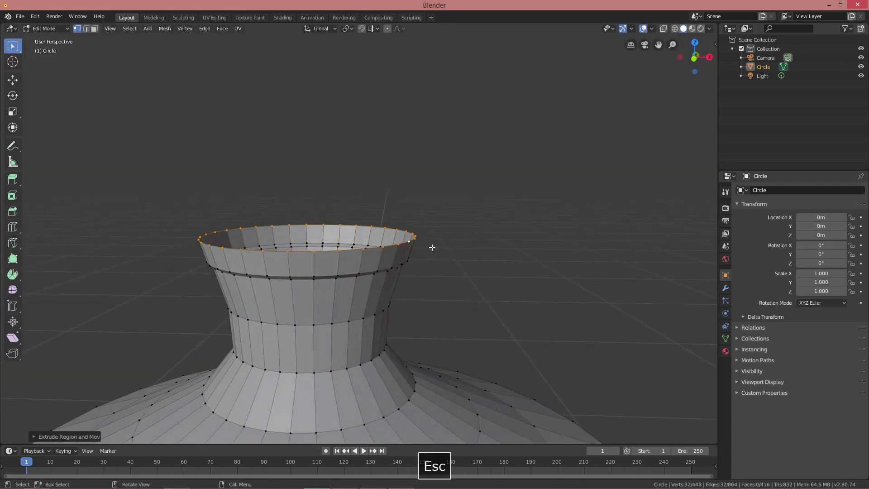
key(s)
click(423, 247)
key(g)
key(z)
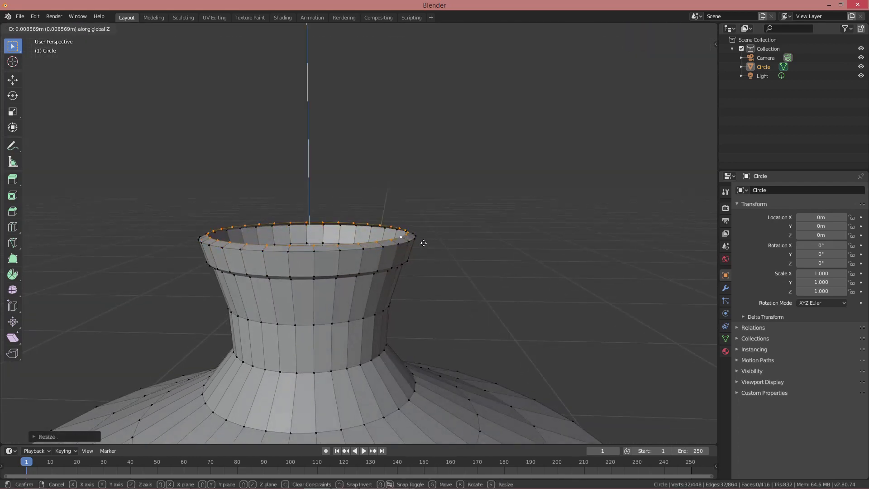
click(423, 243)
Step: Extrude the inner lip upward along Z and scale the new ring outward to about 1.1
key(KP_1)
key(e)
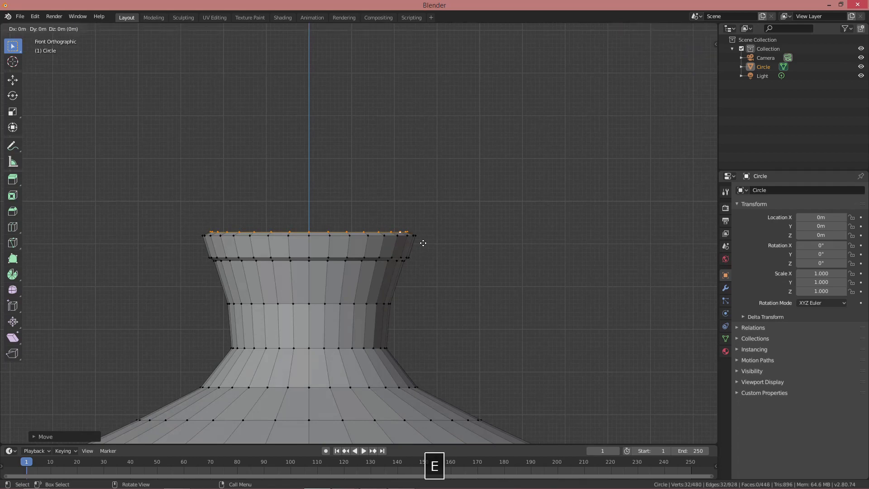
key(z)
click(423, 229)
key(s)
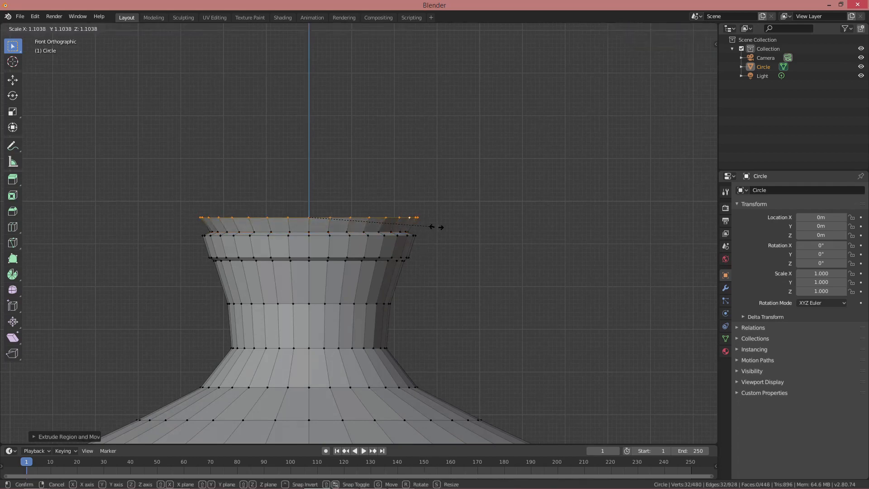
click(438, 226)
Step: Add an edge loop midway up the new flared band and scale it slightly outward
key(ctrl+r)
click(413, 224)
click(414, 224)
key(s)
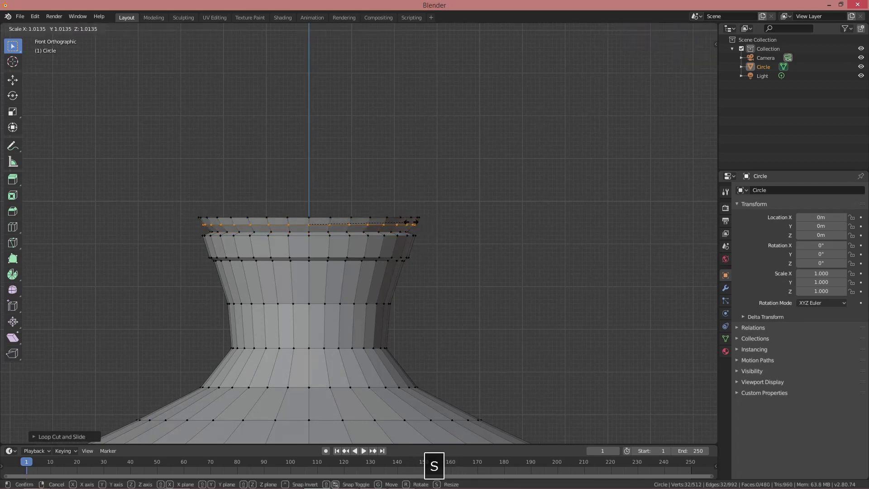
click(419, 224)
Step: Scale the stem's top rim slightly outward and extrude it about 0.04 m upward
alt+click(413, 218)
key(s)
click(424, 219)
key(e)
key(z)
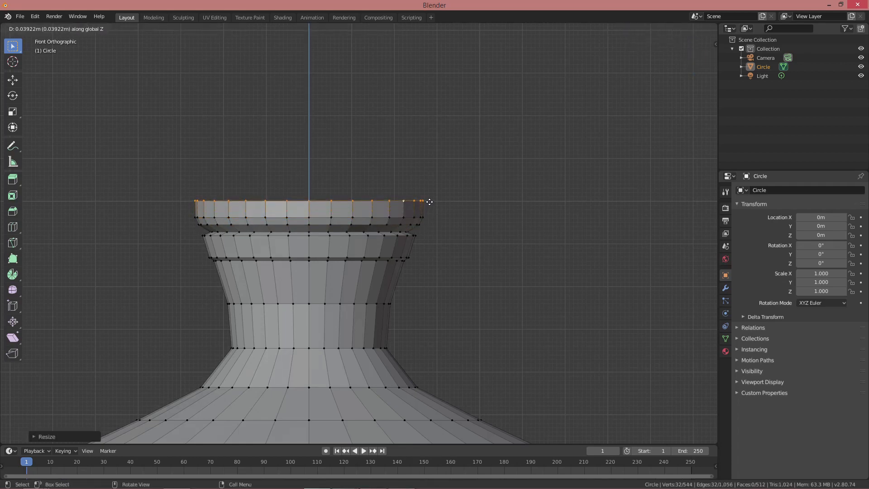
click(429, 202)
Step: Add a slightly widened edge loop in the top band and scale the rim above it to about 1.05
key(ctrl+r)
key(Return)
click(413, 203)
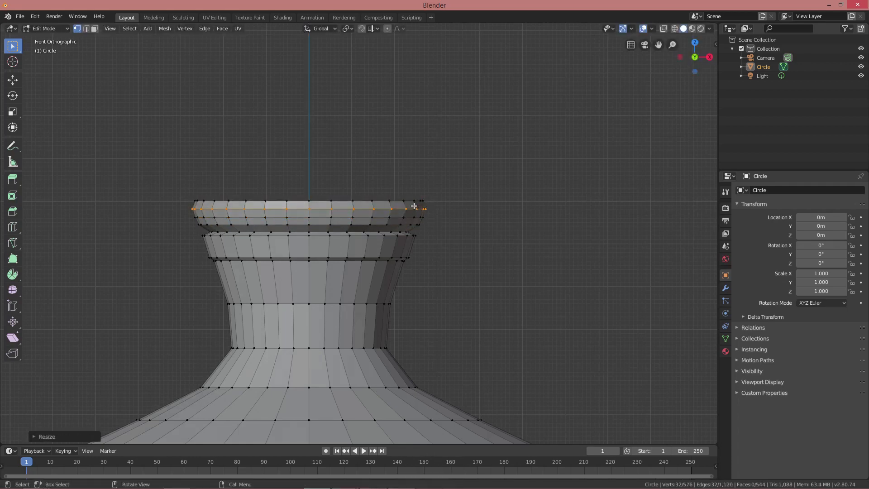
key(s)
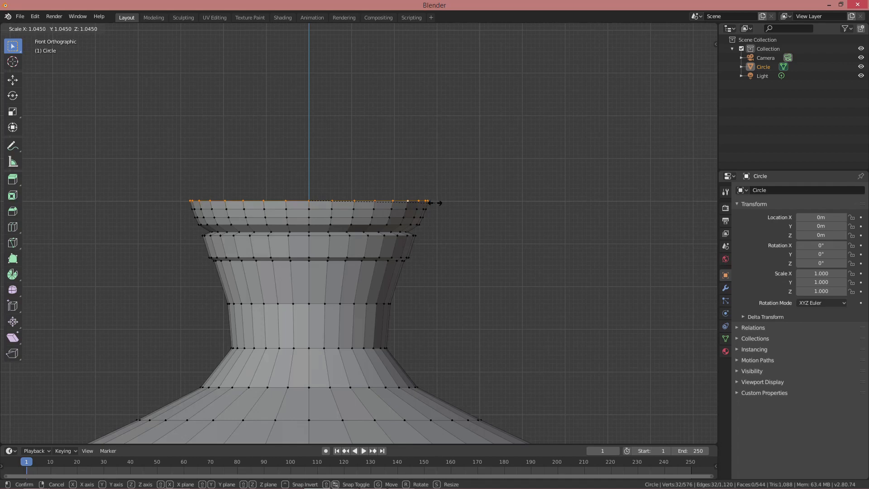
click(434, 203)
Step: Extrude the stem's top rim upward by about 0.035 m along Z
key(e)
key(z)
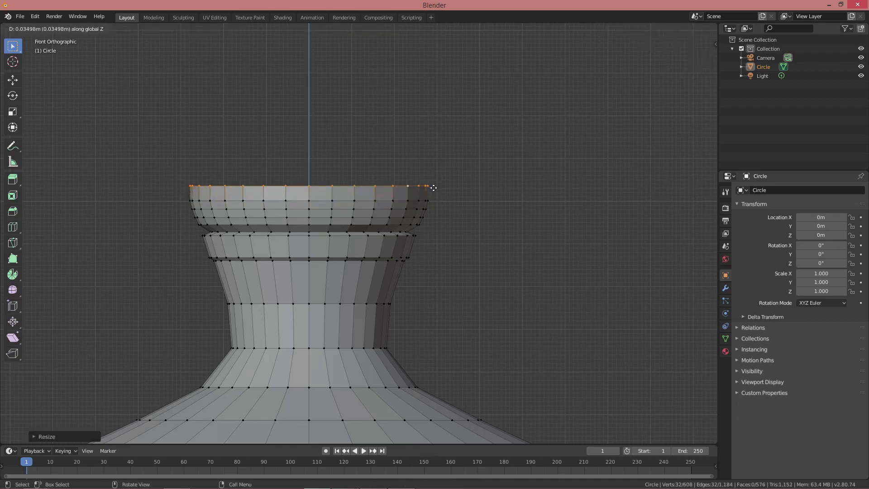
click(433, 188)
Step: Extrude the top rim far upward along Z and scale it to about 5.2 to form a cone-shaped bowl
scroll(413, 316, down, 8)
shift+middle_drag(429, 267, 434, 302)
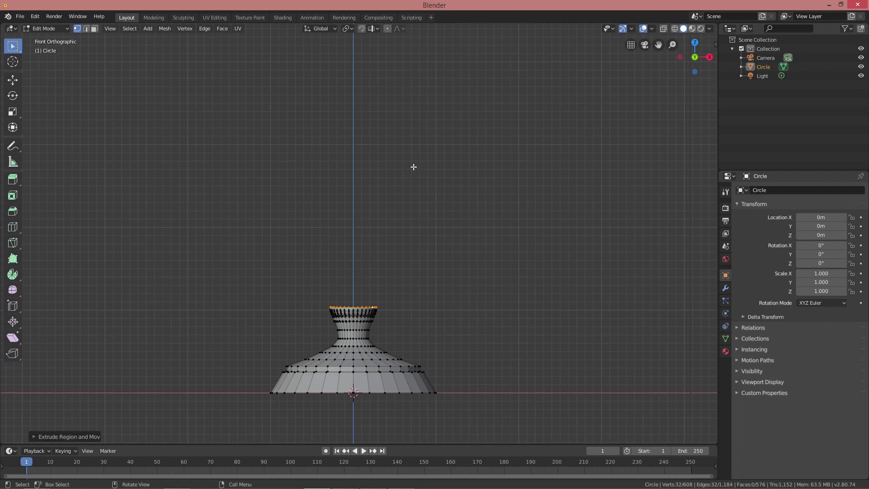
shift+middle_drag(415, 157, 394, 240)
key(e)
key(z)
click(431, 42)
key(s)
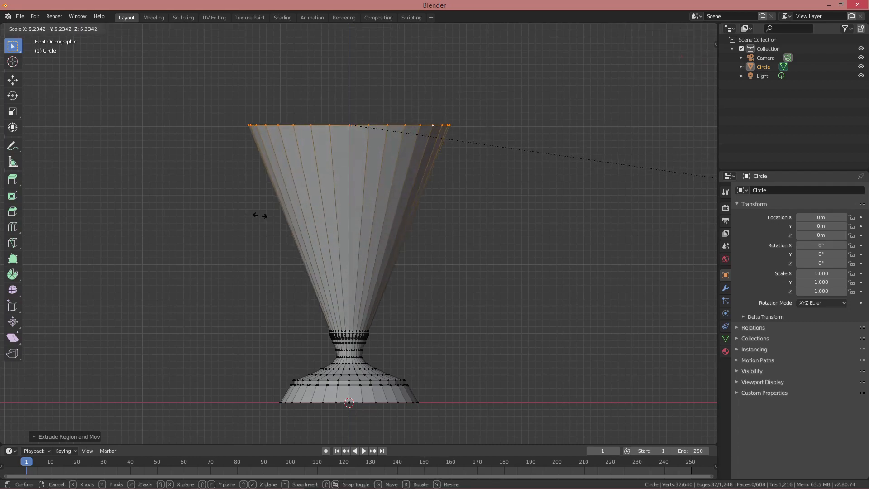
click(261, 216)
Step: Add four evenly spaced edge loops around the bowl
key(ctrl+r)
scroll(355, 209, up, 3)
key(Return)
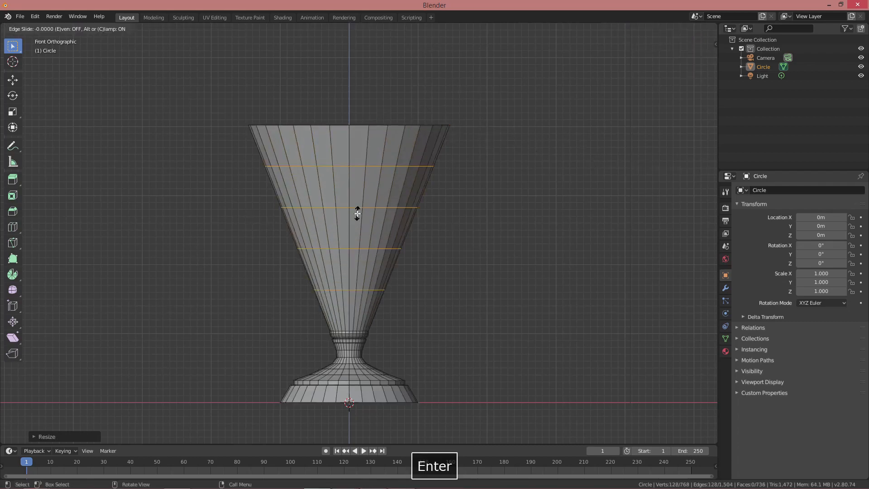
alt+click(370, 289)
key(ctrl+z)
Step: Switch to edge selection and scale the bowl's lowest added loop outward
key(2)
alt+click(361, 290)
scroll(361, 289, up, 1)
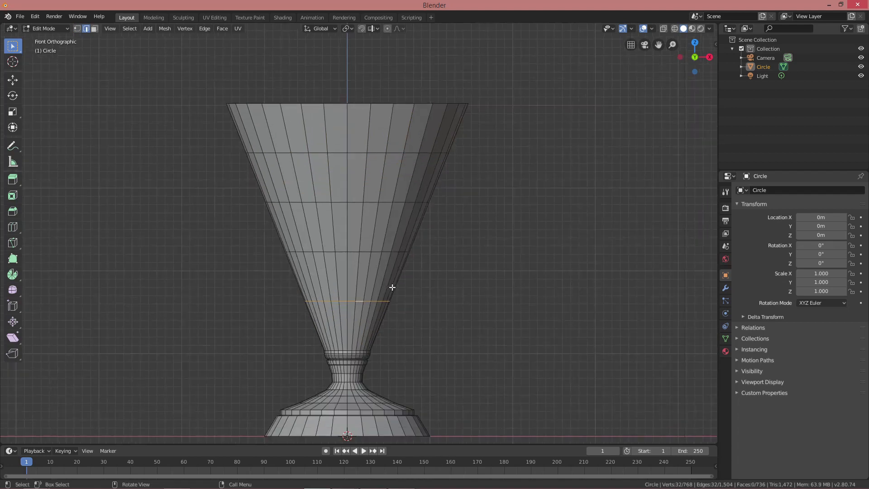
key(s)
click(412, 287)
Step: Round out the bowl by scaling its second added loop to about 1.3 and its third to about 1.16
alt+click(404, 252)
key(s)
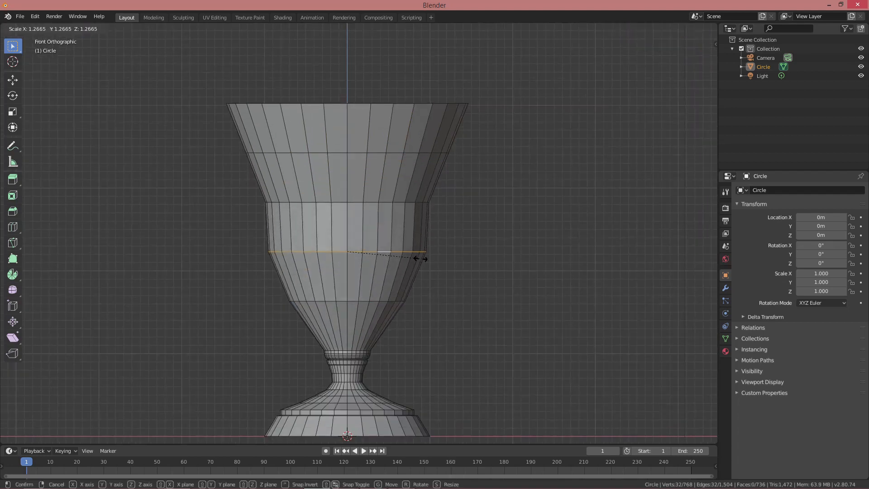
click(423, 259)
alt+click(395, 203)
key(s)
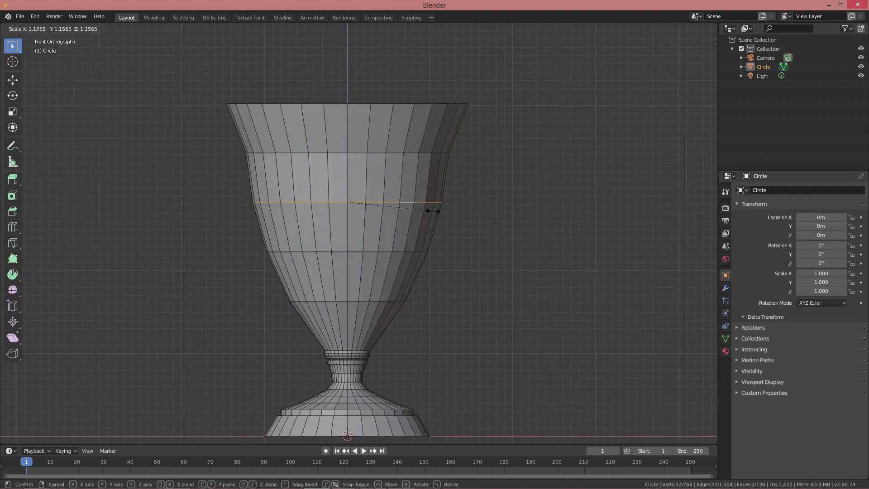
click(429, 208)
Step: Scale the bowl's rim and the loop just below it inward to make the upper walls nearly vertical
alt+click(398, 153)
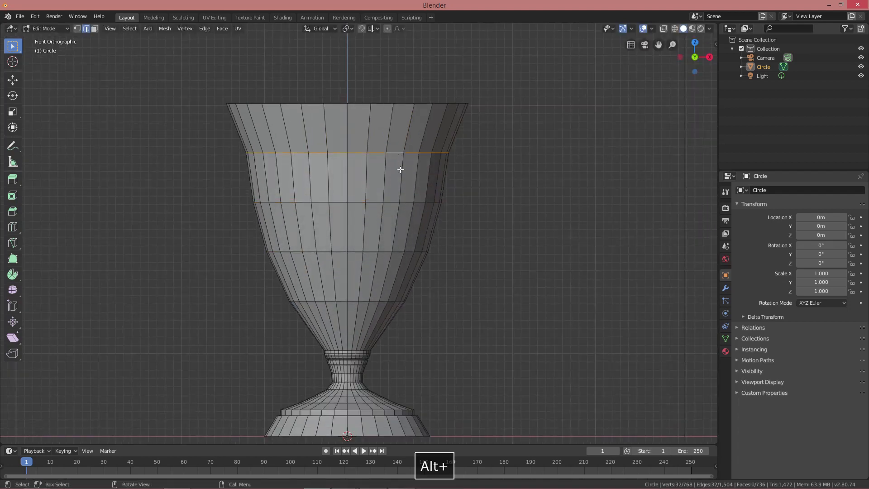
alt+click(419, 104)
key(s)
click(411, 152)
alt+click(411, 152)
key(s)
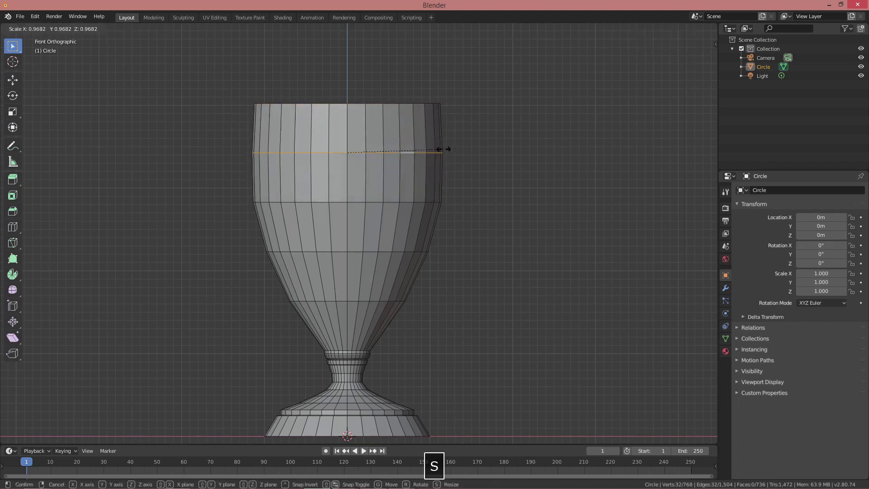
click(443, 149)
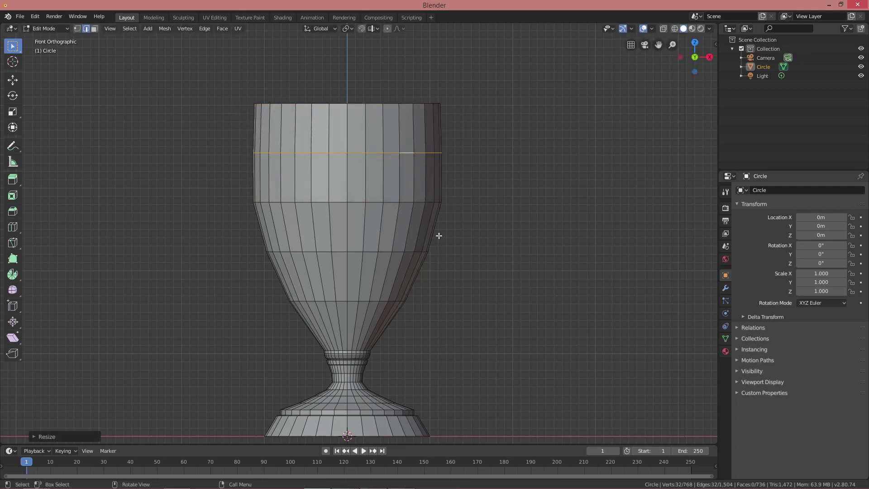
Step: Widen the stem by scaling its middle vertex ring outward with smooth proportional editing at a size of 0.68
shift+middle_drag(422, 296, 430, 221)
scroll(431, 221, up, 2)
key(1)
shift+middle_drag(373, 302, 382, 228)
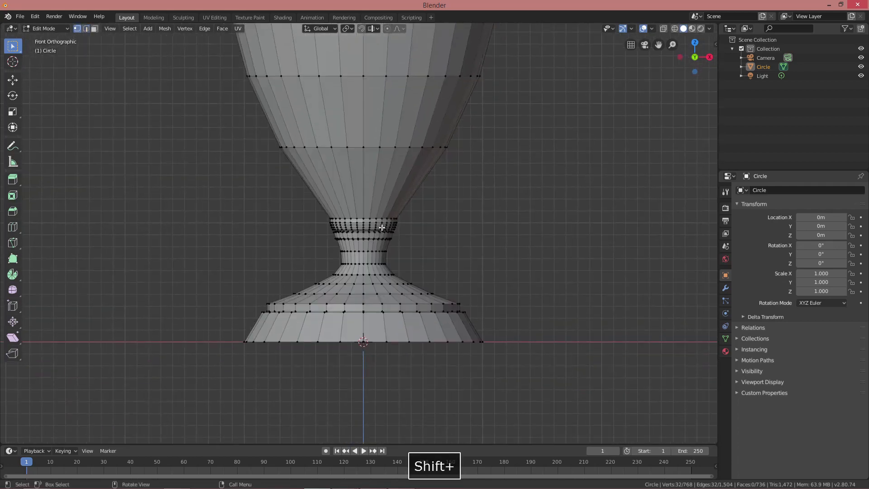
key(shift+z)
drag(313, 246, 423, 258)
key(o)
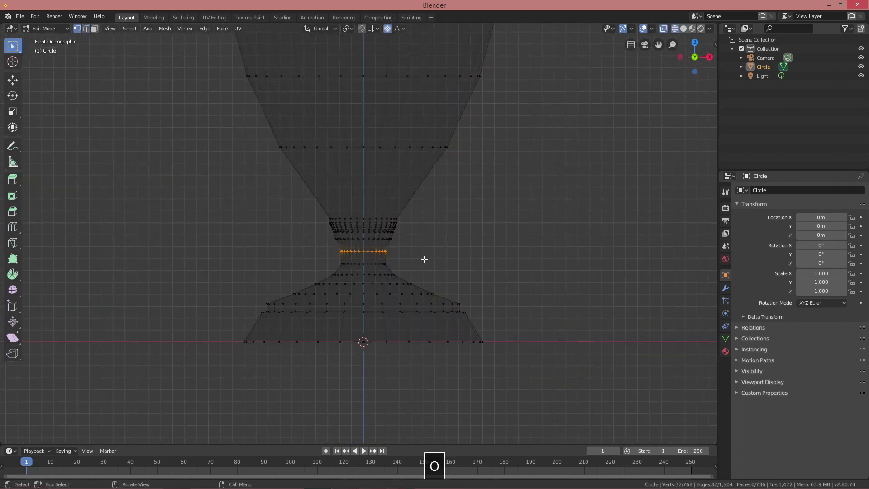
key(s)
scroll(442, 260, up, 4)
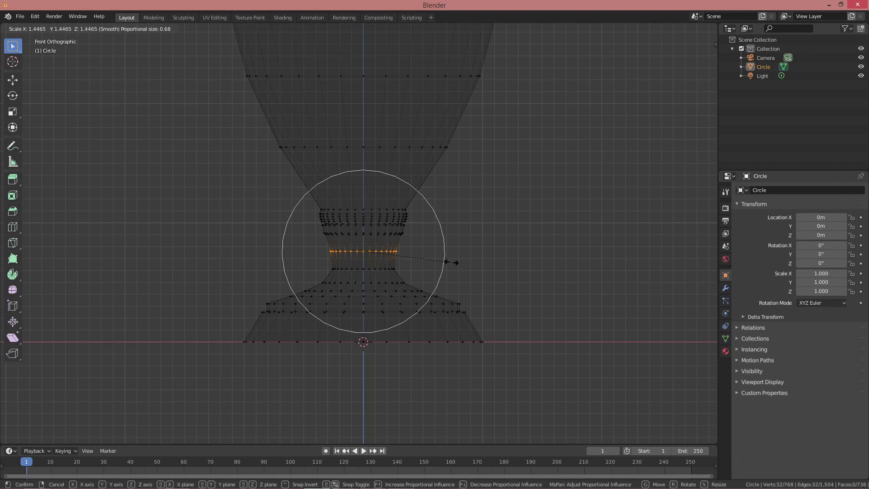
click(477, 266)
key(shift+z)
Step: Dissolve one edge loop on the upper slope of the foot
middle_drag(465, 256, 462, 233)
scroll(467, 267, up, 2)
alt+click(472, 281)
key(x)
click(467, 318)
key(ctrl+z)
key(x)
click(455, 302)
middle_drag(484, 262, 493, 254)
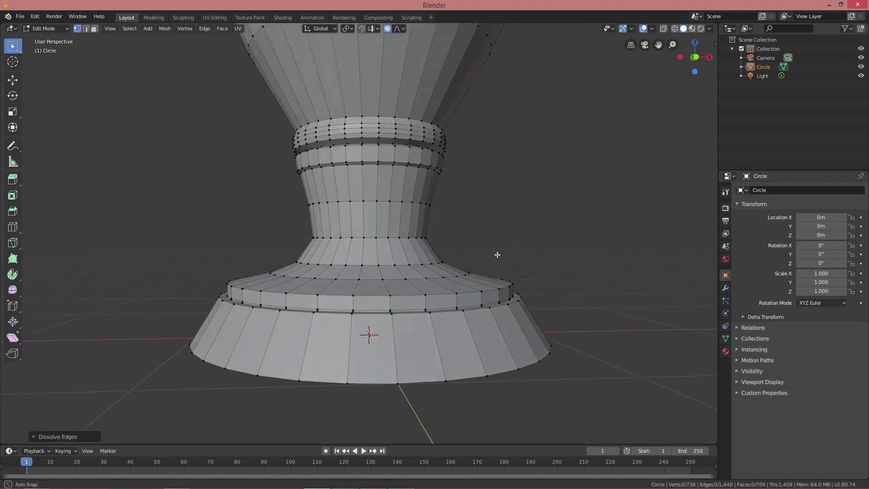
Step: Add an edge loop near the top of the foot's lower skirt and scale it slightly outward without proportional editing
key(ctrl+r)
click(501, 311)
click(507, 297)
key(s)
right_click(509, 296)
key(o)
key(s)
click(514, 297)
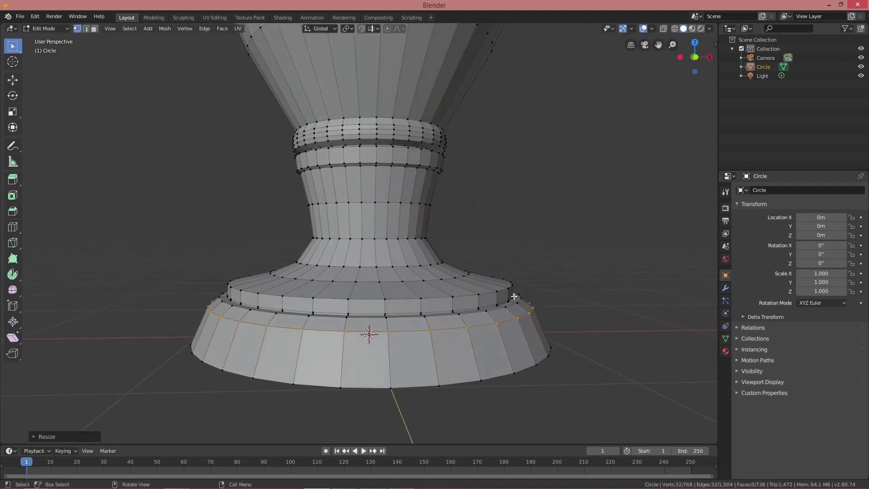
Step: In front view, scale the loop below the bowl's rim outward, and widen the rim to match it
scroll(482, 288, down, 7)
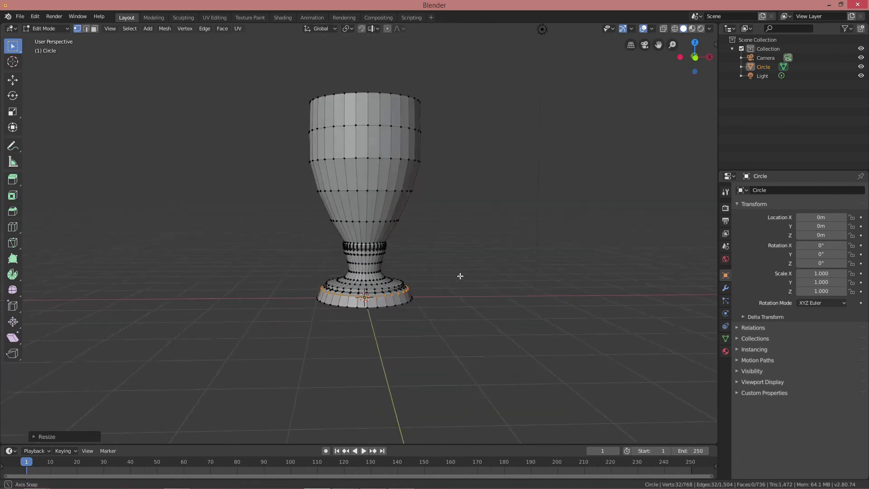
key(KP_1)
alt+click(417, 185)
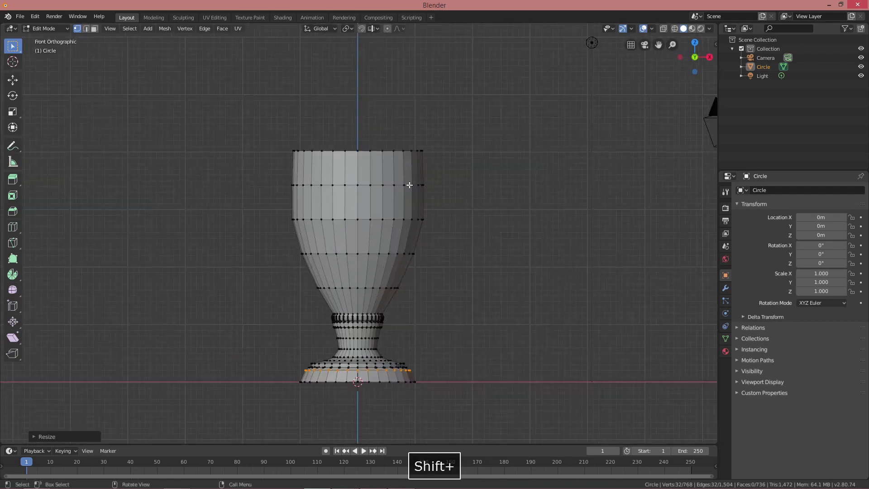
key(s)
click(471, 191)
shift+middle_drag(433, 183, 433, 192)
scroll(433, 181, up, 2)
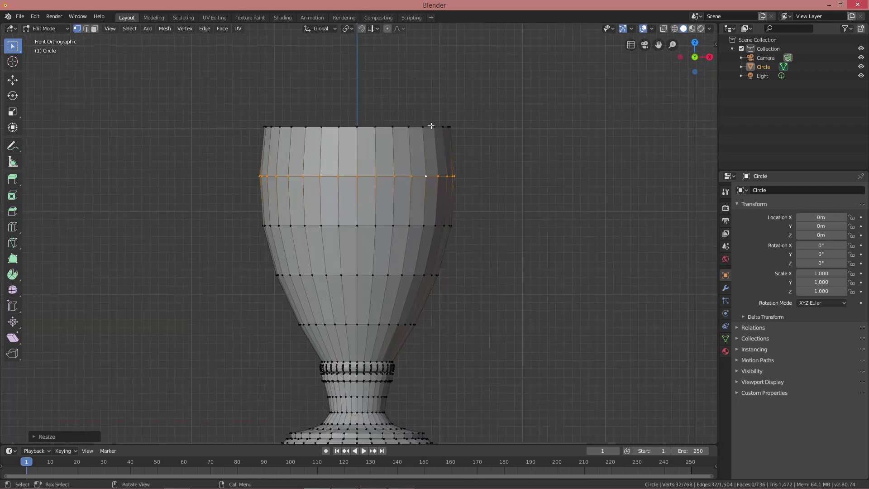
alt+click(443, 129)
key(s)
click(452, 131)
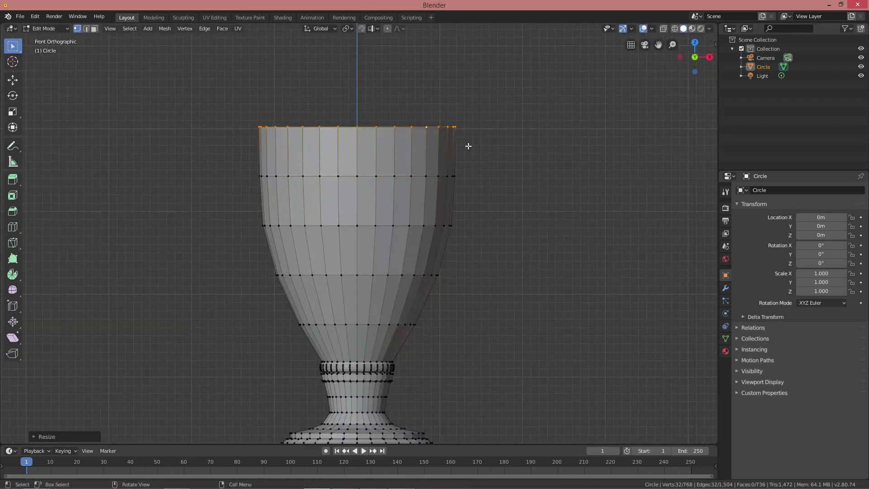
Step: Extrude the rim straight up by about 0.04 m and scale the new ring inward
middle_drag(465, 143, 444, 168)
shift+middle_drag(443, 164, 444, 213)
scroll(446, 211, up, 1)
key(KP_1)
key(e)
key(z)
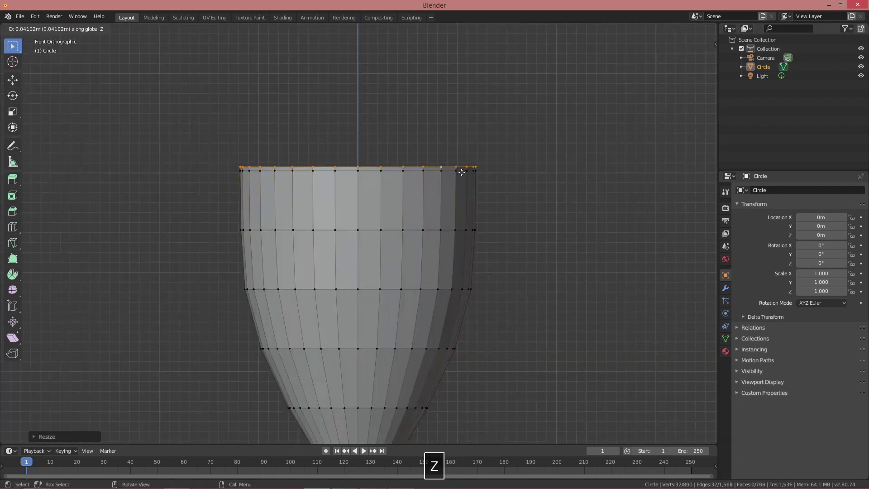
click(461, 173)
key(s)
click(472, 176)
Step: Build a tapering shoulder by extruding the top ring upward two more times and scaling each new ring inward
key(e)
key(z)
click(514, 163)
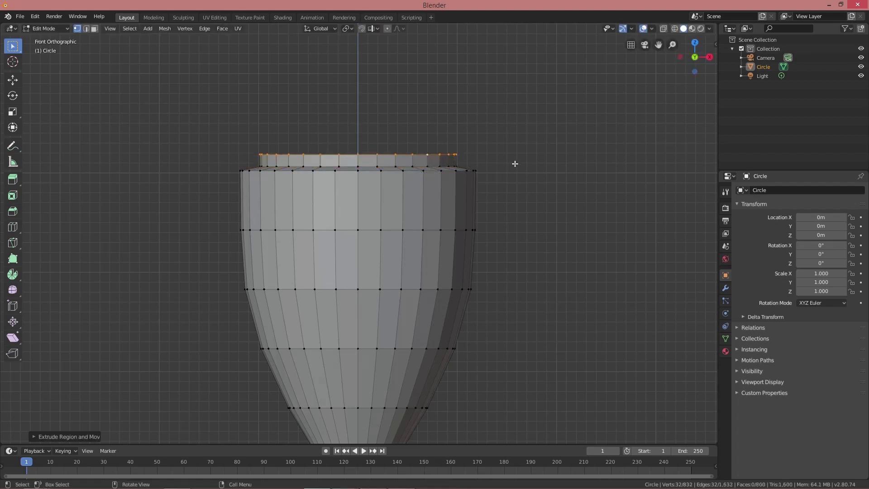
key(s)
click(471, 164)
key(e)
key(z)
click(471, 149)
key(s)
click(487, 160)
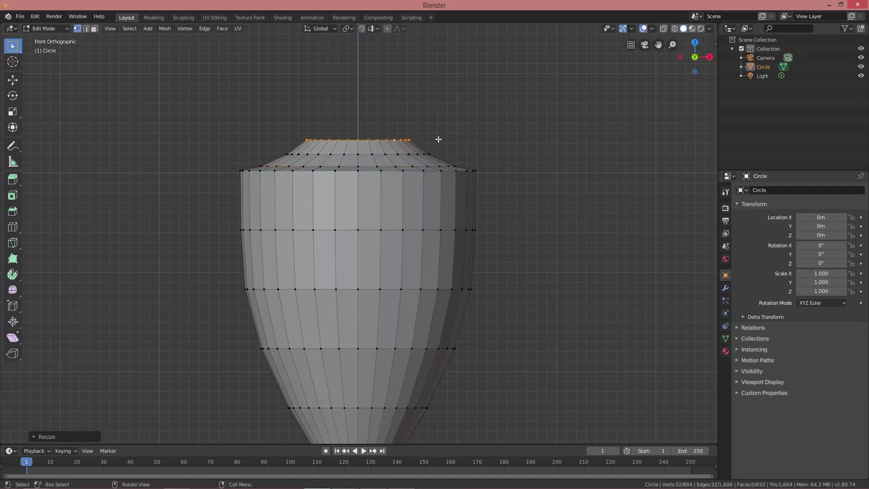
Step: Scale the shoulder's middle edge loop slightly outward to round the slope
shift+middle_drag(436, 147, 447, 196)
alt+click(446, 196)
key(s)
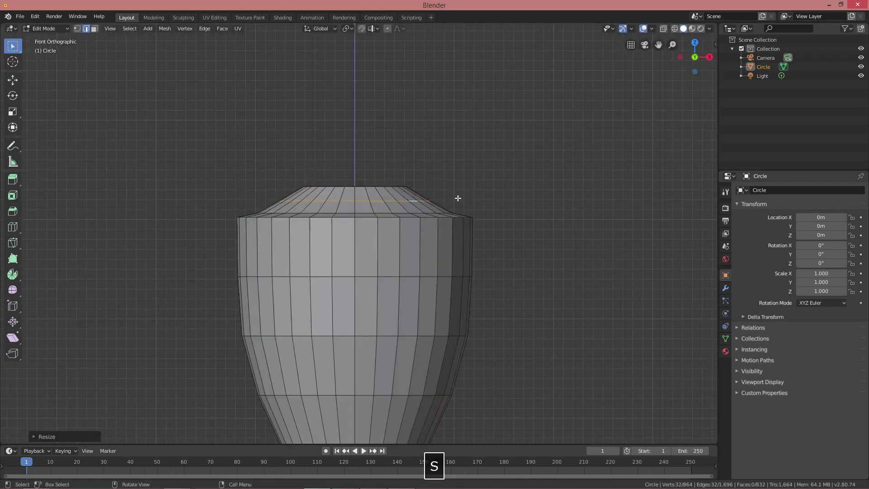
click(457, 207)
Step: Extrude the top ring up about 0.11 m to start the neck and scale the neck's base loop slightly outward
shift+middle_drag(440, 165, 433, 186)
key(e)
key(z)
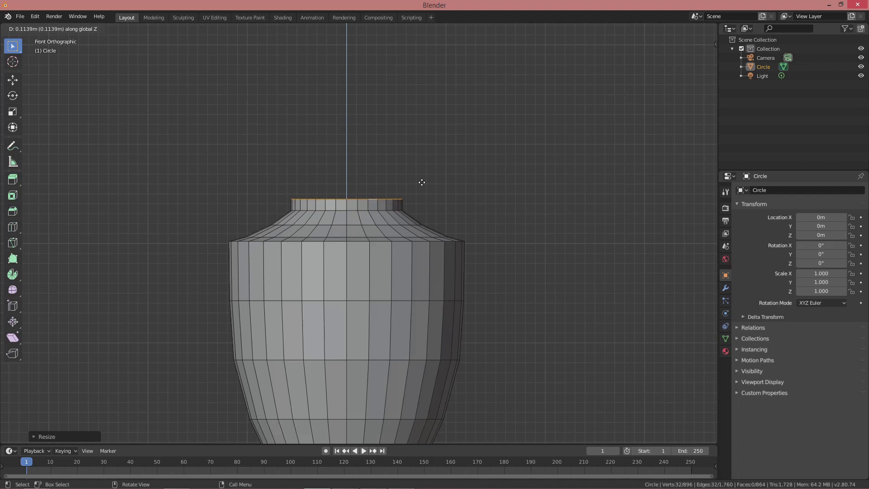
click(421, 182)
key(s)
key(ctrl+z)
key(s)
click(400, 201)
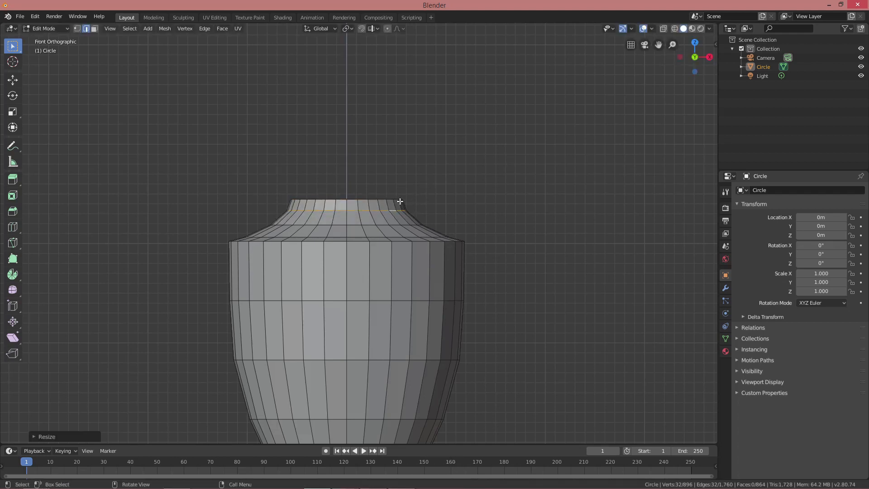
Step: Extend the neck by extruding its top edge upward about 0.14 m
key(e)
key(z)
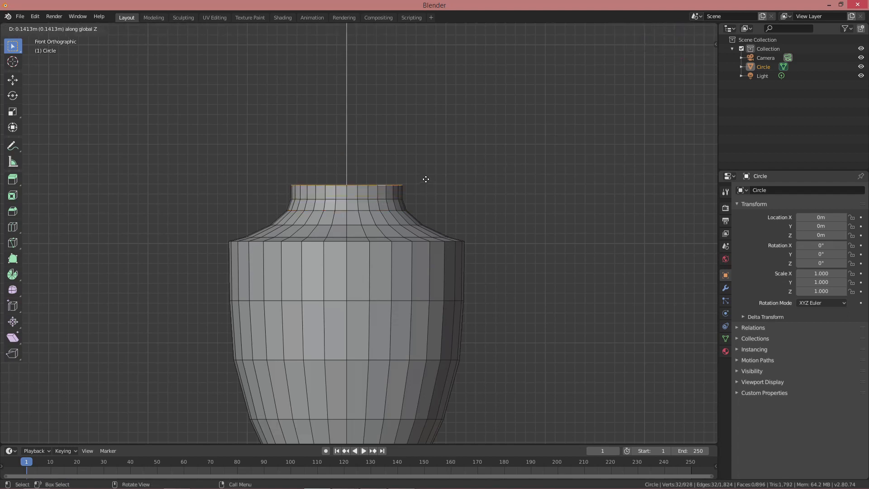
click(425, 181)
Step: Form a lip by extruding the neck's top edge, scaling it outward, and extruding it up about 0.11 m
key(e)
key(z)
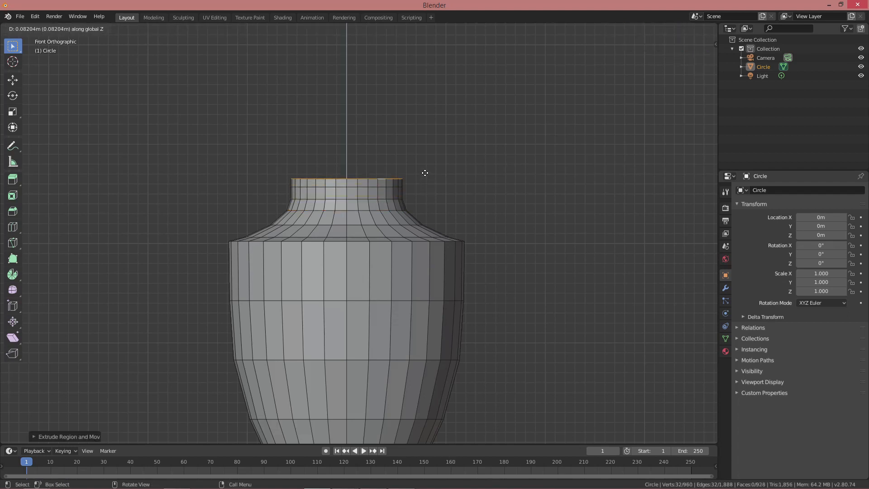
key(s)
key(z)
click(449, 180)
key(e)
key(z)
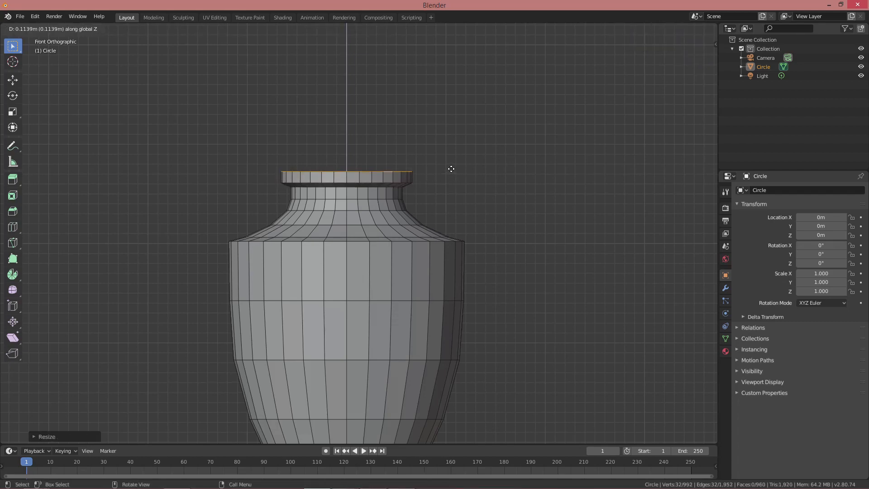
click(450, 169)
Step: Extrude the lip's top edge inward and then down inside the opening to give the lip thickness
middle_drag(449, 168, 482, 191)
key(e)
key(Escape)
key(s)
click(466, 209)
key(e)
key(z)
click(462, 217)
Step: Select the lip's edge loops together and bevel them
scroll(455, 193, up, 2)
alt+click(445, 198)
alt+shift+click(431, 192)
alt+shift+click(467, 192)
key(ctrl+b)
click(469, 193)
key(alt+a)
Step: Select the whole neck and lip through the mesh and scale them slightly outward with proportional editing
key(KP_1)
key(shift+z)
key(1)
drag(190, 134, 477, 253)
key(o)
key(s)
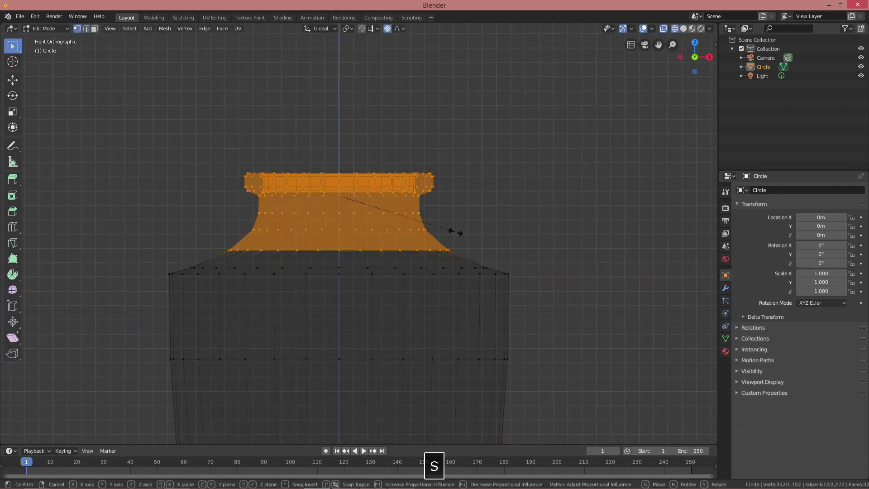
click(464, 233)
key(shift+z)
key(alt+a)
Step: Add two supporting edge loops close to the shoulder's outer edge, one above it and one below it
mouse_move(462, 231)
middle_down()
mouse_move(489, 260)
mouse_move(484, 291)
middle_up()
key(ctrl+r)
click(489, 260)
click(491, 260)
key(ctrl+r)
click(485, 291)
click(481, 235)
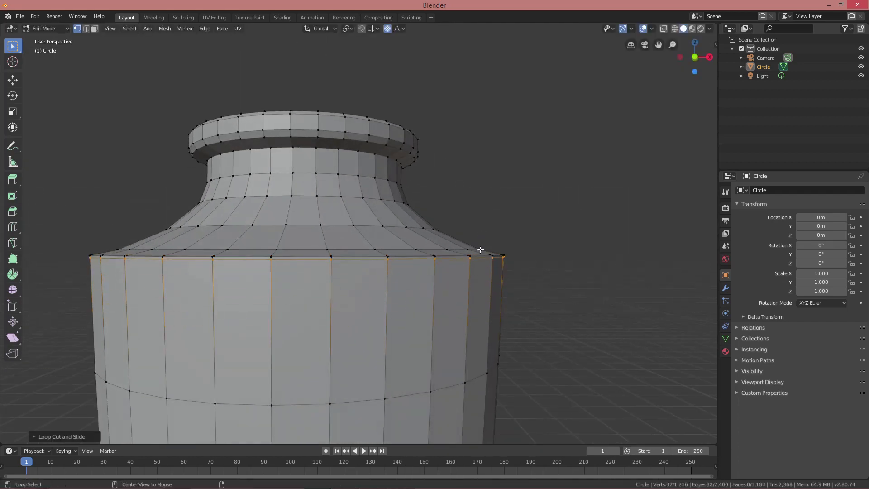
key(alt+a)
Step: Select the ringed collar above the stem through the mesh and move it down about 0.2 m in Z with proportional editing
scroll(413, 219, down, 8)
middle_drag(430, 250, 429, 276)
key(shift+z)
shift+middle_drag(421, 316, 427, 215)
scroll(427, 215, up, 4)
drag(296, 215, 430, 252)
key(g)
key(z)
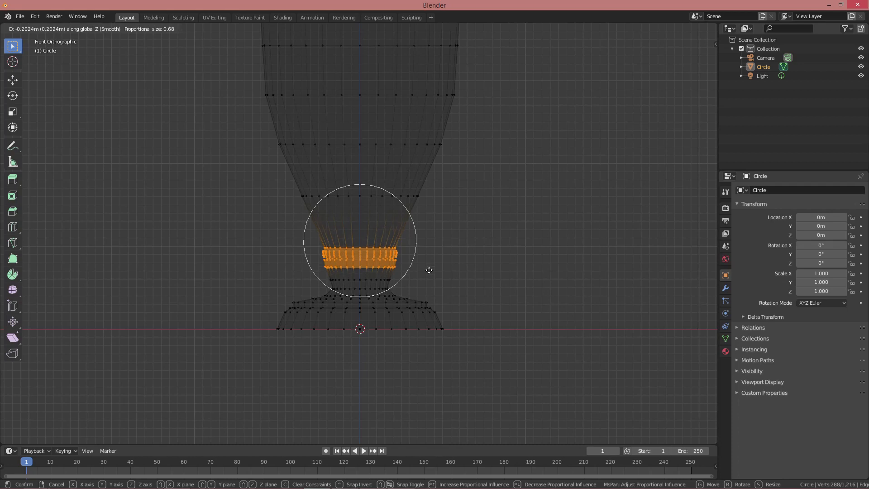
click(429, 270)
key(shift+z)
key(alt+a)
Step: Check the shape in object mode, and scale the body's lowest loop slightly outward with proportional editing off
key(Tab)
scroll(430, 236, down, 3)
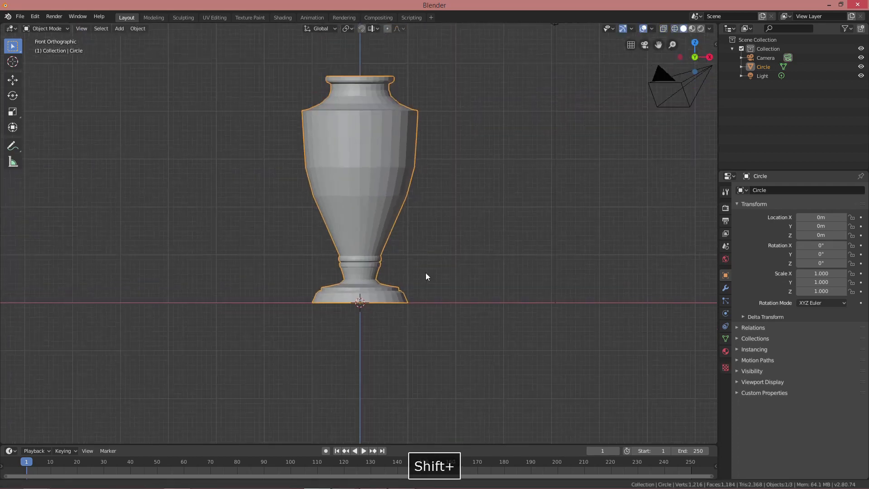
shift+middle_drag(430, 236, 424, 302)
scroll(426, 272, up, 2)
key(Tab)
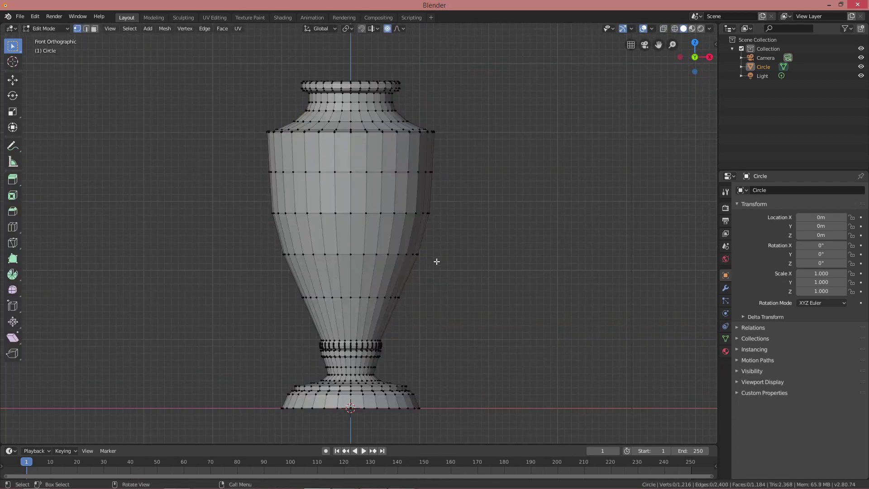
alt+click(387, 297)
key(s)
right_click(425, 291)
key(o)
key(s)
click(428, 291)
Step: Slide the body's second-lowest loop slightly downward and scale the loop above it to about 0.97
alt+click(389, 255)
key(g)
key(g)
click(451, 229)
alt+click(426, 172)
alt+click(407, 213)
key(s)
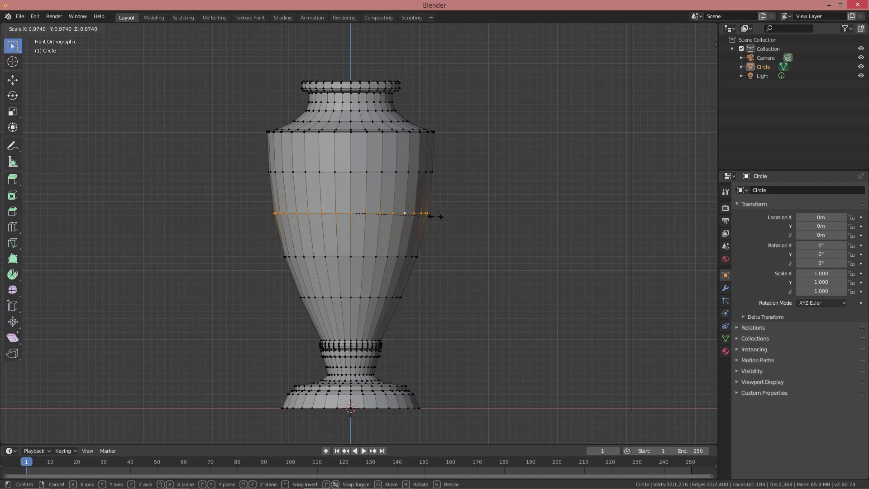
click(436, 216)
key(alt+a)
Step: Return to object mode and apply smooth shading to the vase
shift+middle_drag(417, 217, 418, 241)
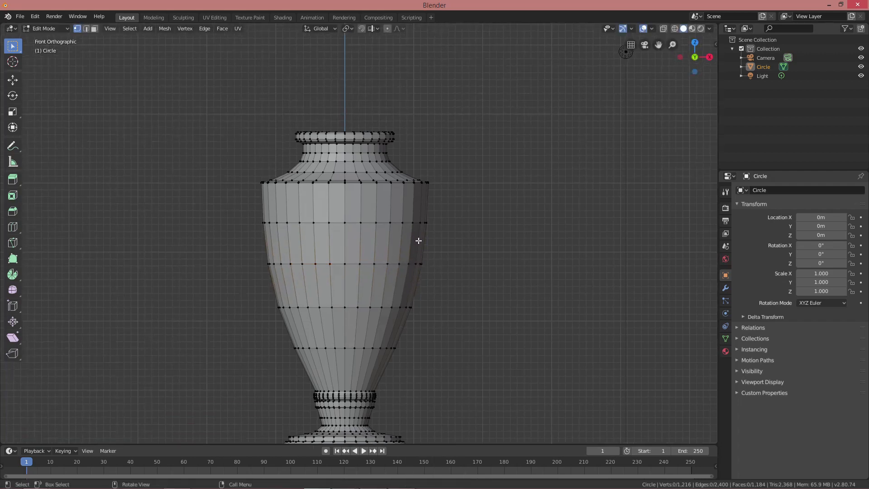
scroll(418, 241, down, 1)
key(Tab)
click(138, 28)
click(150, 211)
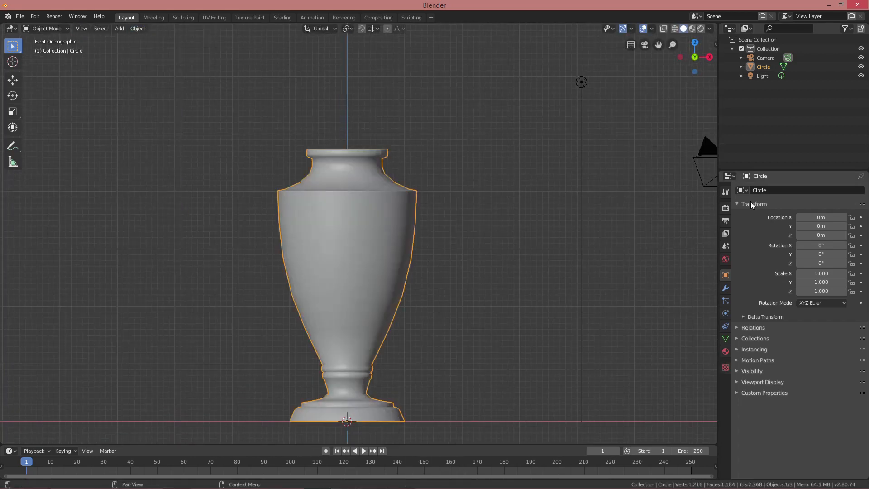
Step: Add a Subdivision Surface modifier to the vase with 2 viewport subdivisions
click(725, 288)
click(764, 190)
click(687, 334)
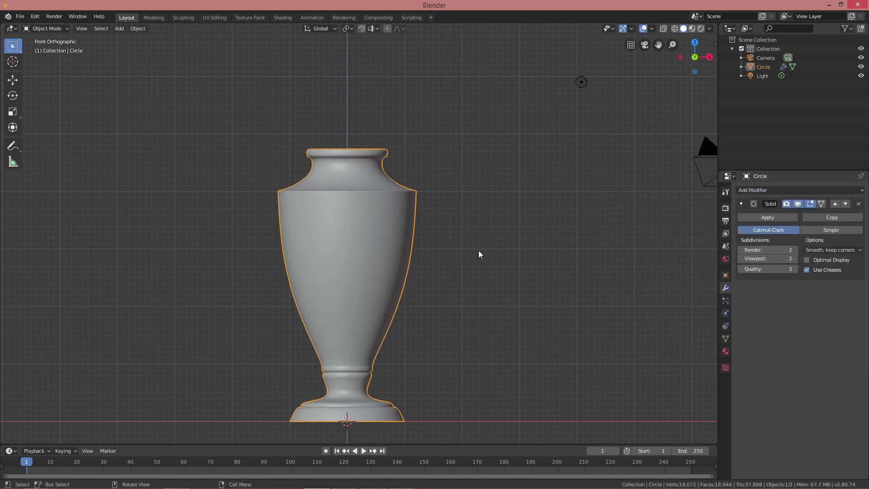
Step: Scale the middle edge loop of the vase's collar ring outward in edit mode with proportional editing
shift+middle_drag(420, 308, 436, 246)
key(Tab)
scroll(470, 293, up, 3)
shift+middle_drag(463, 331, 438, 252)
scroll(473, 296, up, 3)
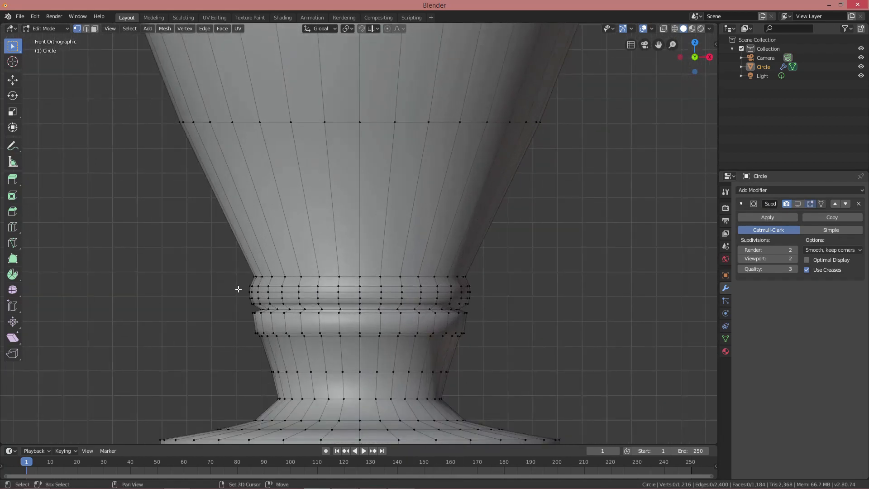
key(alt+z)
alt+click(485, 292)
key(o)
key(s)
scroll(498, 294, up, 2)
scroll(503, 294, up, 1)
click(508, 294)
Step: Turn off proportional editing, expand the selection to the neighbouring collar loops, and scale them slightly outward and along Z
key(o)
key(ctrl+KP_Add)
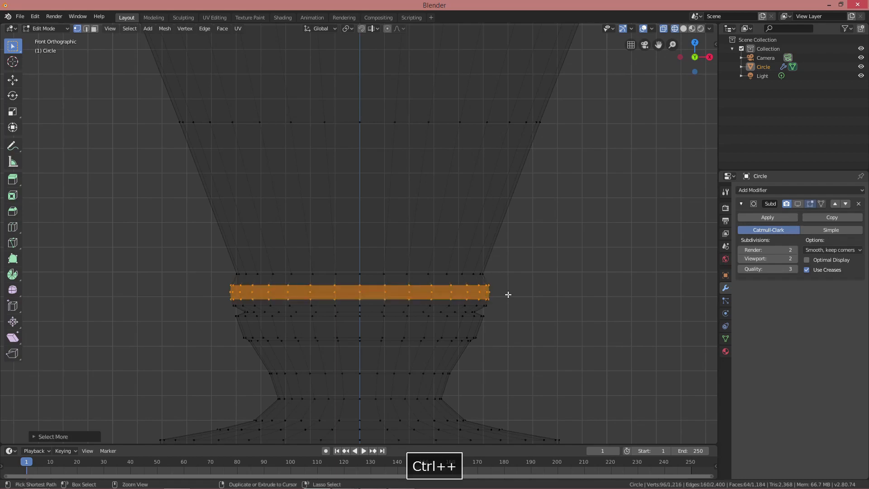
key(s)
click(512, 294)
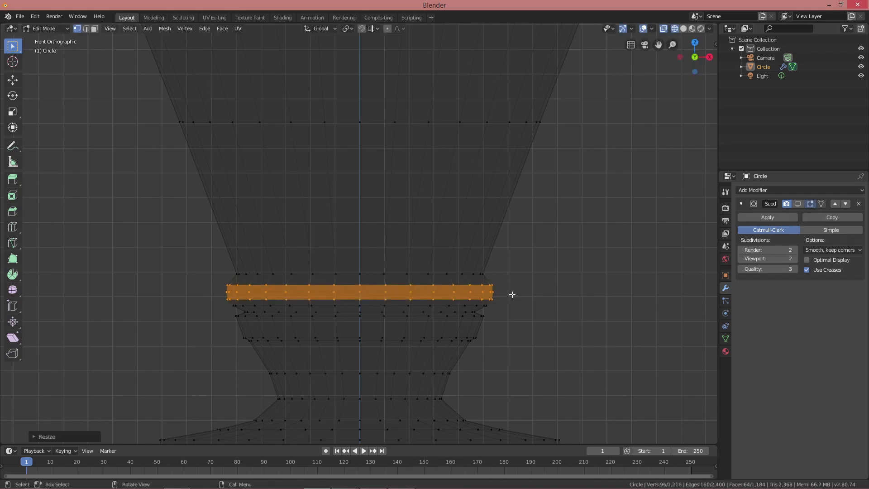
key(s)
key(z)
click(571, 312)
Step: Examine the vase's lower half in object mode as a wireframe with the Subdivision Surface modifier hidden in the viewport
key(alt+a)
key(Tab)
scroll(553, 310, down, 9)
key(shift+z)
scroll(552, 312, up, 2)
middle_drag(551, 312, 499, 243)
scroll(500, 241, up, 1)
click(797, 203)
scroll(463, 282, up, 3)
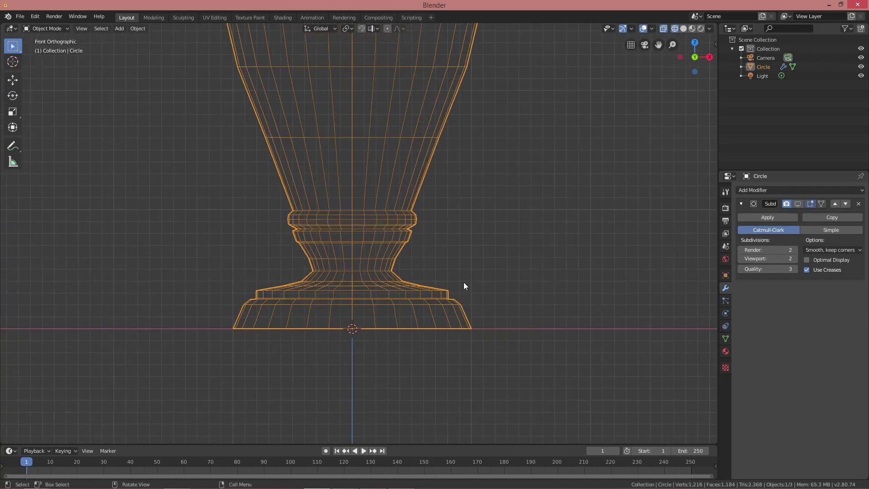
Step: Raise the foot's bottom edge ring about 0.06 m along Z, and return to object mode with solid shading
key(Tab)
shift+middle_drag(445, 314, 445, 273)
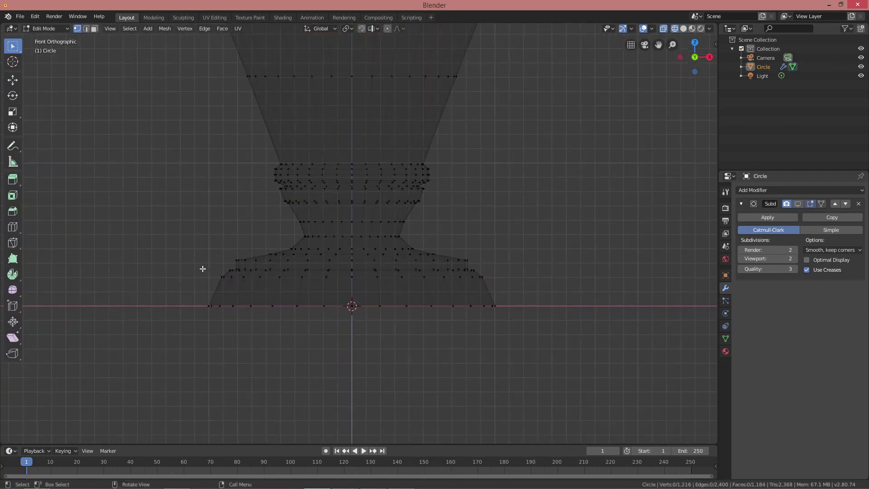
key(g)
key(z)
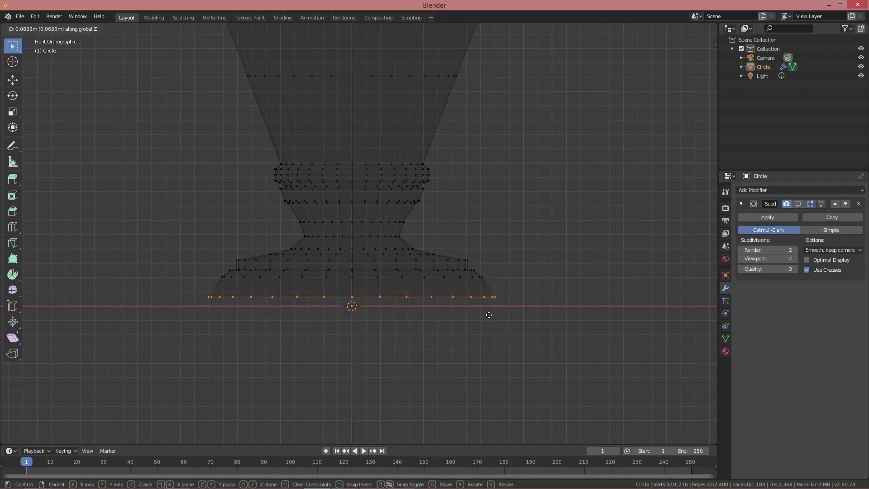
click(489, 315)
key(Tab)
middle_drag(505, 311, 506, 251)
key(shift+z)
Step: Add one horizontal edge loop to the lower part of the vase
shift+middle_drag(499, 188, 492, 245)
scroll(492, 244, up, 1)
mouse_move(490, 209)
middle_down()
mouse_move(501, 195)
mouse_move(479, 270)
mouse_move(473, 209)
middle_up()
key(Tab)
scroll(479, 269, up, 7)
key(ctrl+r)
click(412, 164)
click(411, 171)
scroll(411, 172, down, 3)
middle_drag(411, 171, 392, 220)
Step: Return to object mode, rotate the vase 90° around X, and switch to the top view
key(Tab)
scroll(433, 215, down, 7)
text(rx90)
key(Return)
key(KP_7)
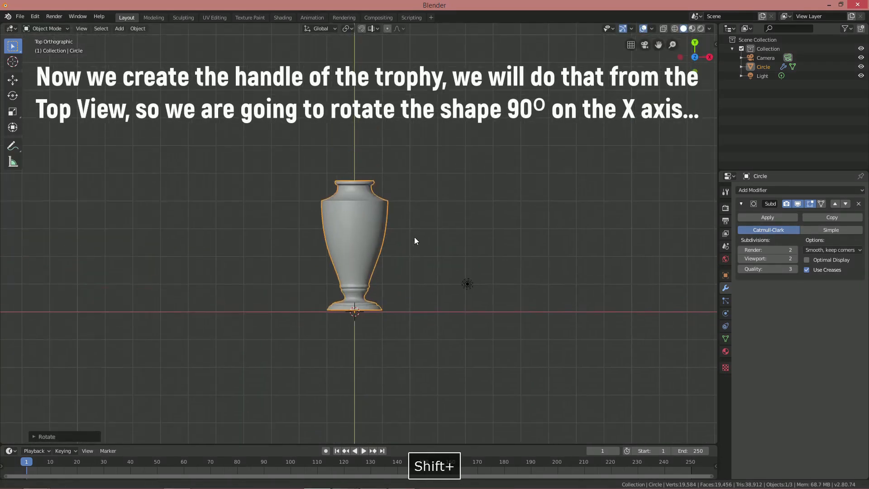
Step: Add a Bezier curve, rotate it -90° around Z, and place it beside the vase's shoulder
scroll(426, 232, up, 3)
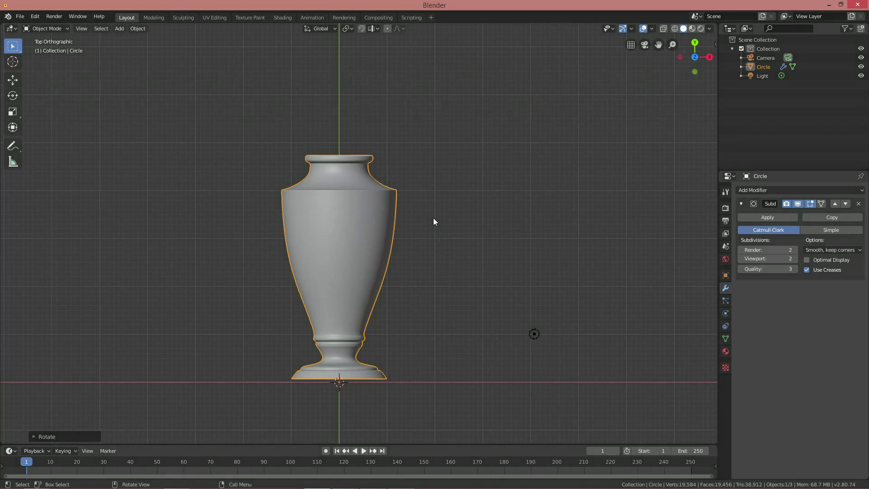
shift+middle_drag(433, 219, 404, 241)
key(shift+a)
click(441, 205)
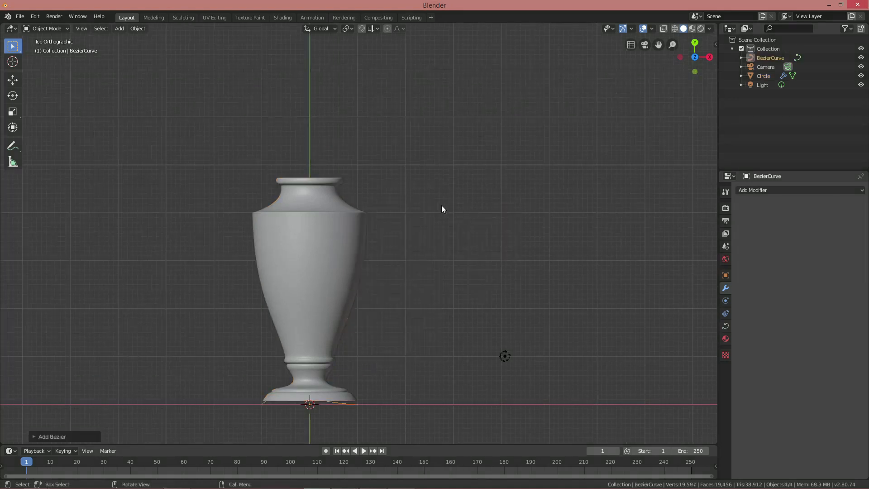
key(g)
key(y)
click(472, 301)
text(rz-90)
key(Return)
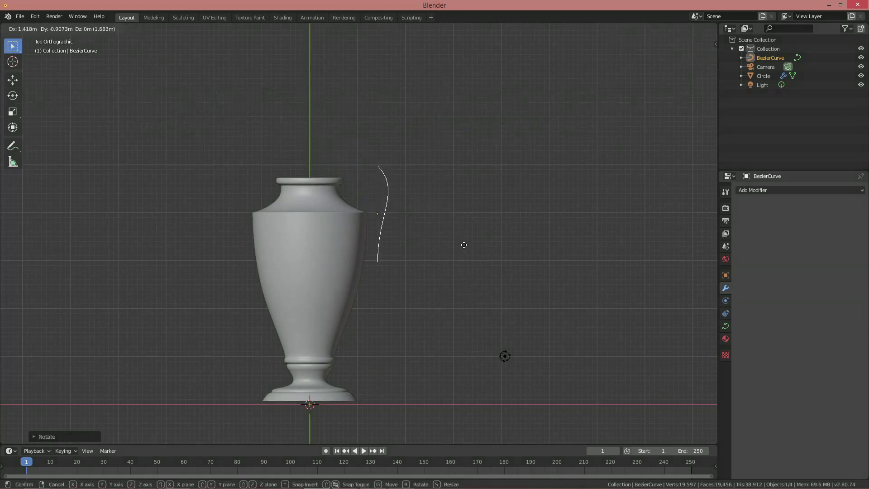
Step: Move the curve's upper end point about 0.38 m upward in edit mode and rotate its handles closer to horizontal
key(Tab)
scroll(397, 216, up, 2)
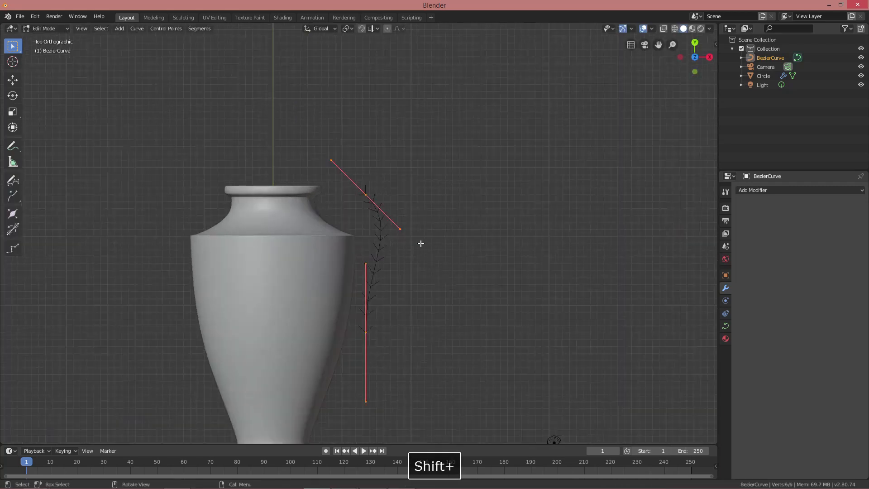
key(g)
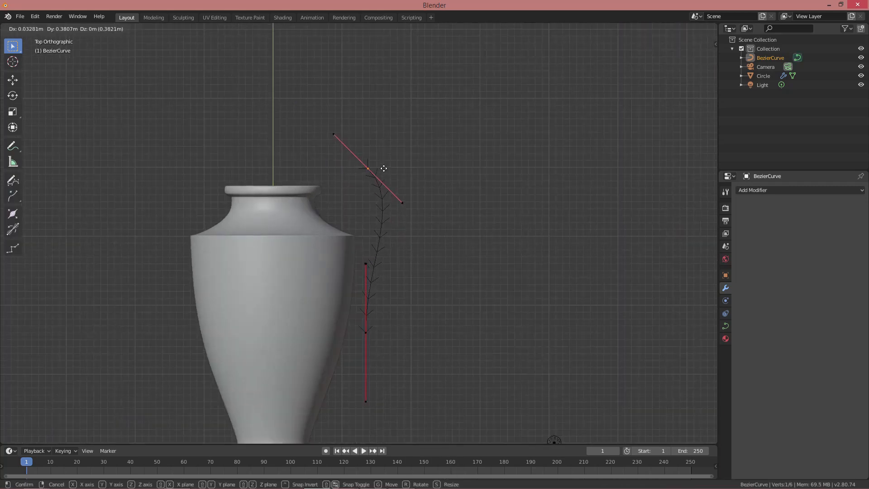
key(r)
click(407, 155)
Step: Extrude the curve's upper end point down to the vase's neck, and subdivide the new segment once
key(e)
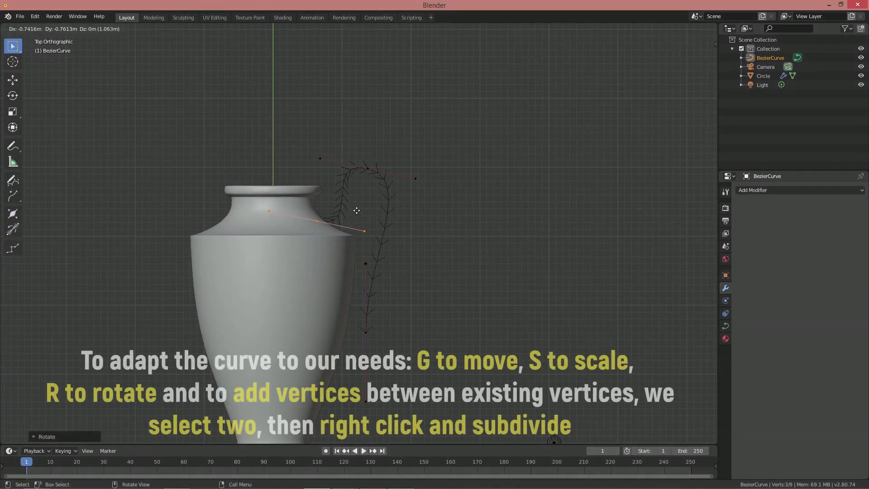
click(351, 203)
shift+click(367, 168)
right_click(346, 182)
click(320, 183)
Step: Move the curve's top control point about 0.4 m upward, and rotate, scale and reposition the subdivided point beside the neck
click(367, 168)
key(g)
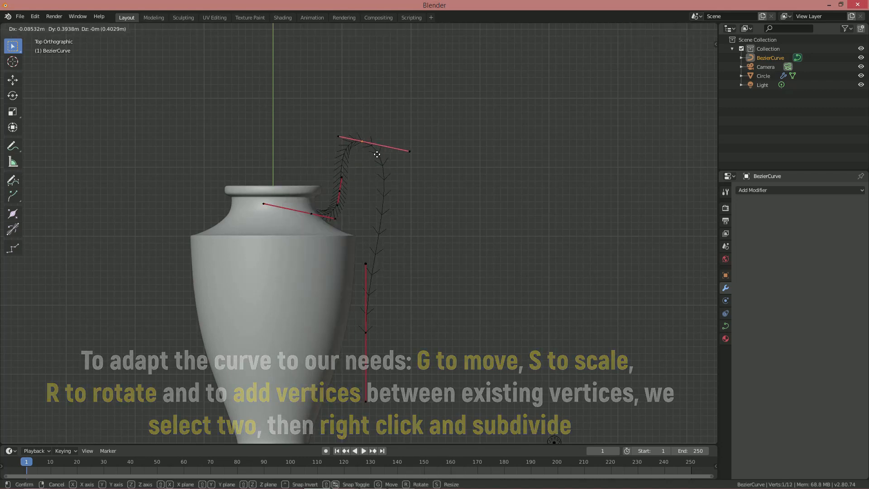
click(376, 155)
drag(351, 184, 330, 210)
key(r)
click(350, 182)
key(s)
click(356, 195)
key(g)
click(356, 186)
Step: Raise the top control point further, and move and rotate the subdivided point to form an S-shaped inner curl
click(362, 144)
key(g)
click(370, 152)
click(335, 179)
key(g)
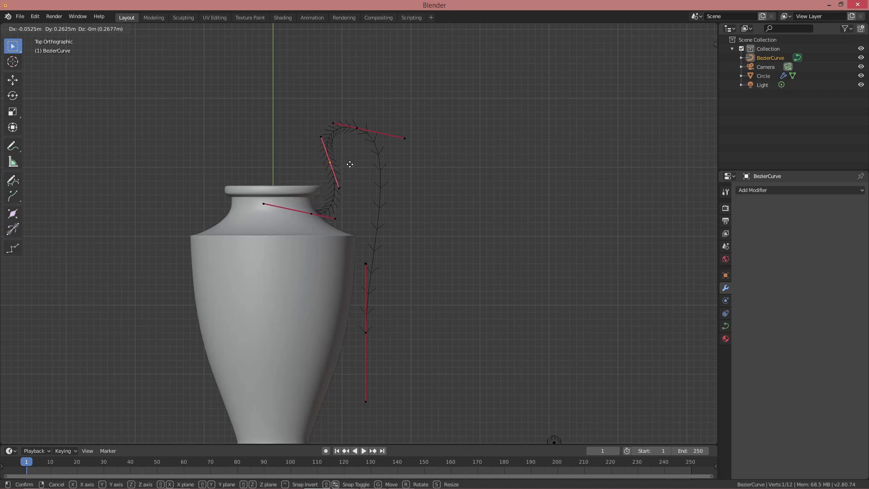
click(349, 164)
key(r)
click(348, 164)
key(g)
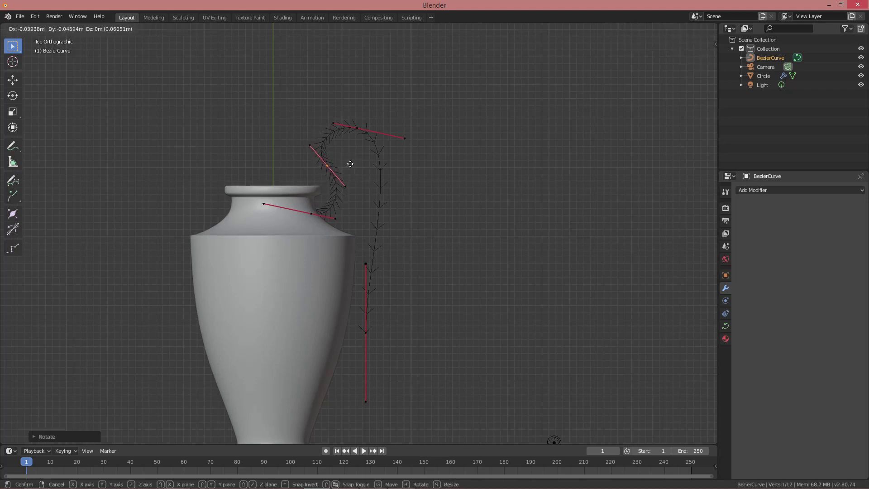
click(349, 164)
Step: Move the curve's lower end point onto the vase's body, rotate its handles to follow the side, and return to object mode
click(401, 316)
key(g)
click(386, 324)
key(r)
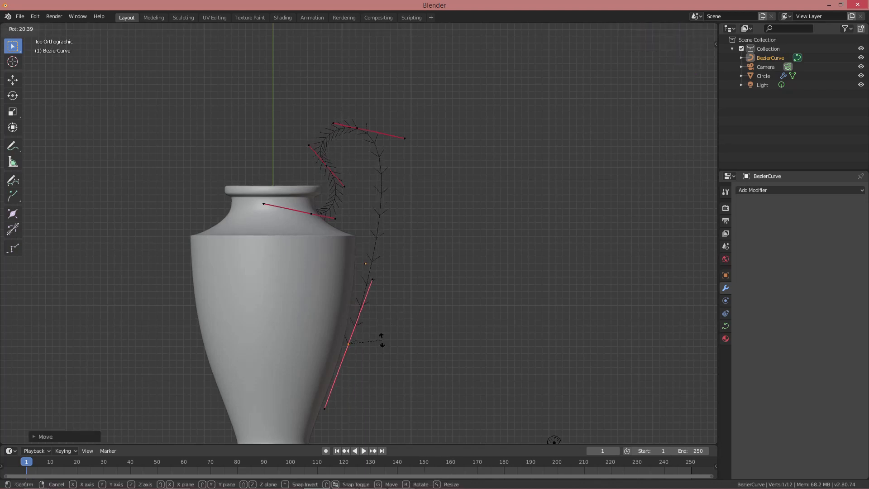
click(379, 342)
key(g)
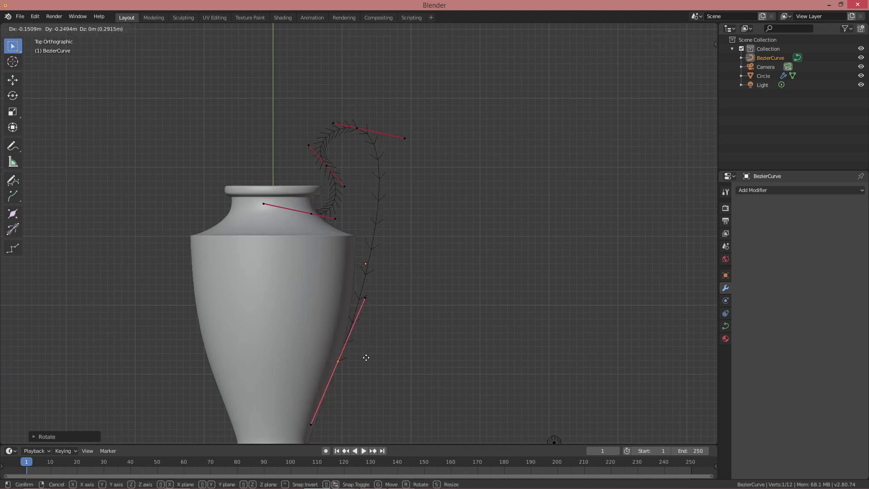
click(365, 361)
scroll(373, 330, down, 1)
shift+middle_drag(353, 304, 364, 312)
key(Tab)
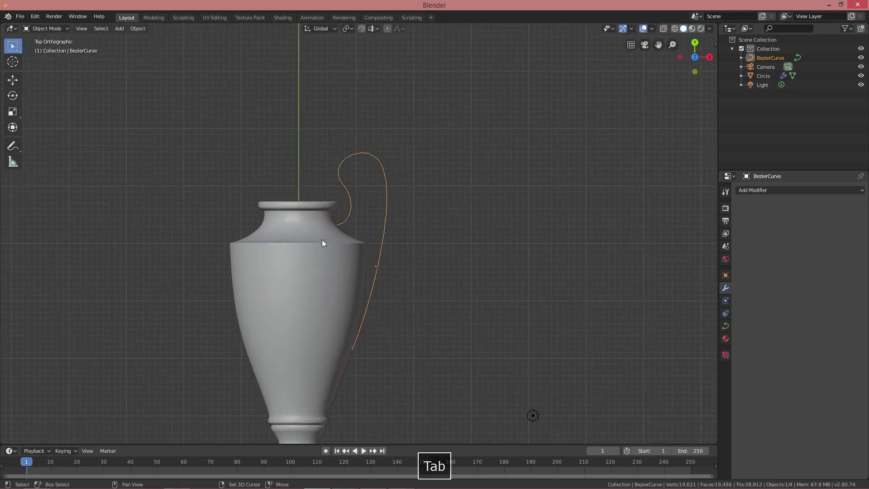
Step: Add a plane in the right side view, move it beyond the vase's mouth, and rotate it 90° around Y
scroll(312, 213, up, 1)
shift+middle_drag(299, 177, 366, 209)
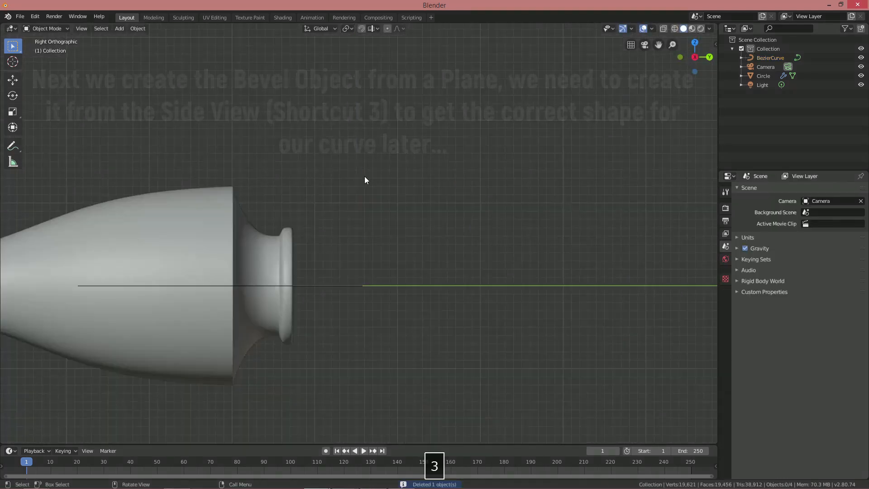
key(shift+a)
mouse_move(374, 176)
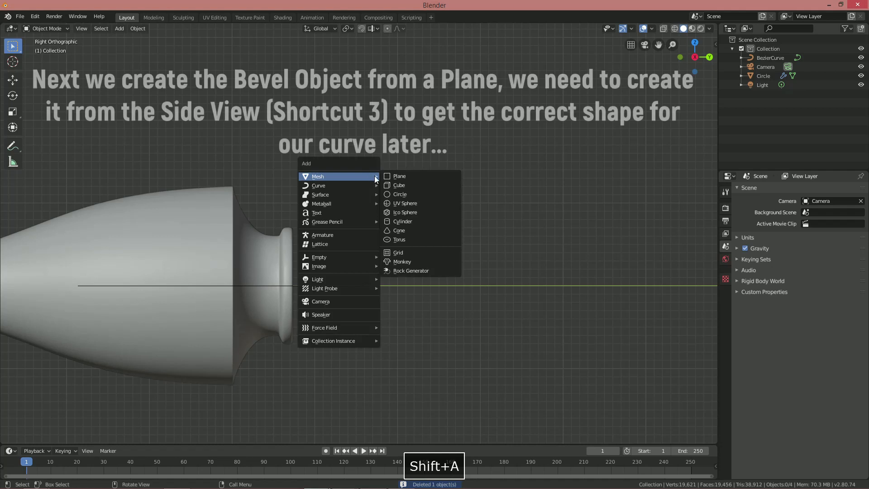
click(412, 180)
key(g)
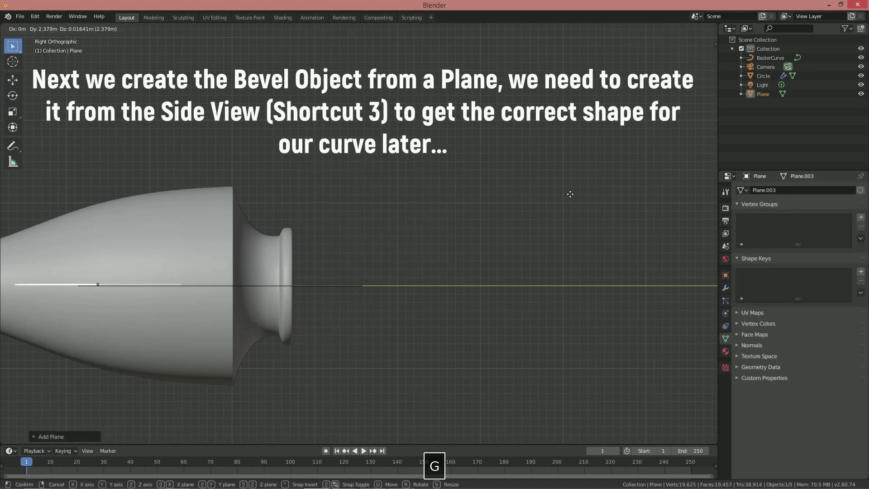
click(138, 162)
key(r)
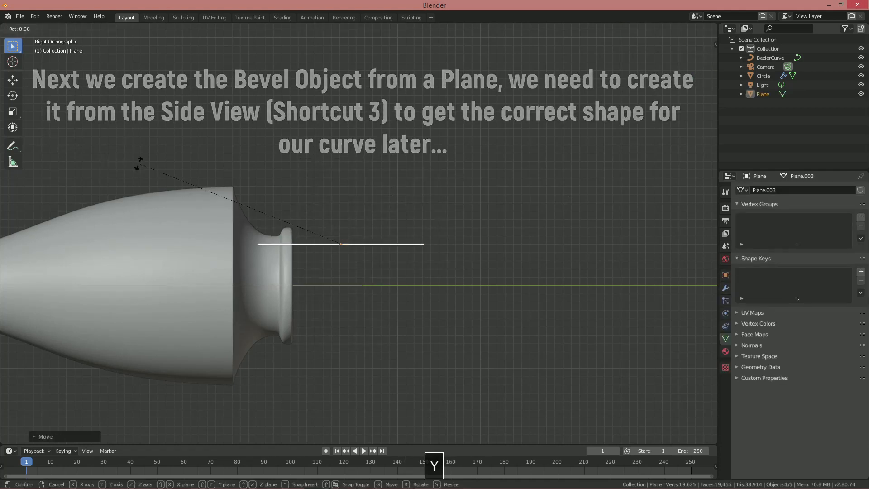
key(9)
key(0)
key(Return)
Step: Turn off proportional editing in edit mode and scale the plane down to a small square
key(Tab)
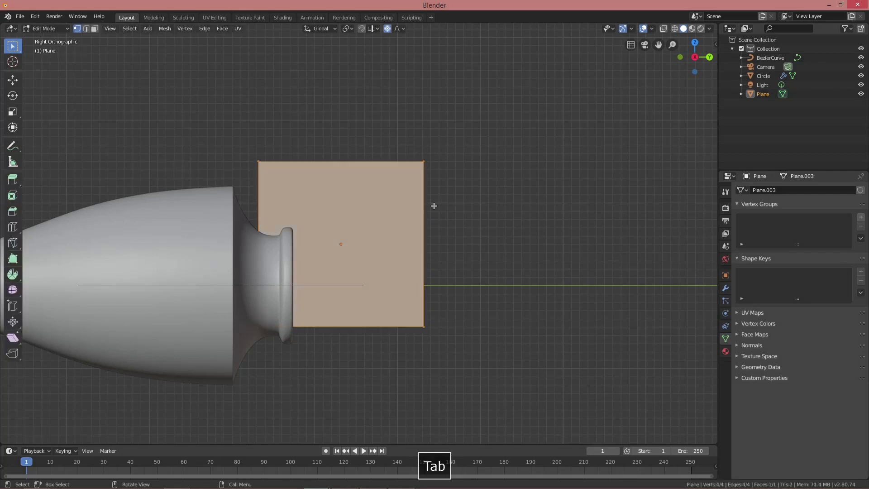
key(s)
key(o)
right_click(362, 231)
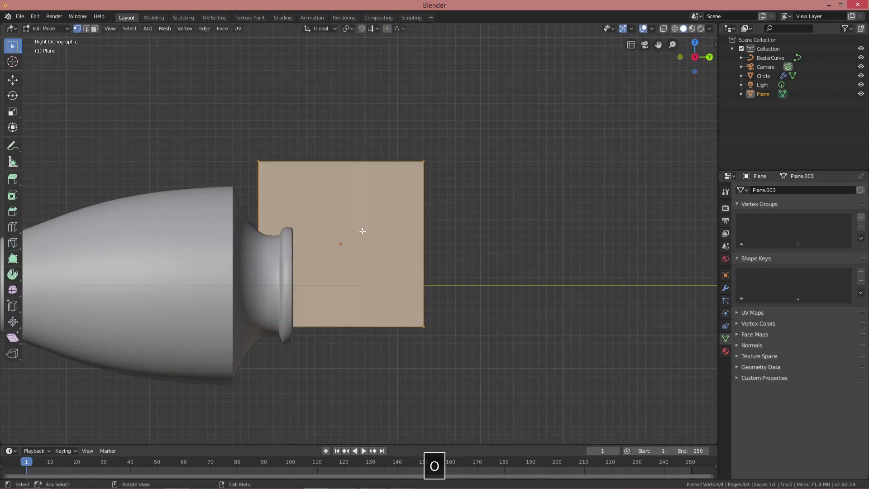
key(s)
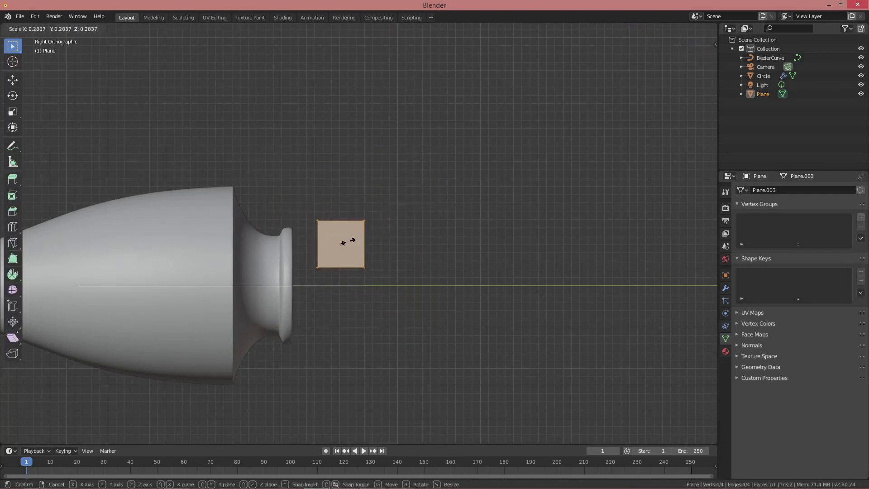
click(346, 246)
Step: Cut the plane with five evenly spaced vertical edge loops
scroll(354, 248, up, 5)
shift+middle_drag(333, 268, 367, 254)
scroll(357, 256, up, 6)
scroll(384, 202, up, 4)
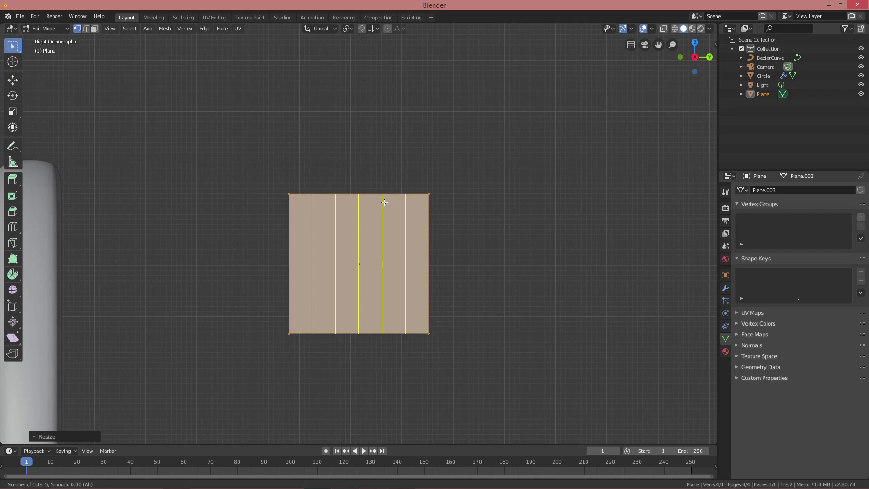
key(Return)
key(Return)
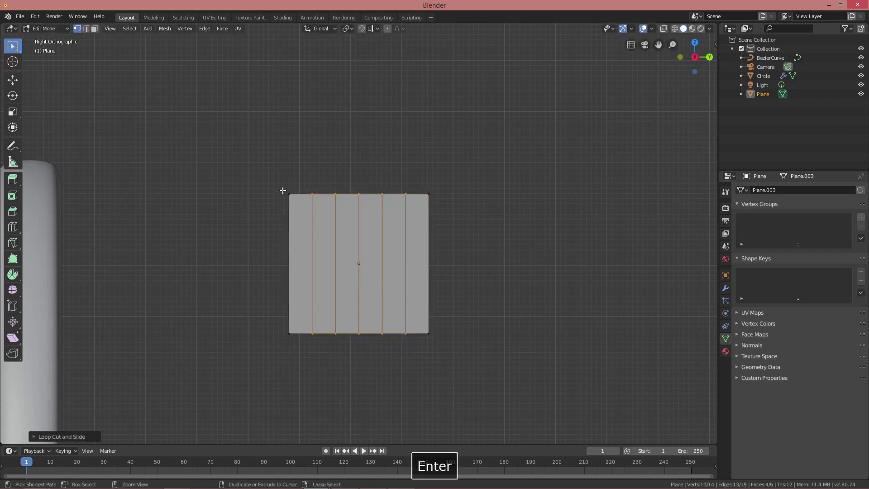
Step: Add two vertical edge loops inside each of the plane's two outermost strips
key(ctrl+r)
scroll(294, 193, up, 1)
key(Return)
key(Return)
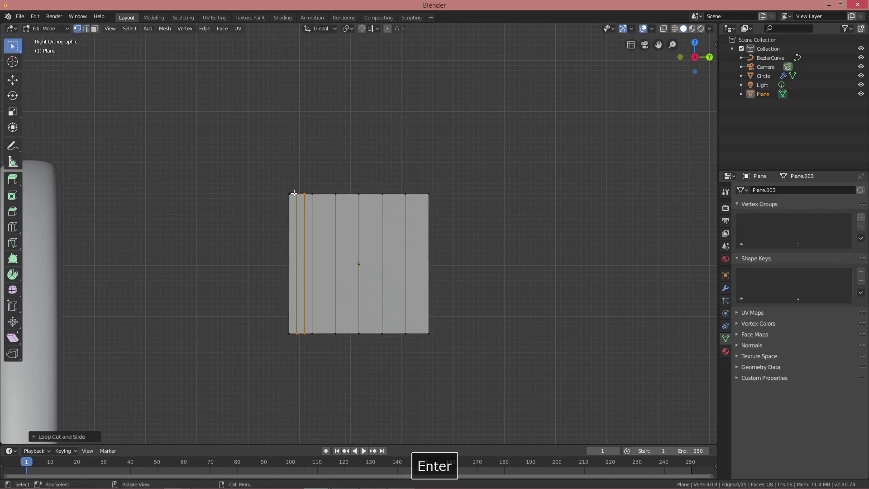
key(ctrl+r)
scroll(416, 198, up, 1)
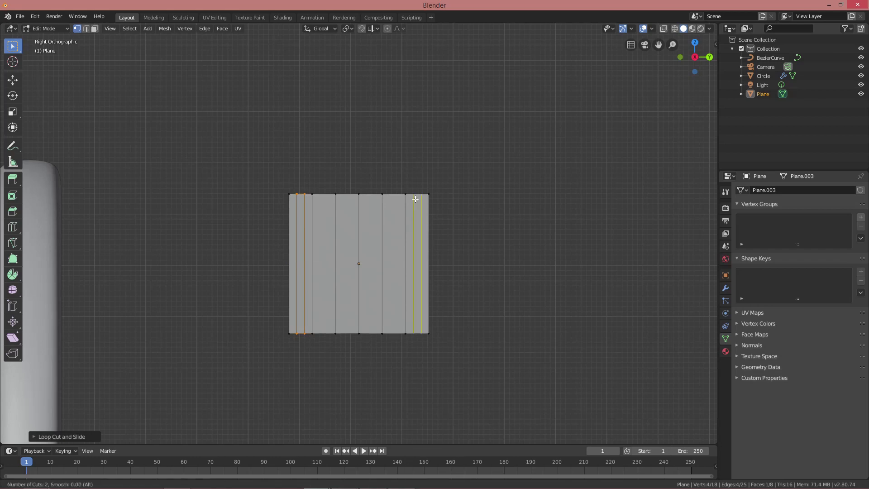
key(Return)
key(Return)
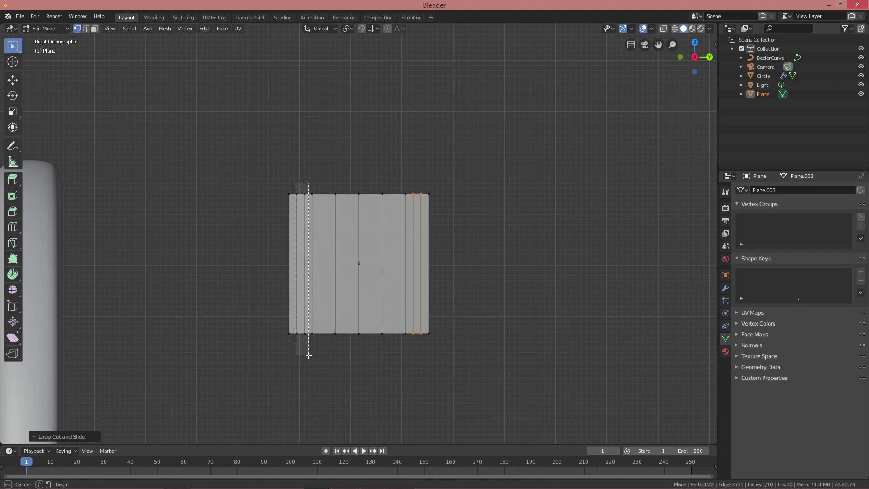
Step: Select the pairs of edge loops in both outer strips and scale them to about 1.04 along Z
drag(309, 355, 308, 355)
shift+drag(410, 187, 425, 355)
key(s)
key(z)
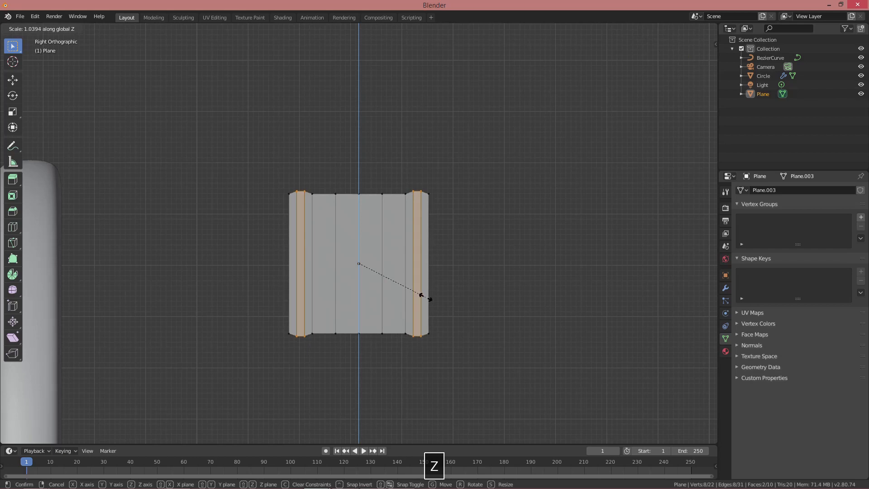
click(421, 295)
Step: Move the plane's top middle vertex slightly upward along Z with proportional editing at size 0.20 to bulge the top edge
drag(381, 217, 382, 216)
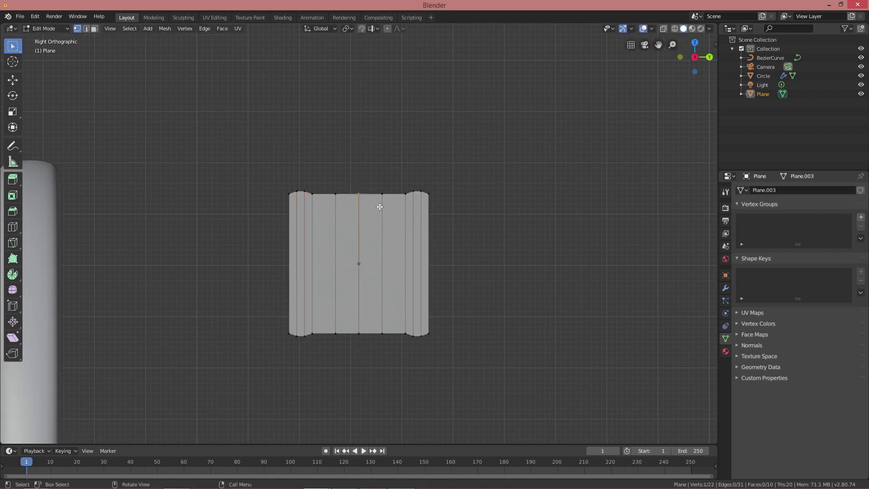
key(g)
key(z)
scroll(376, 201, up, 4)
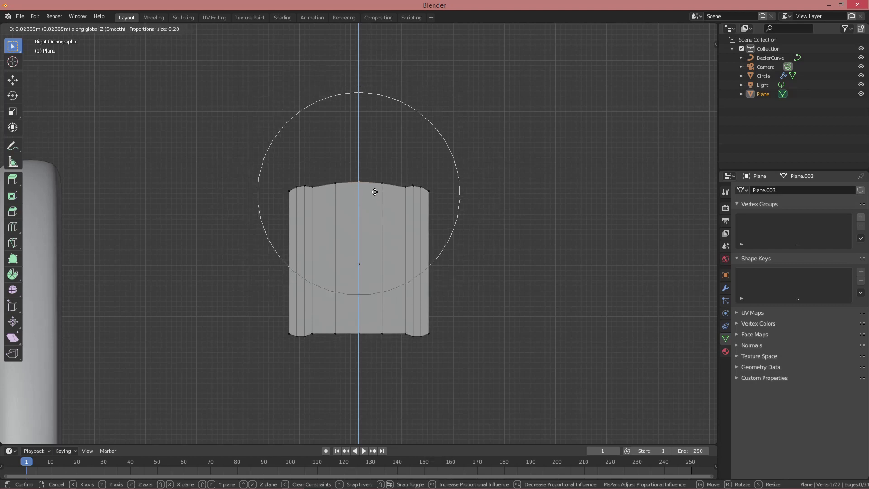
click(375, 192)
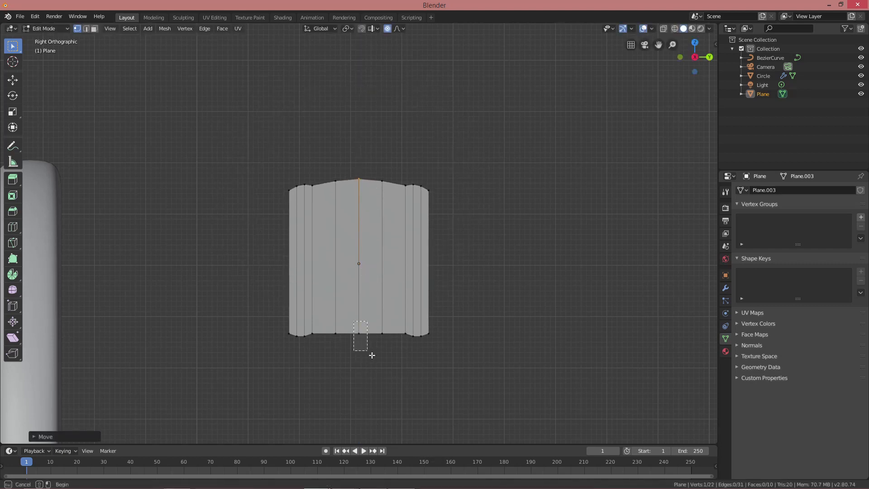
Step: Move the plane's bottom middle vertex up about 0.03 m along Z with proportional editing at size 0.20 to arch the bottom edge
drag(372, 355, 374, 341)
key(g)
key(z)
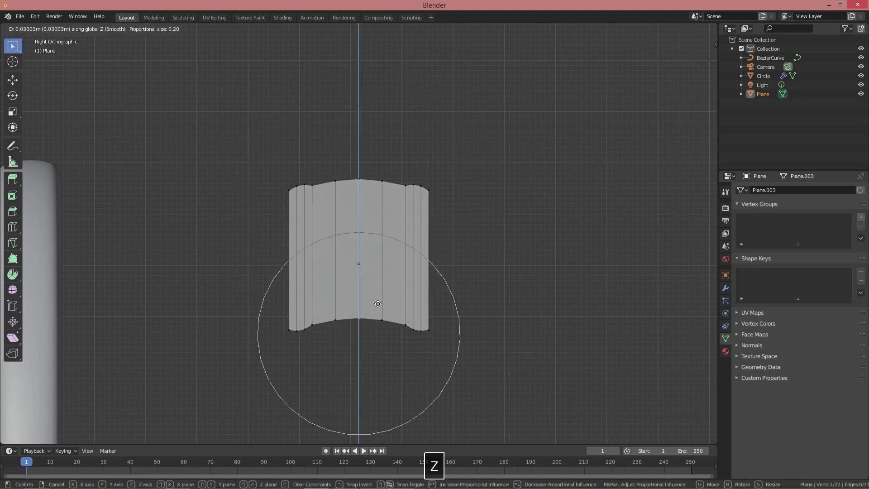
click(295, 287)
Step: Turn off proportional editing, move the plane's whole bottom edge up along Z to form a thin curved strip, and leave edit mode
key(g)
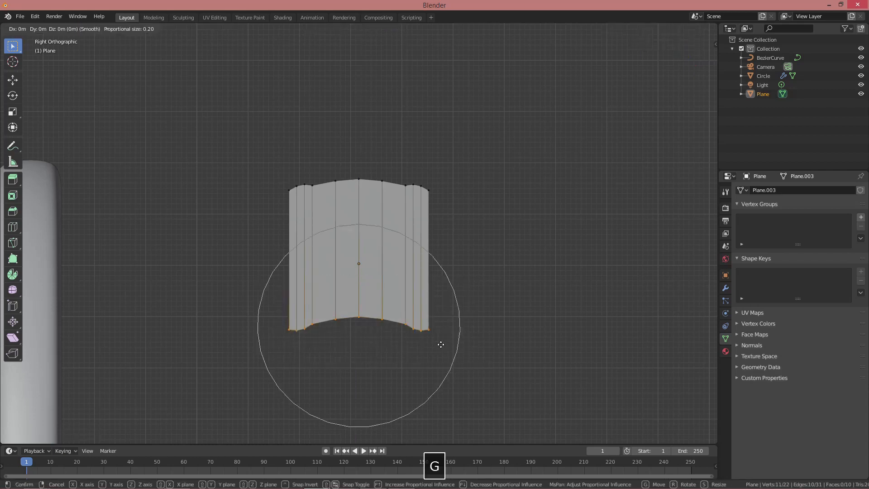
key(Escape)
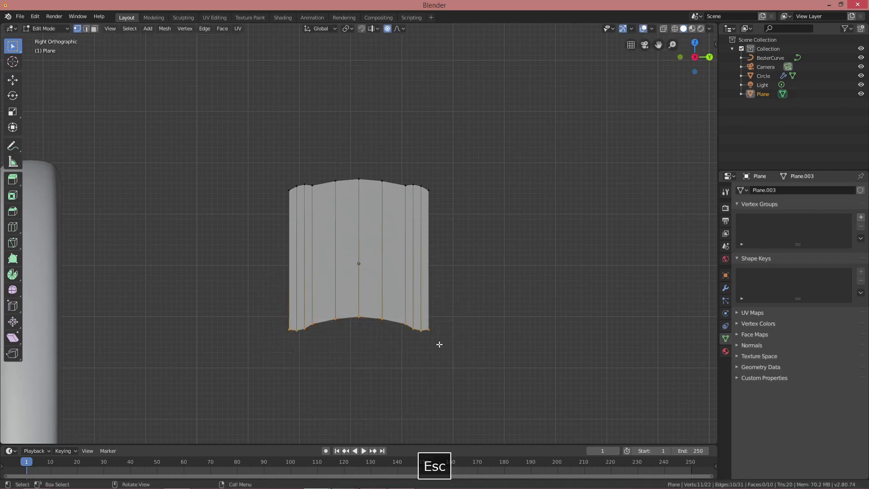
key(g)
key(z)
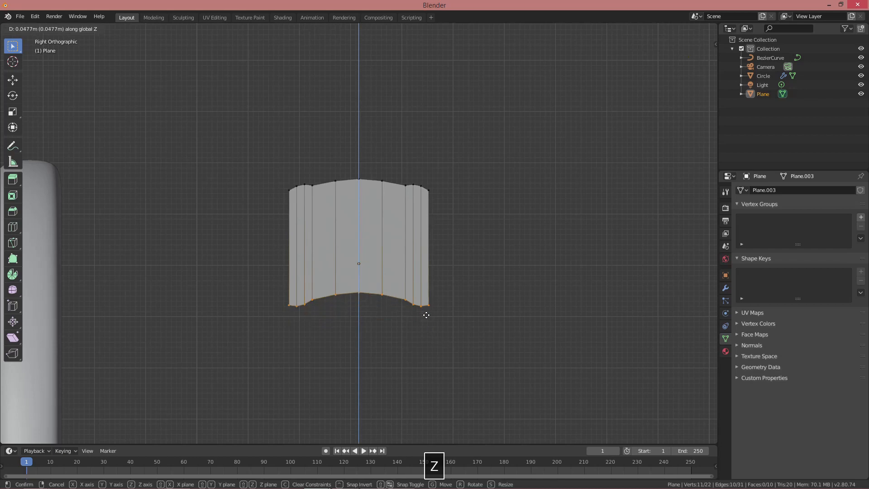
click(432, 227)
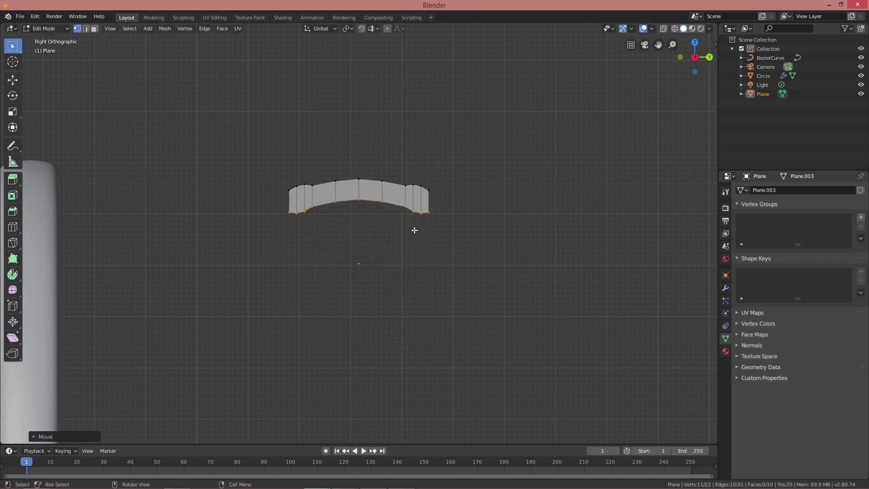
key(Tab)
Step: Set the plane's origin to its geometry and convert the mesh to a curve
middle_drag(336, 153, 349, 172)
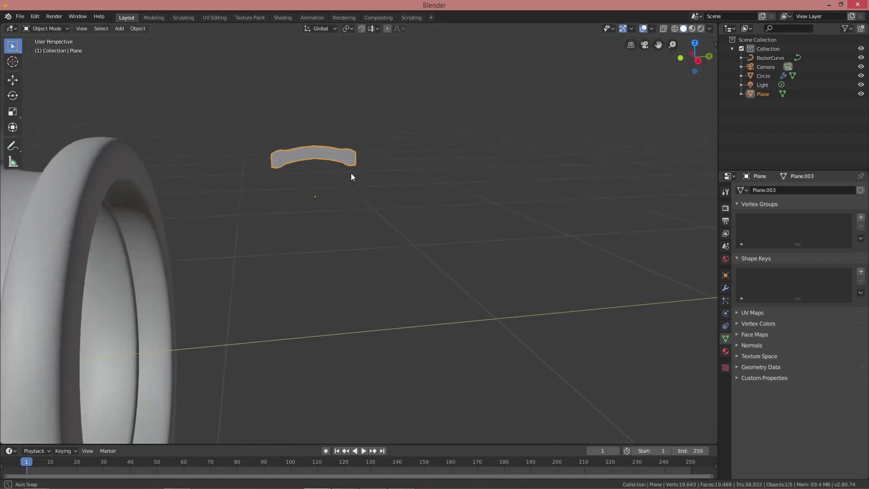
click(137, 28)
mouse_move(176, 47)
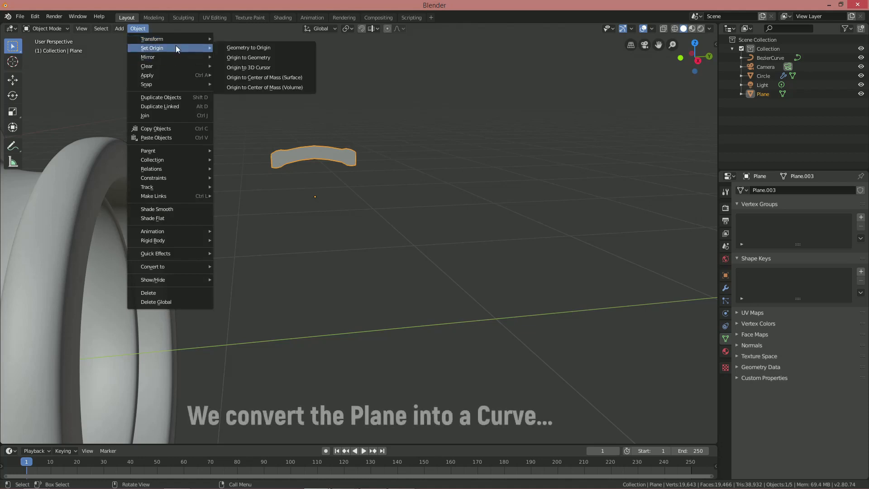
click(250, 56)
click(138, 28)
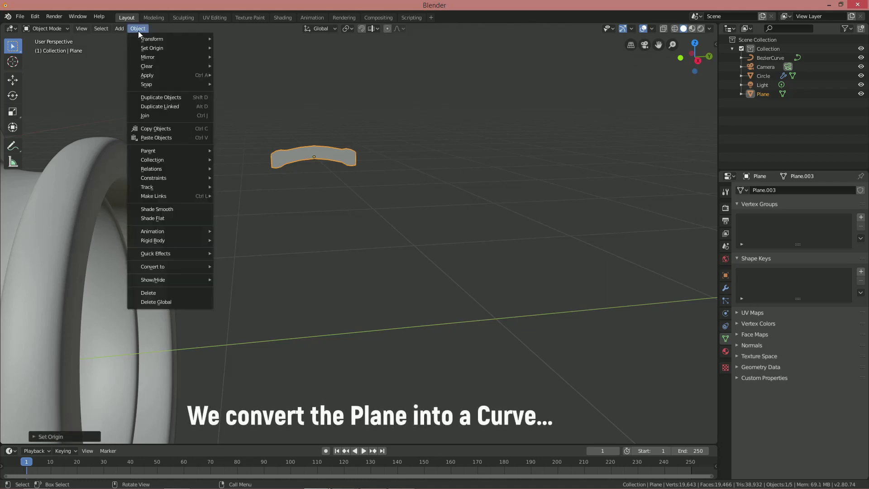
mouse_move(172, 267)
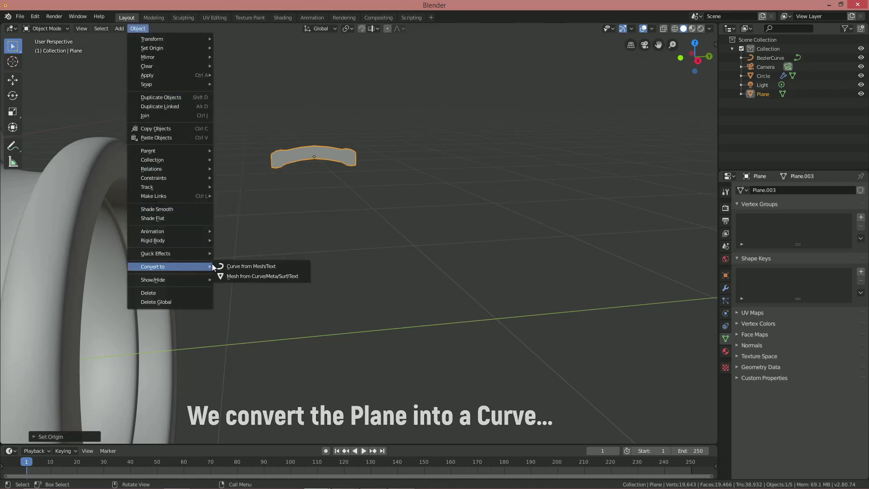
click(251, 265)
Step: Assign the Plane as the bevel object of the Bezier curve to give the handle its profile
middle_drag(256, 264, 372, 283)
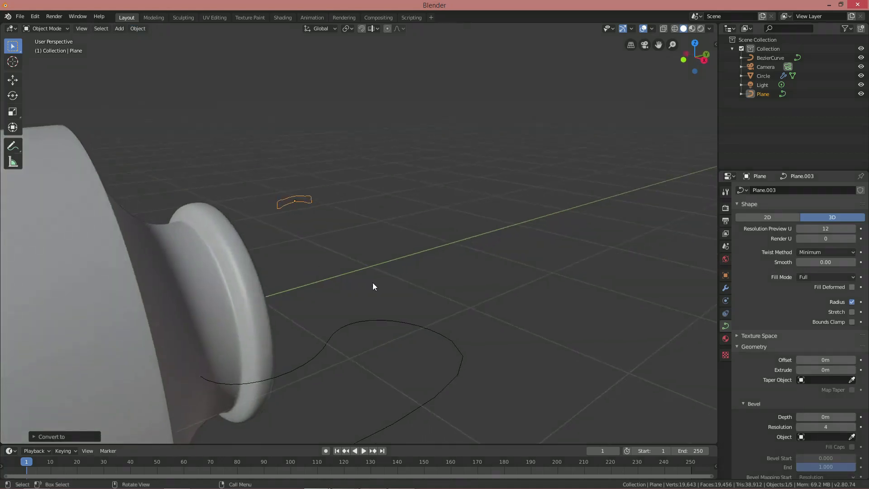
click(463, 347)
click(852, 436)
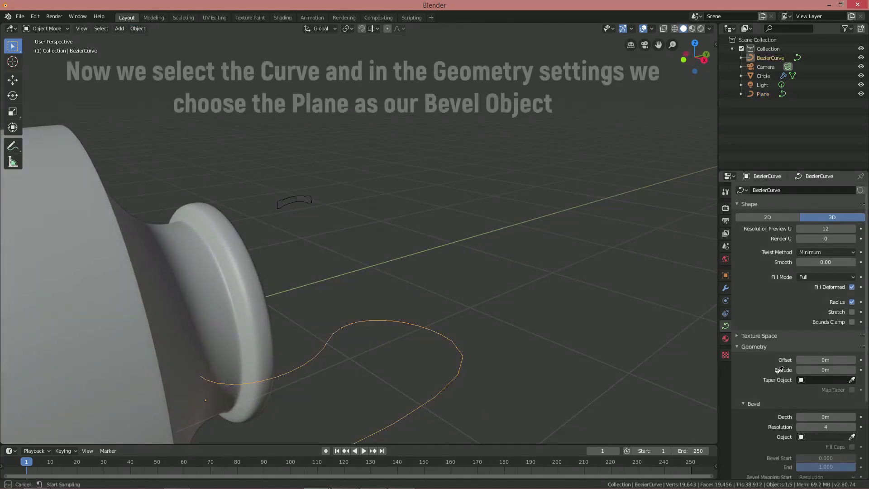
click(306, 191)
middle_drag(324, 209, 462, 262)
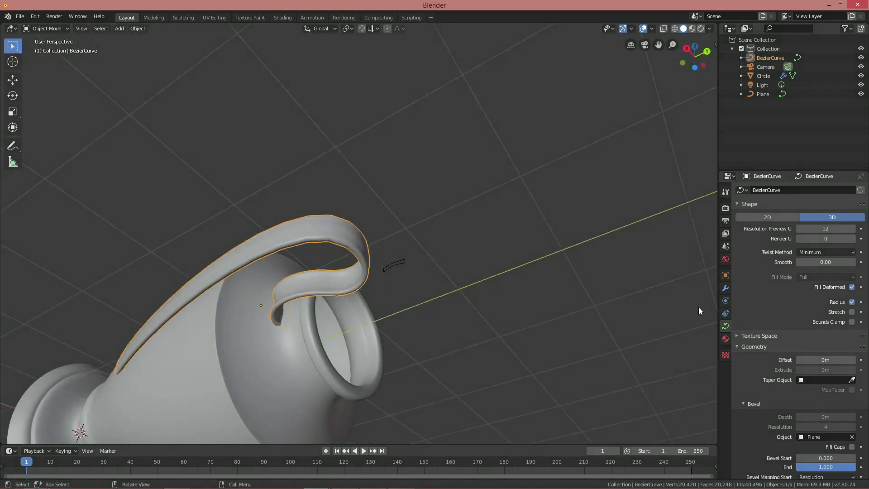
middle_drag(650, 301, 404, 231)
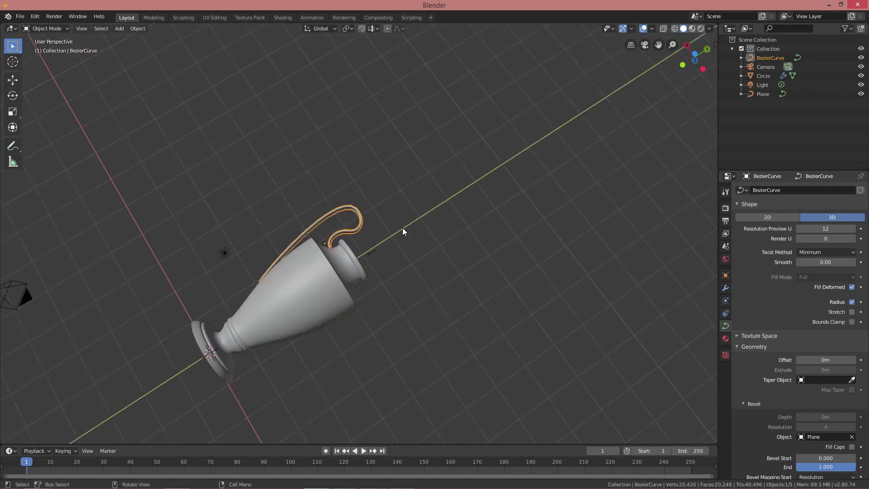
Step: Rotate the vase together with its handle by -90° about X to stand them upright
shift+click(321, 281)
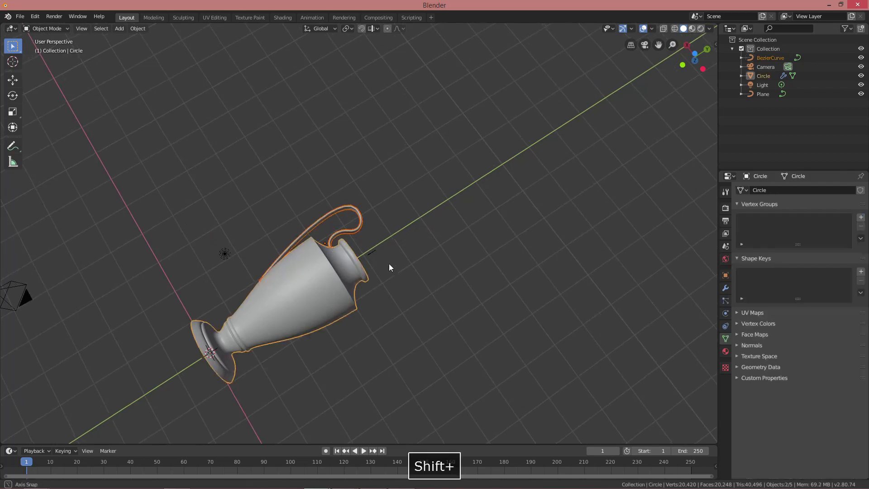
middle_drag(389, 263, 362, 231)
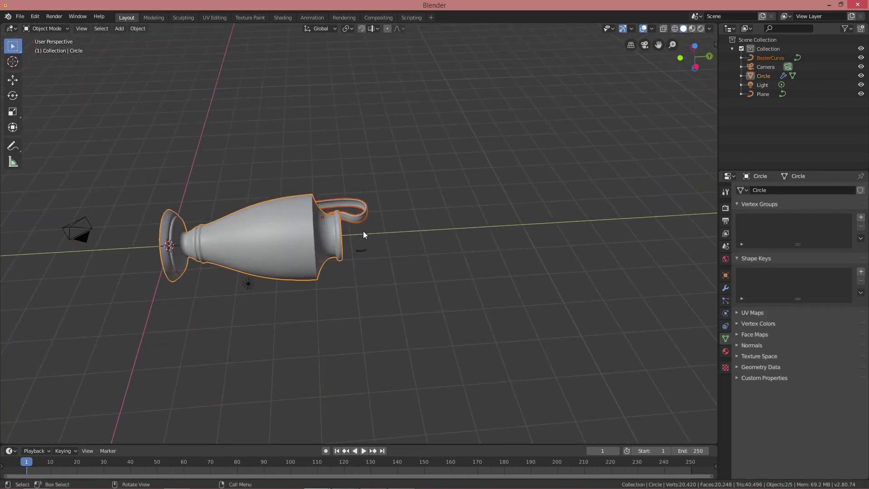
text(rx-90)
key(Return)
Step: Add a Subdivision Surface modifier to the handle curve with 2 viewport subdivisions
scroll(364, 231, down, 4)
scroll(424, 229, up, 3)
middle_drag(368, 233, 341, 306)
scroll(412, 227, up, 2)
scroll(346, 252, up, 3)
click(270, 110)
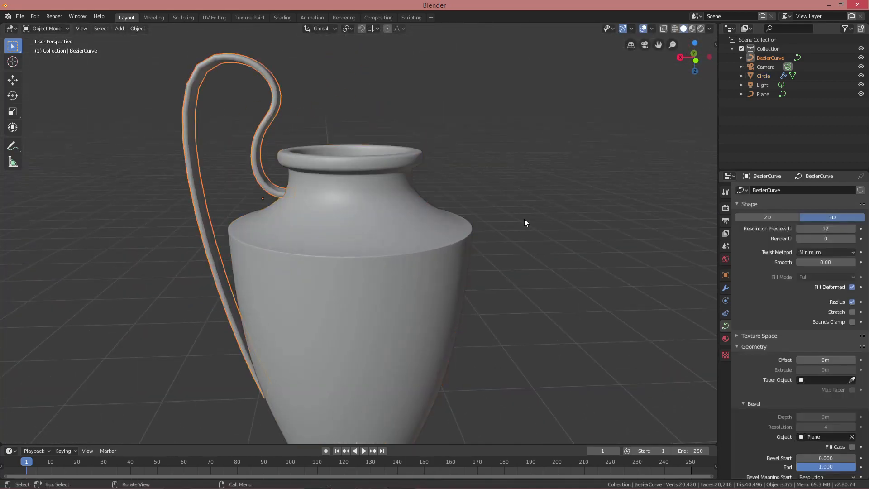
click(725, 288)
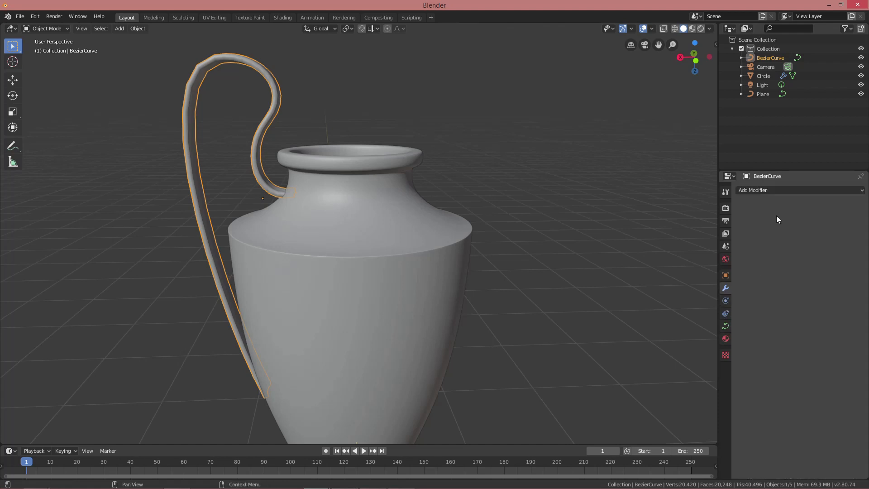
click(778, 190)
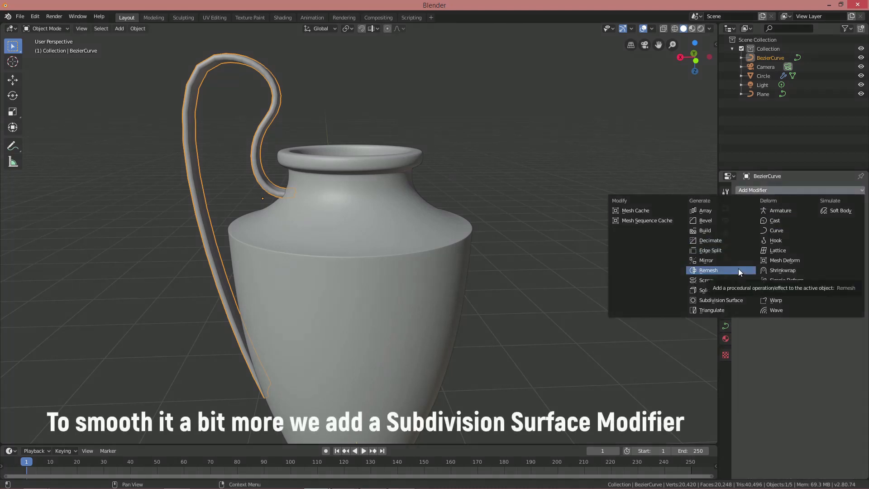
click(723, 300)
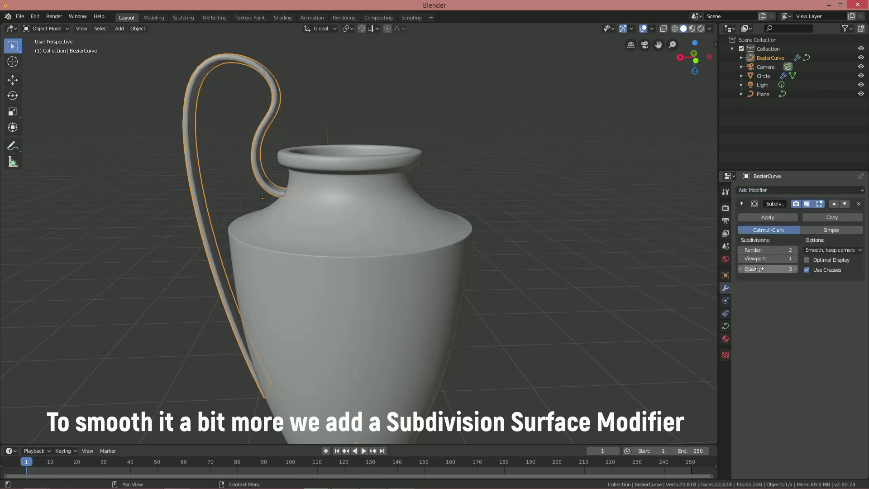
click(795, 259)
mouse_move(462, 235)
middle_down()
mouse_move(477, 237)
mouse_move(455, 235)
middle_up()
scroll(485, 236, down, 5)
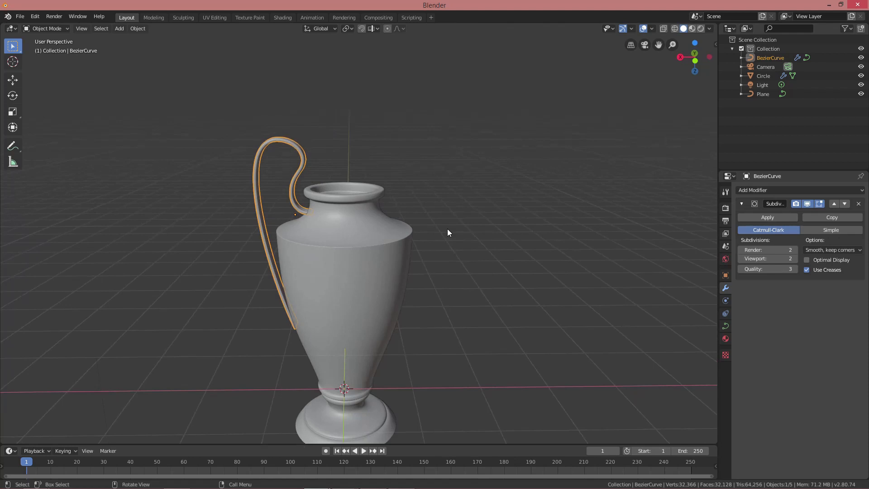
Step: Create a new material on the vase and name it silver
click(391, 239)
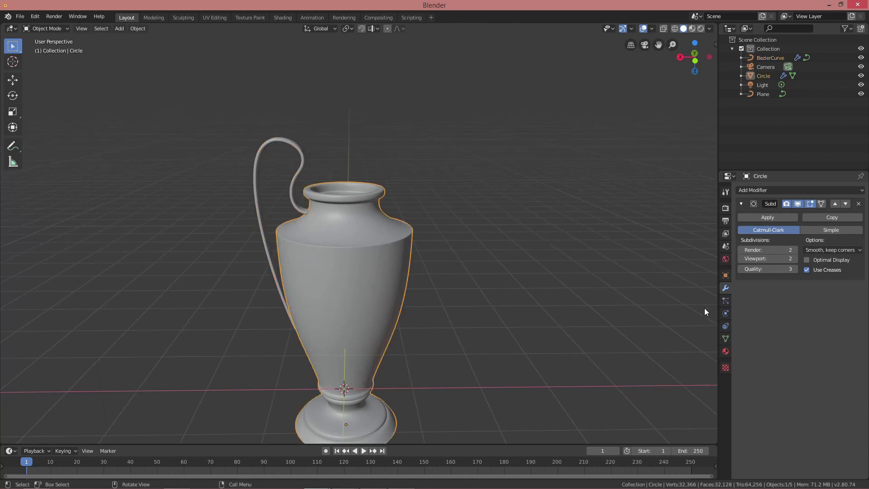
click(725, 351)
click(761, 243)
double_click(767, 191)
text(sil)
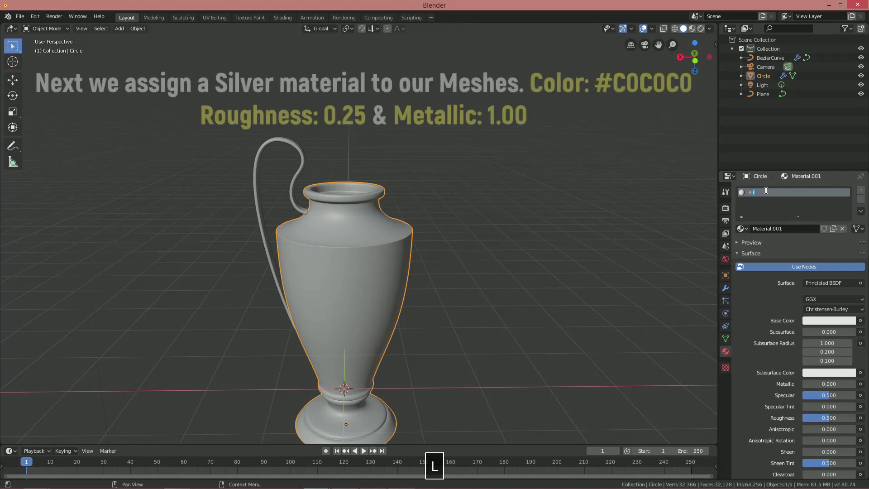
text(ver)
key(Return)
Step: Set the silver material's base color to hex C0C0C0, metallic to 1.000 and roughness to 0.250
click(821, 320)
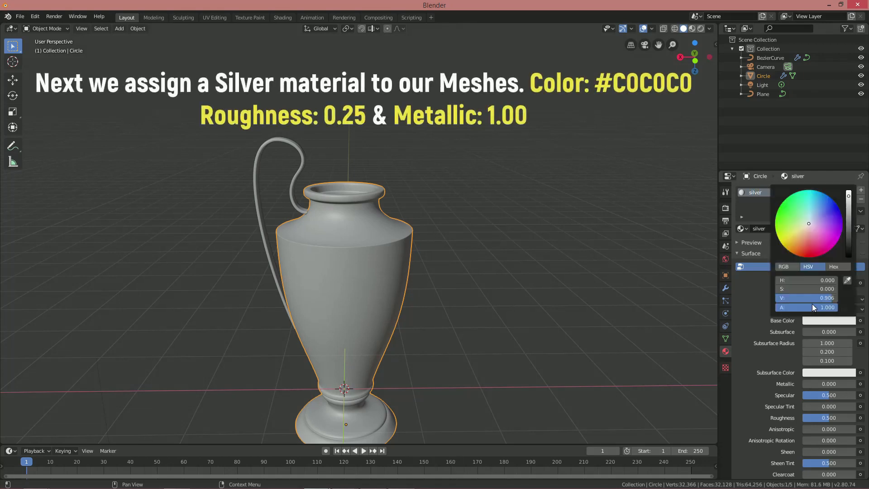
click(807, 280)
text(c0c0c0)
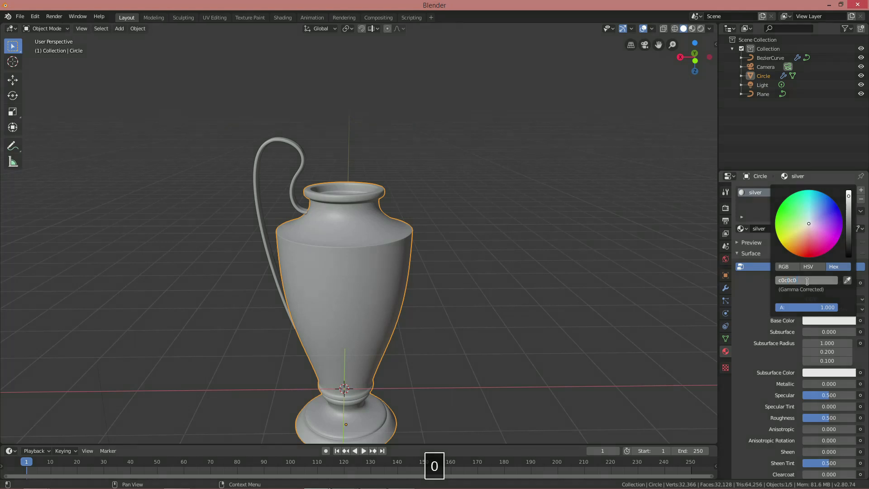
key(Return)
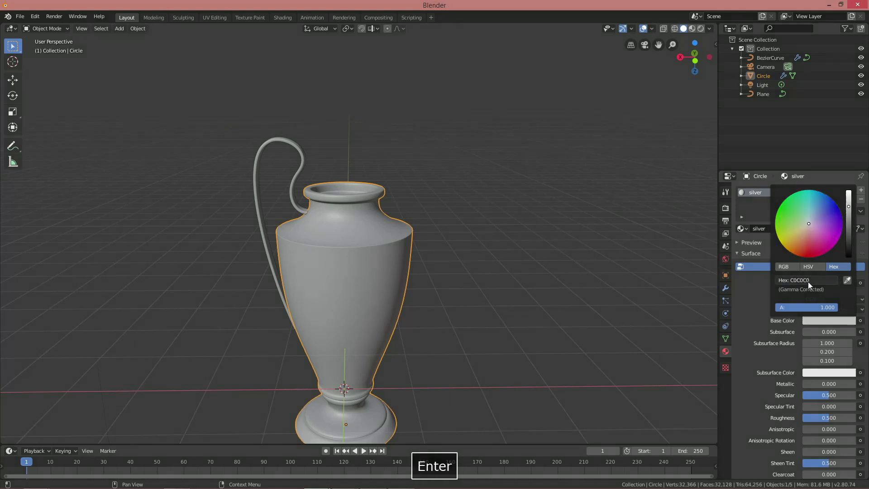
drag(812, 384, 817, 384)
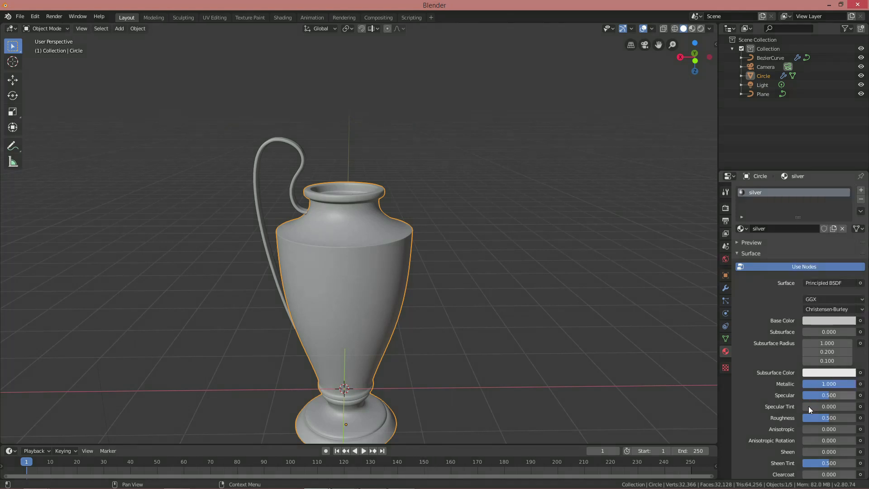
key(Return)
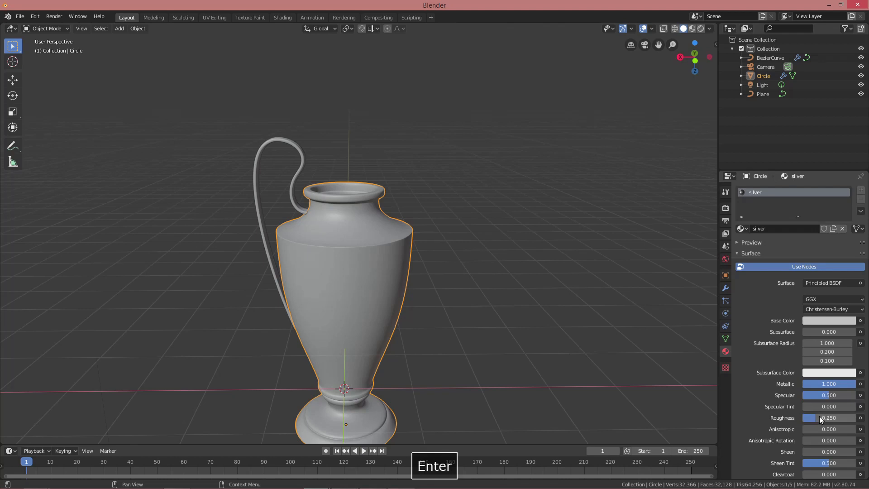
Step: Switch the viewport to material preview shading and assign the existing silver material to the handle
click(691, 28)
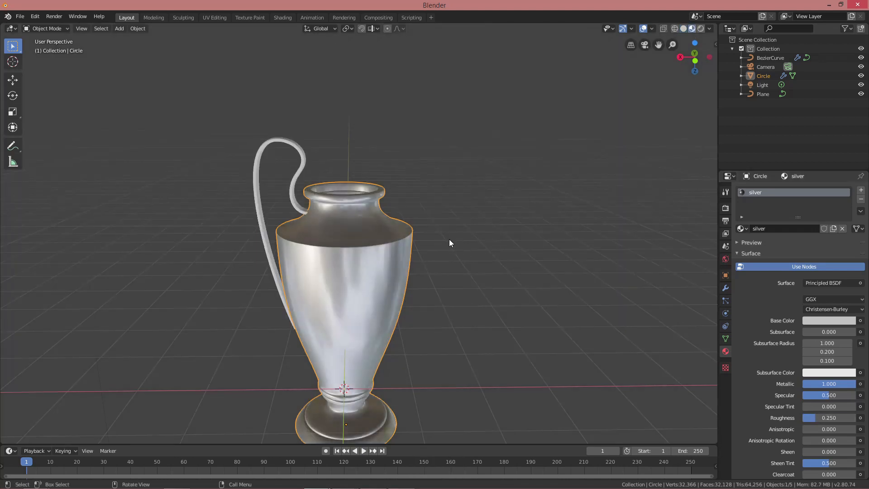
scroll(446, 243, up, 3)
click(241, 172)
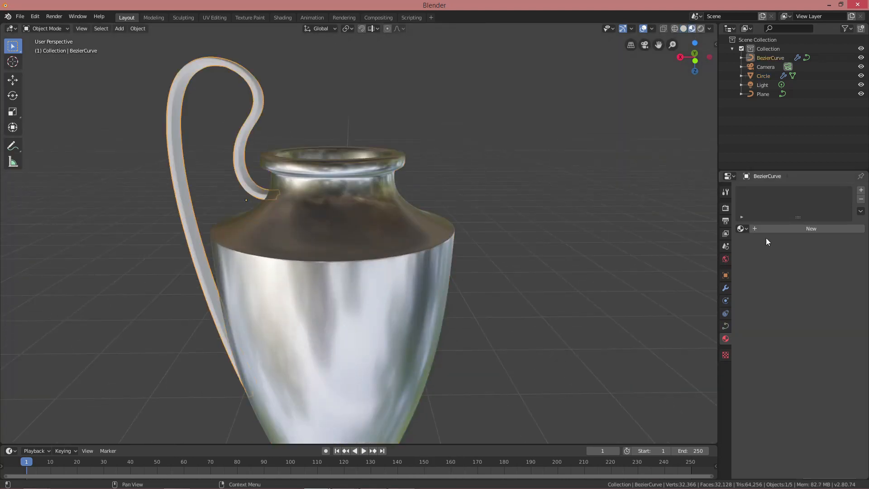
click(741, 228)
click(748, 250)
Step: Duplicate the handle and move the copy along X to the opposite side of the vase
scroll(329, 213, down, 6)
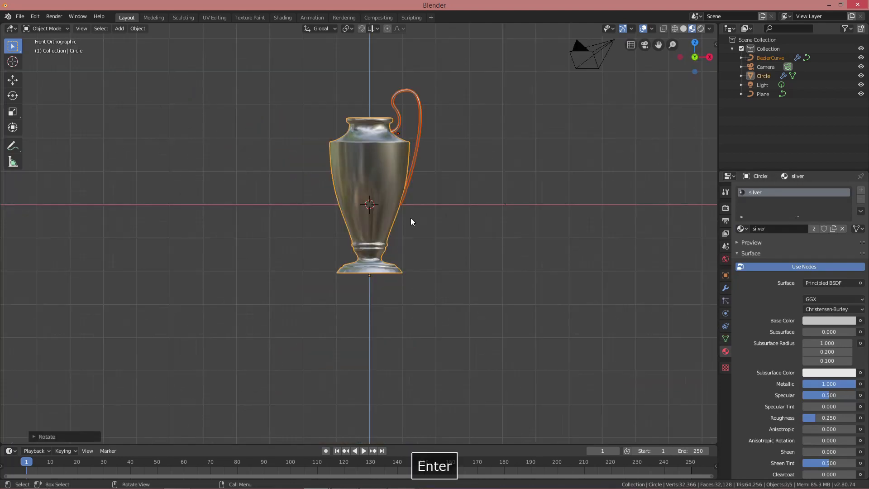
shift+middle_drag(411, 233, 416, 302)
scroll(416, 306, up, 2)
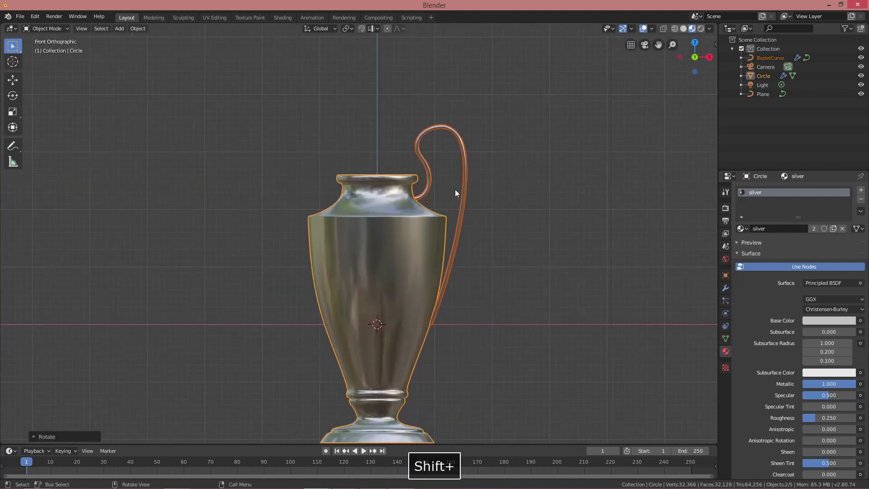
click(466, 186)
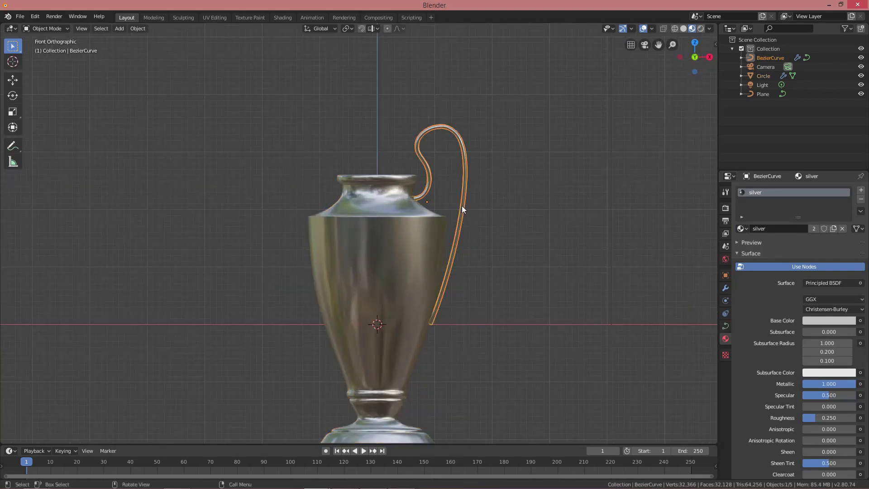
key(shift+d)
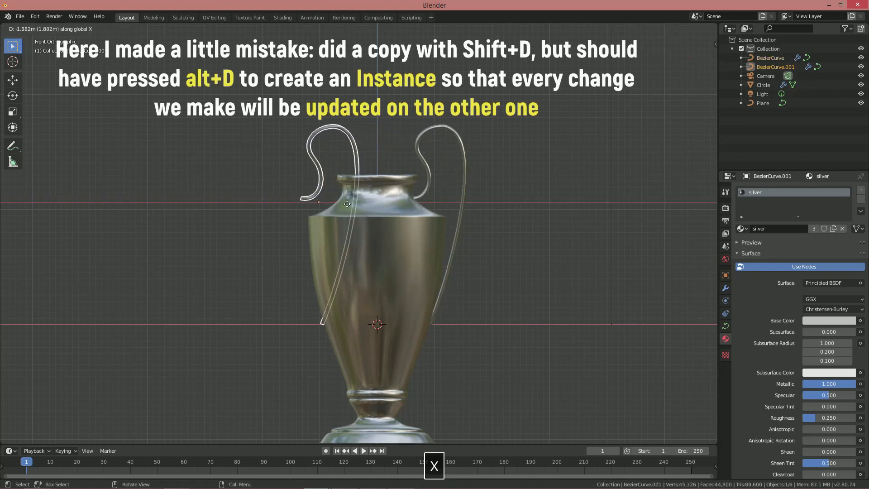
click(345, 204)
Step: Rotate the duplicated handle 180° about Z so it faces the vase
text(r)
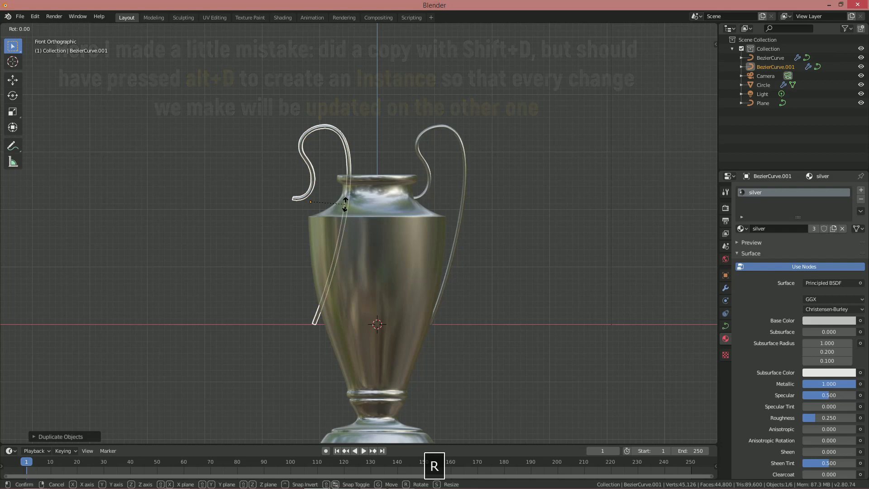
text(z180)
key(Return)
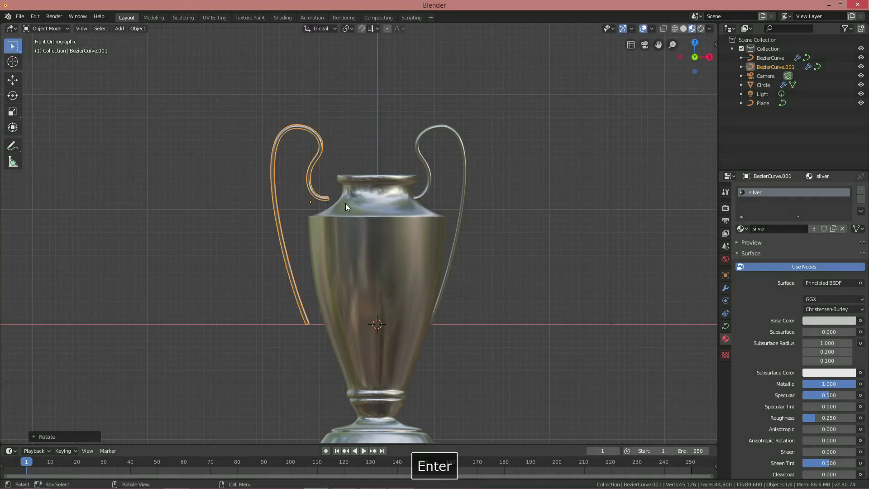
Step: Move the duplicated handle about 0.3 m along X until it meets the side of the vase
key(g)
key(x)
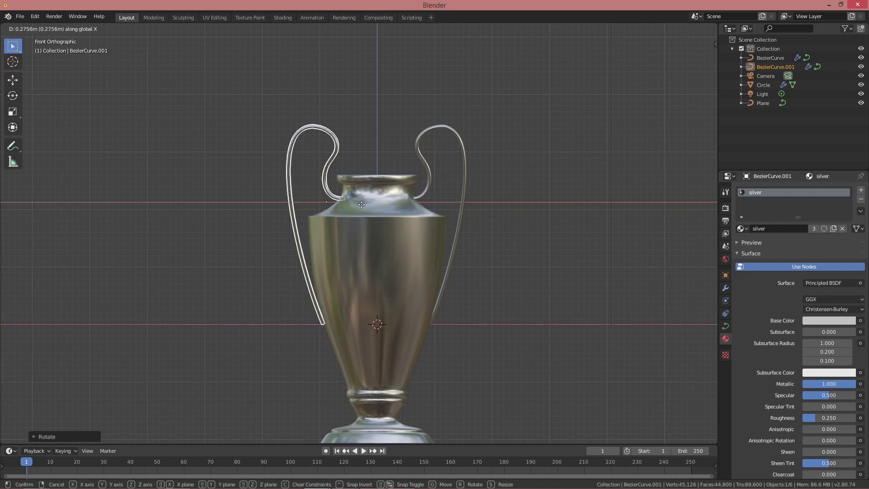
click(363, 205)
scroll(371, 209, down, 6)
middle_drag(373, 211, 351, 215)
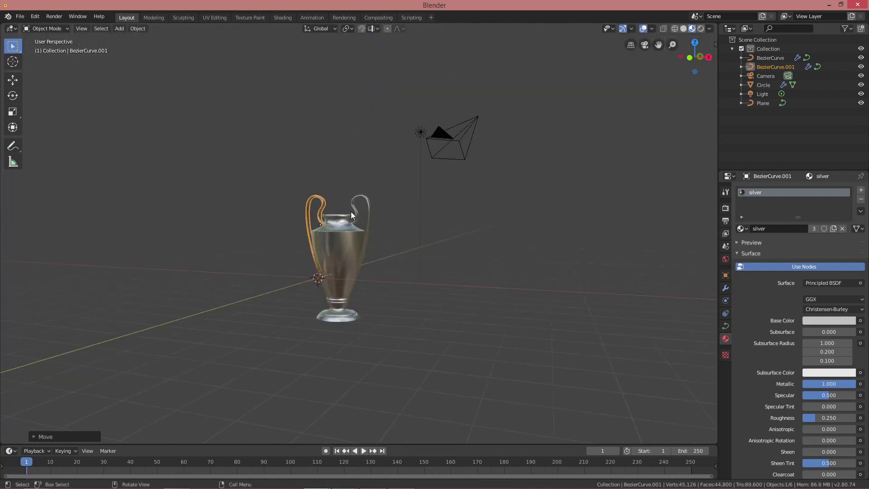
Step: Select the vase body with both handles and raise them together about 1.5 m along Z
key(alt+a)
scroll(392, 237, up, 3)
middle_drag(390, 232, 405, 212)
middle_drag(390, 204, 308, 186)
drag(334, 195, 344, 206)
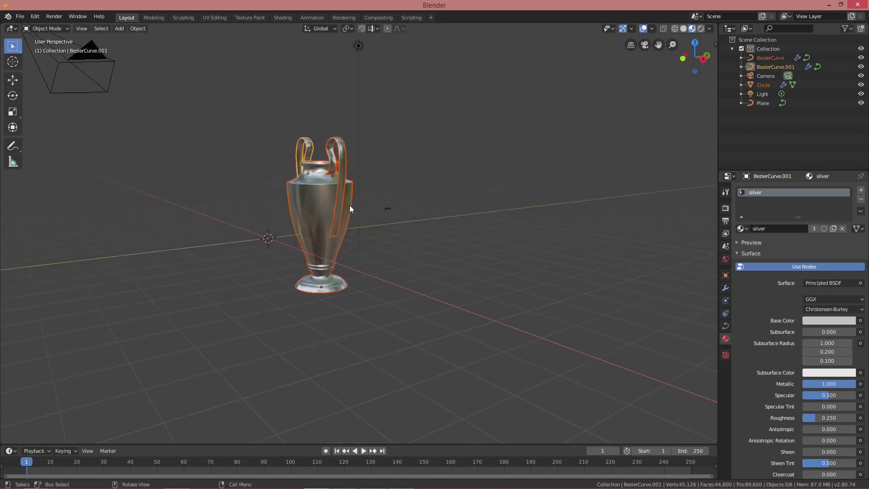
key(g)
key(z)
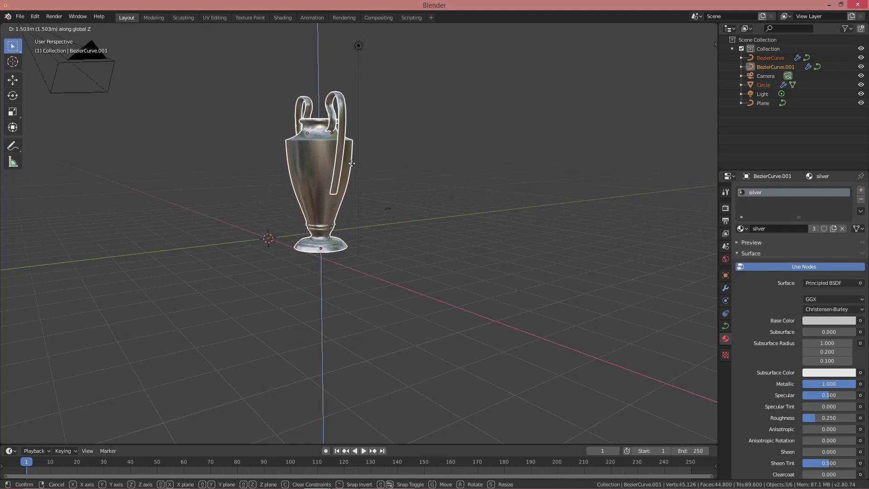
click(351, 163)
Step: In front view, raise the selected trophy about 0.5 m more along Z so its base rests at ground level
key(KP_1)
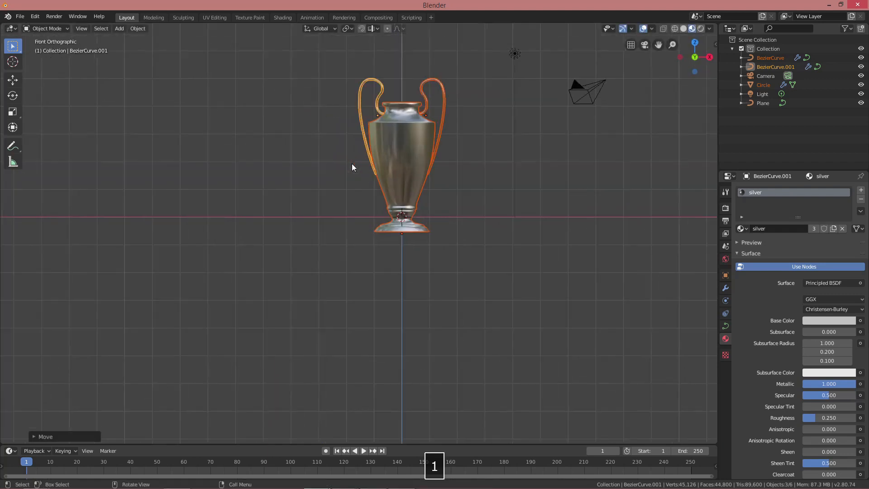
scroll(357, 169, up, 1)
key(g)
key(z)
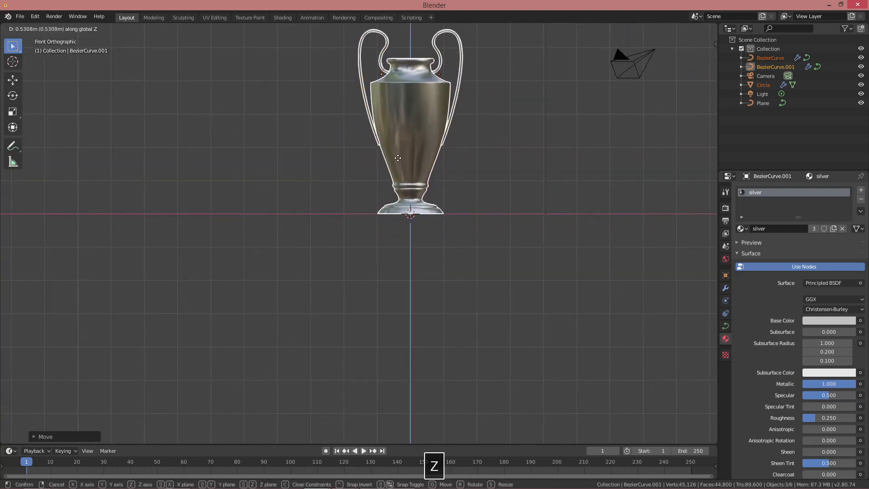
click(421, 168)
Step: Select the vase and both handles and move them about -2.1 m along Y so the trophy stands on the world origin
middle_drag(421, 168, 306, 152)
key(alt+a)
drag(325, 206, 334, 207)
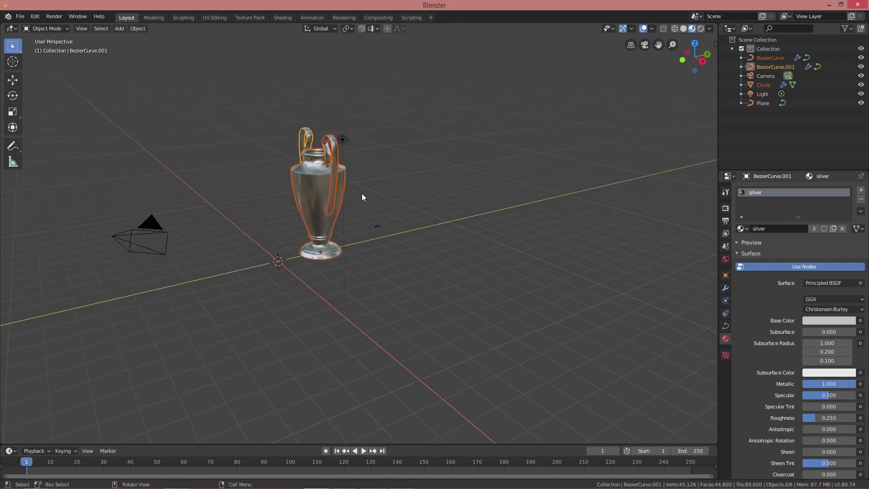
middle_drag(362, 193, 357, 194)
key(g)
key(y)
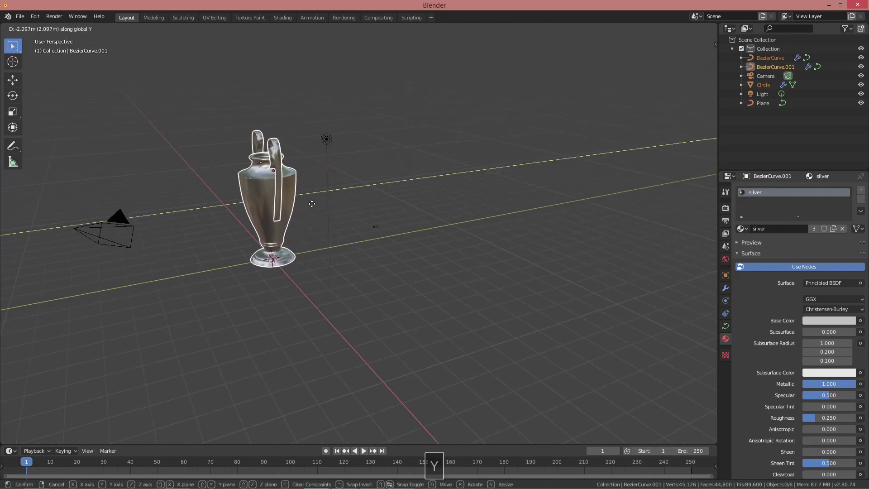
click(311, 205)
middle_drag(311, 205, 346, 205)
scroll(347, 205, up, 3)
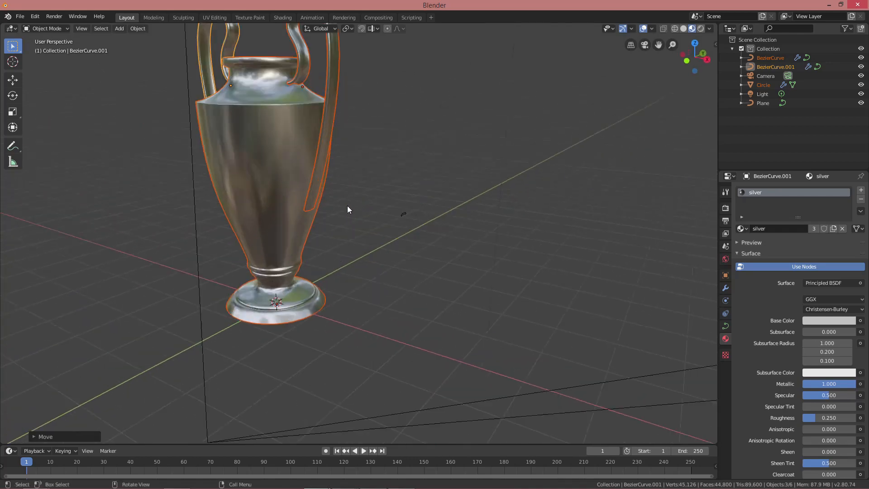
scroll(344, 218, down, 3)
shift+middle_drag(343, 270, 446, 226)
Step: Add a mesh plane at the origin and scale it up in Edit Mode into a large floor under the trophy
key(alt+a)
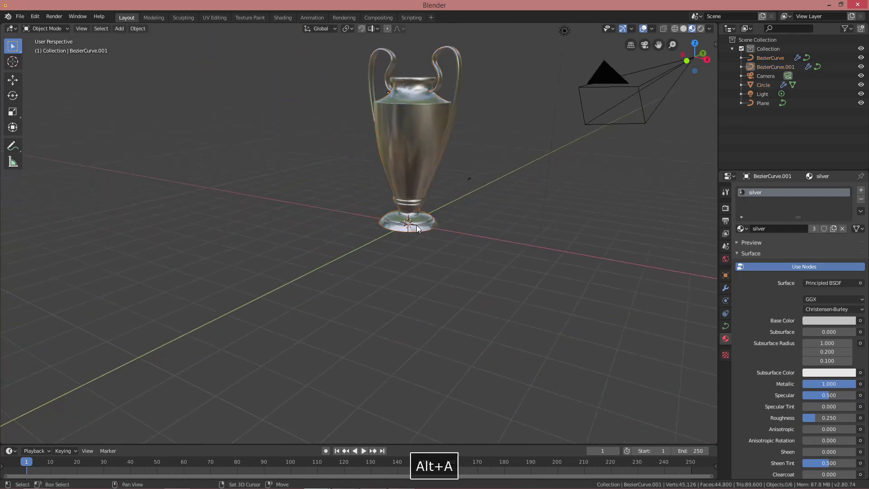
key(shift+a)
mouse_move(415, 225)
click(463, 227)
scroll(446, 237, down, 3)
key(Tab)
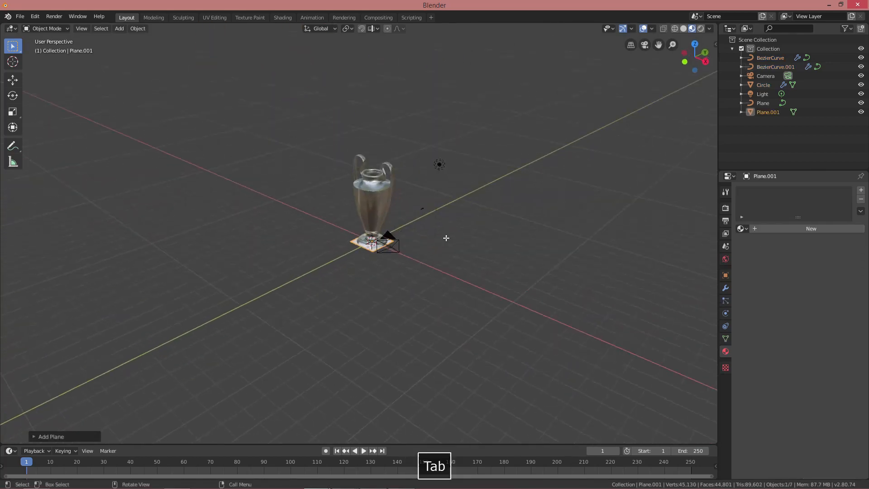
key(s)
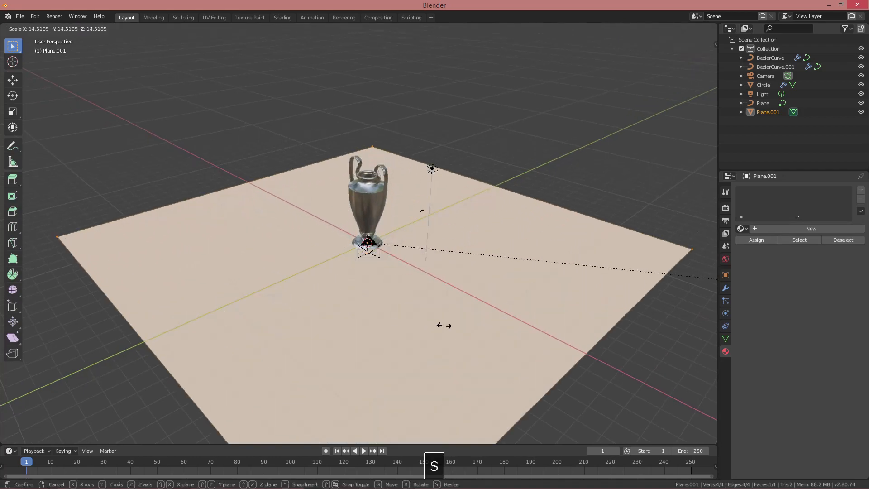
click(662, 348)
middle_drag(485, 300, 416, 266)
key(alt+a)
scroll(407, 288, up, 6)
scroll(407, 287, down, 3)
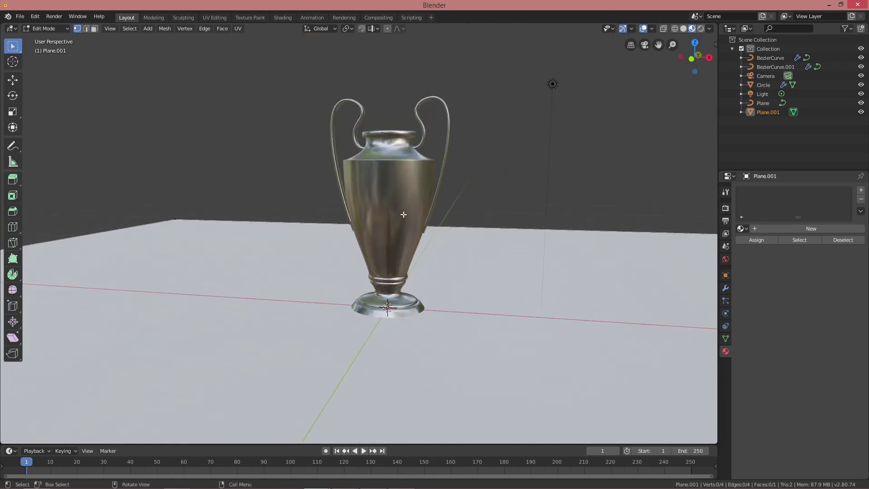
key(Tab)
Step: Split the viewport into two side-by-side views and enter Edit Mode on the vase body
click(396, 189)
middle_drag(409, 238, 404, 242)
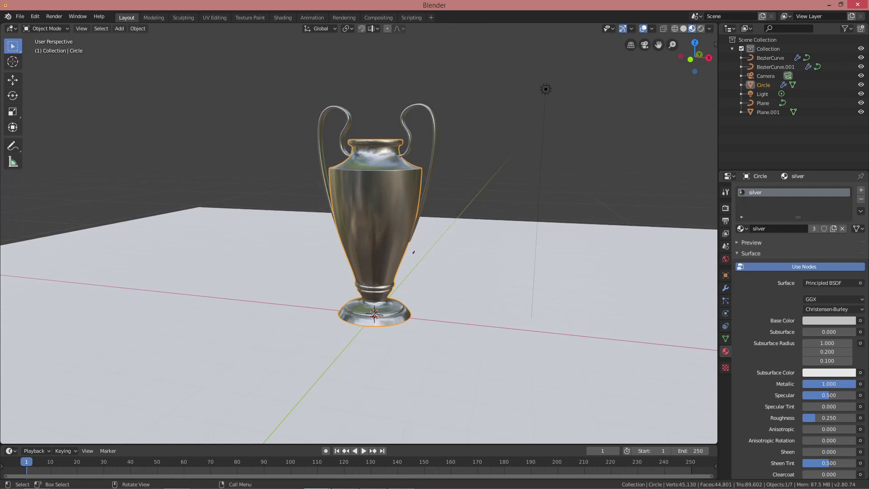
drag(715, 24, 412, 132)
scroll(368, 123, up, 2)
mouse_move(309, 133)
shift+middle_down()
mouse_move(368, 124)
mouse_move(324, 127)
shift+middle_up()
scroll(341, 126, down, 1)
key(Tab)
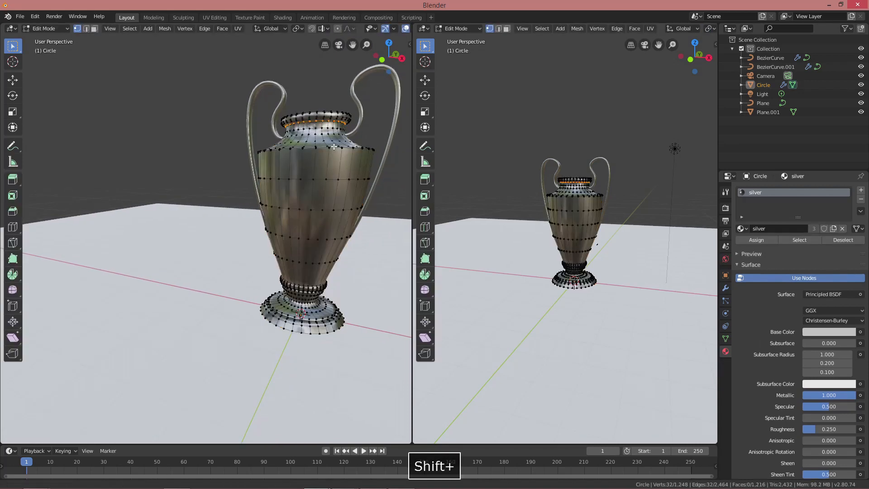
Step: In edge select mode, select the closed outline of edges around the front panel of the vase's upper body and mark it as a seam
scroll(340, 146, up, 3)
scroll(340, 147, down, 3)
shift+middle_drag(340, 146, 271, 179)
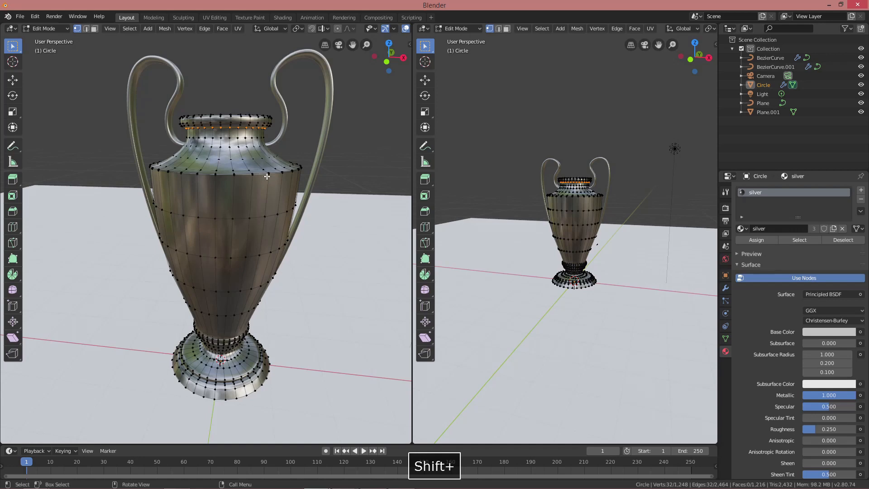
click(86, 29)
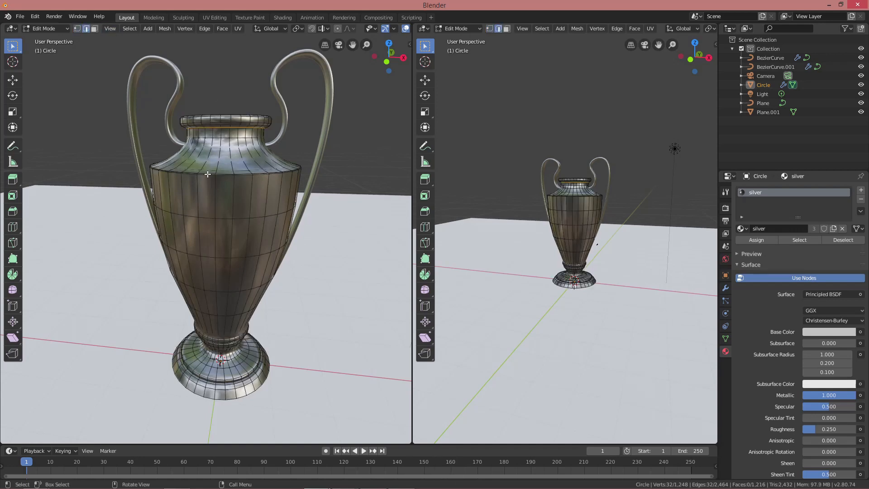
scroll(207, 174, up, 3)
shift+middle_drag(212, 171, 211, 175)
click(175, 160)
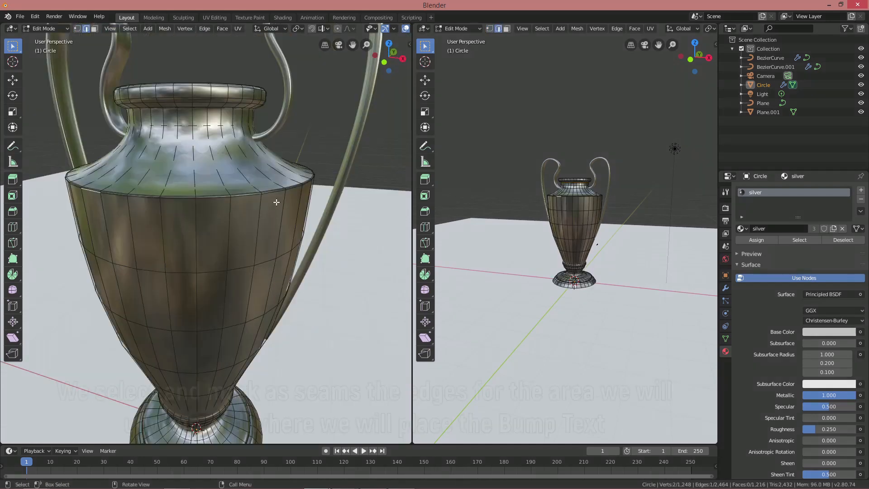
ctrl+click(277, 198)
middle_drag(277, 198, 252, 225)
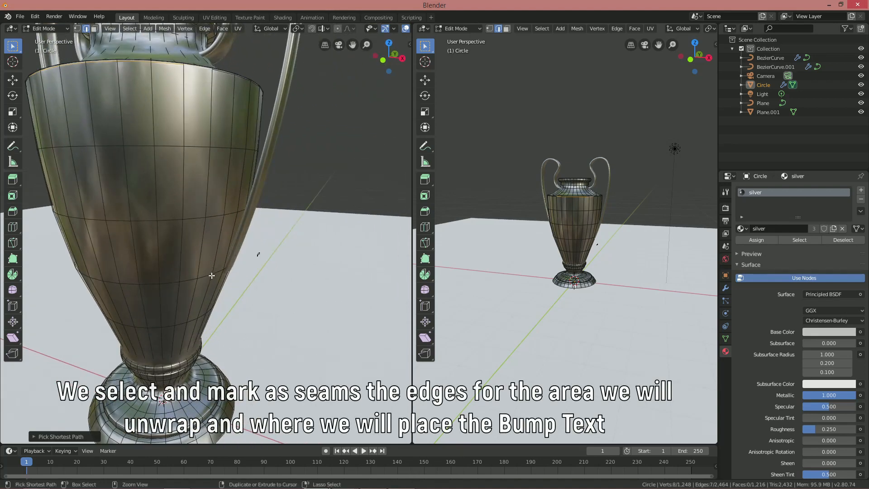
ctrl+click(192, 258)
middle_drag(192, 258, 264, 255)
ctrl+click(217, 267)
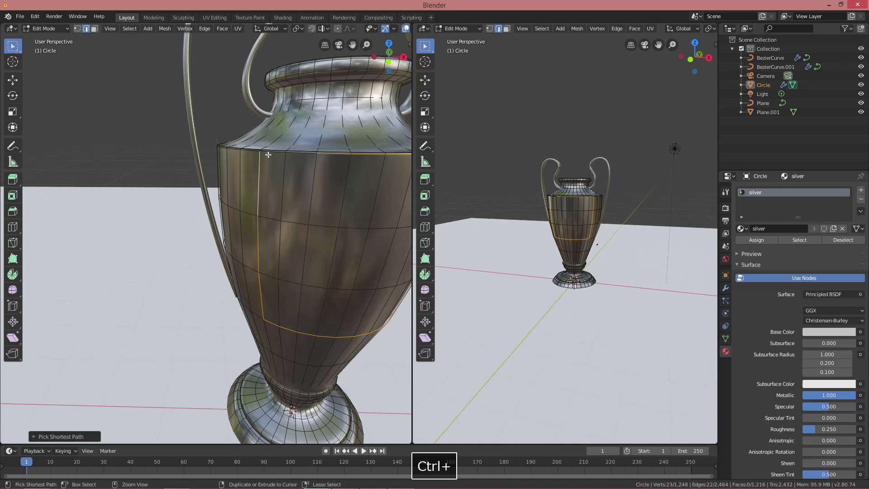
ctrl+click(285, 153)
middle_drag(298, 163, 295, 237)
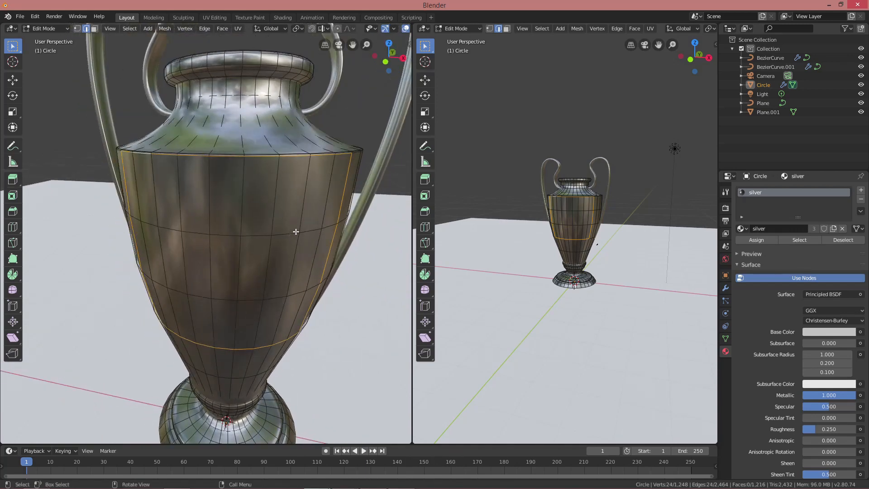
key(ctrl+e)
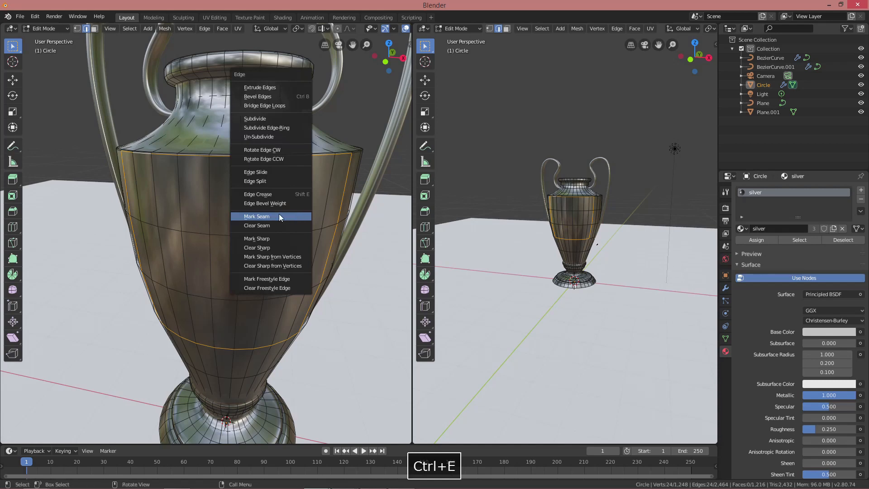
click(287, 214)
middle_drag(287, 214, 284, 207)
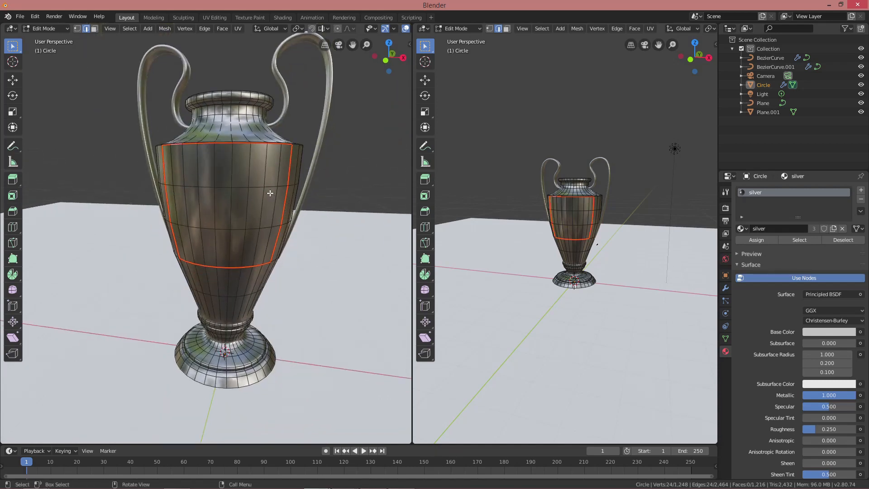
Step: Select the entire vase mesh, turn the second view into a UV Editor and unwrap the mesh
key(a)
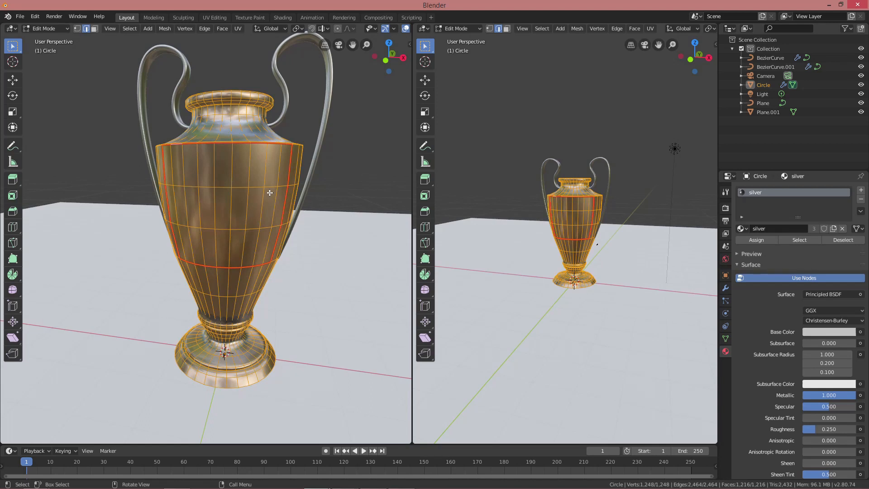
click(423, 29)
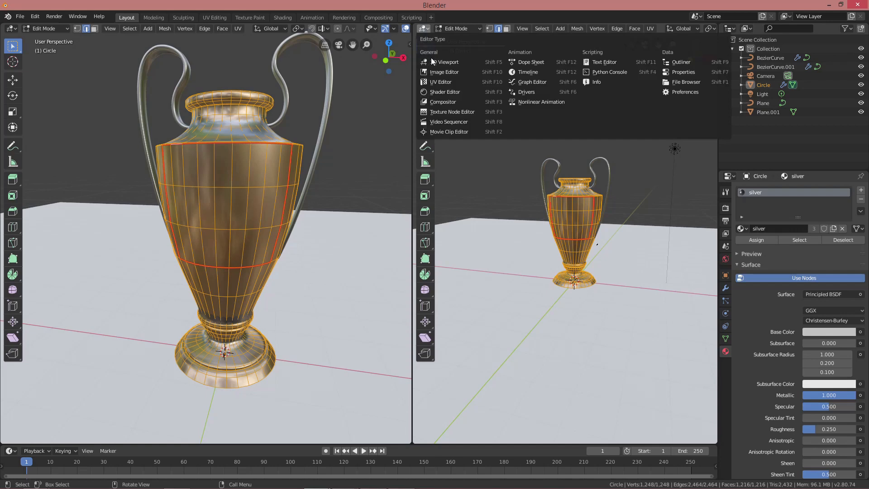
click(441, 81)
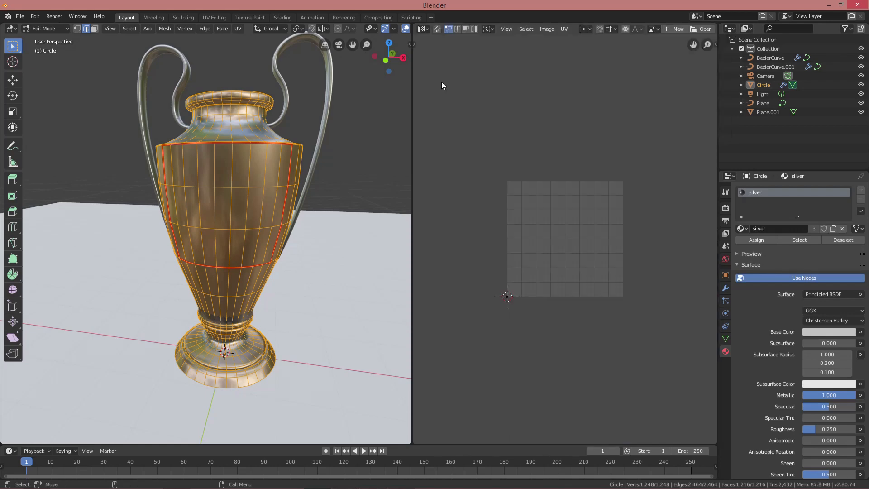
key(u)
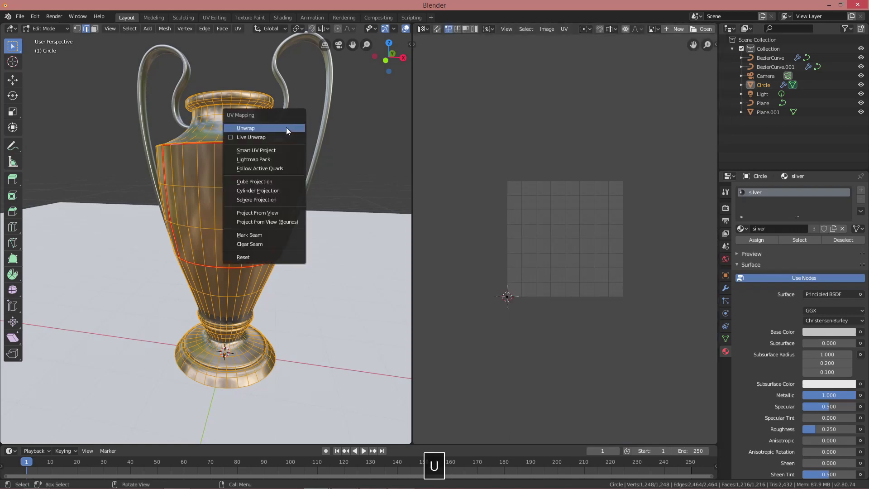
click(286, 128)
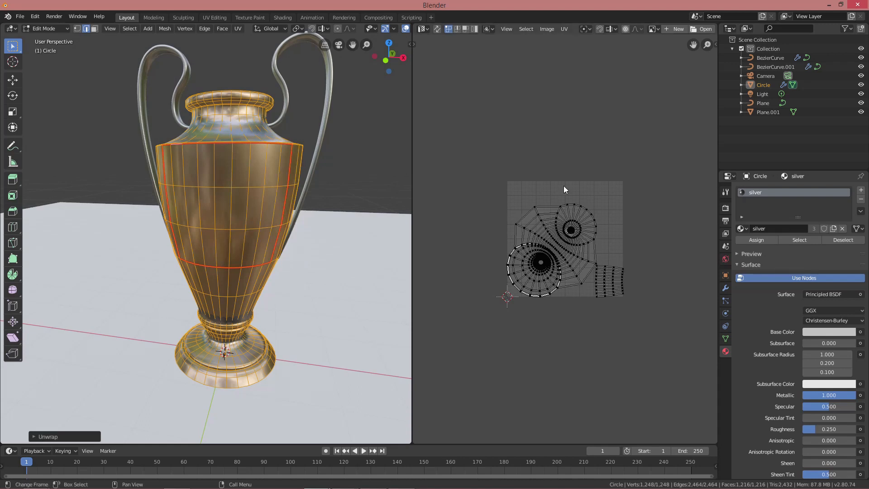
Step: Open the image cuptextbump.png behind the UV layout
click(546, 28)
click(552, 49)
click(25, 139)
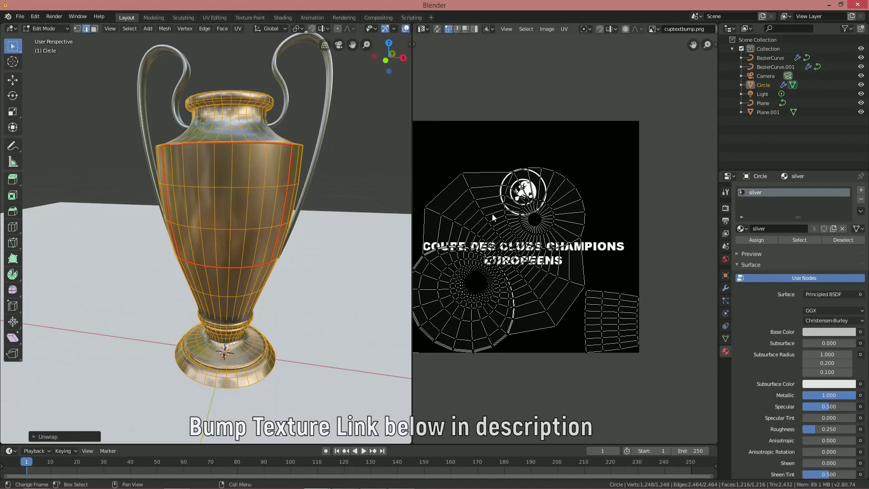
Step: Shrink the whole UV layout, move it to the image's lower-left area, and move the front-panel island away from the other islands
key(s)
click(504, 227)
key(g)
click(479, 288)
click(603, 306)
key(l)
key(g)
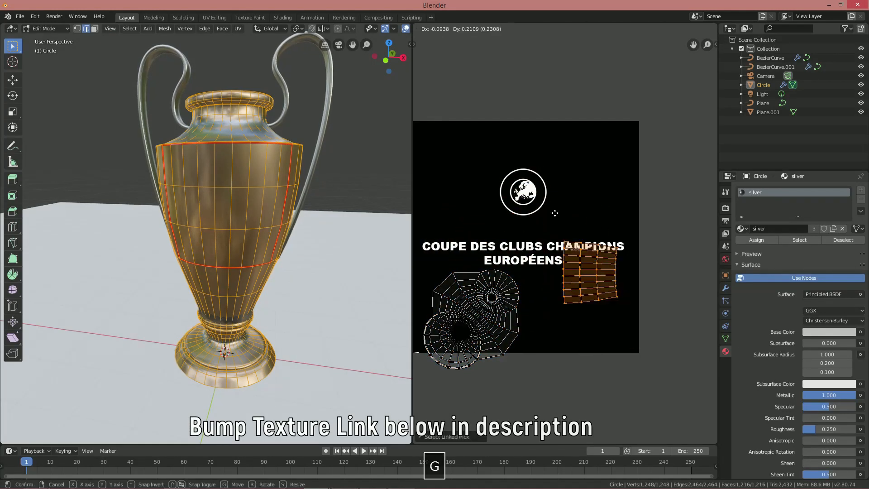
click(555, 233)
Step: Shrink the remaining vase UV islands to a small patch and move it to the empty lower-right corner of the image
scroll(555, 238, down, 1)
key(l)
key(s)
click(493, 297)
key(g)
click(609, 306)
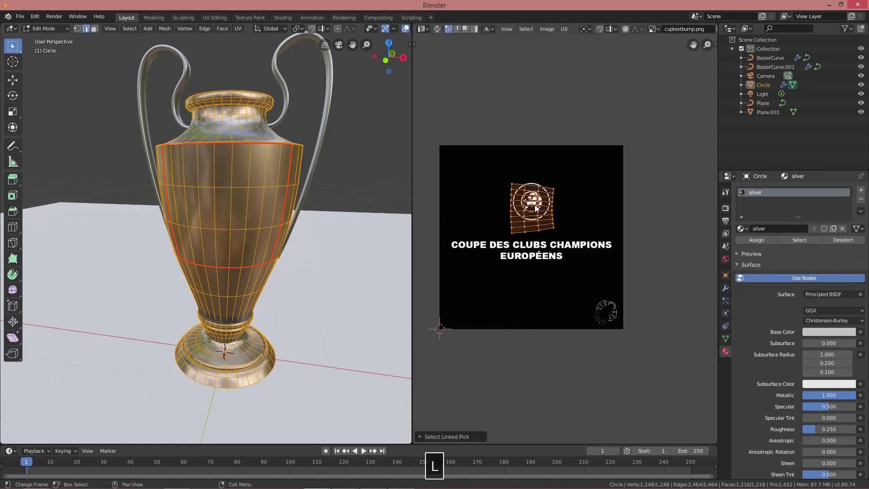
Step: Scale, rotate and move the front-panel UV island upright and centered so it covers the emblem and lettering of the image
key(s)
click(633, 171)
key(r)
click(560, 286)
key(g)
click(575, 226)
key(s)
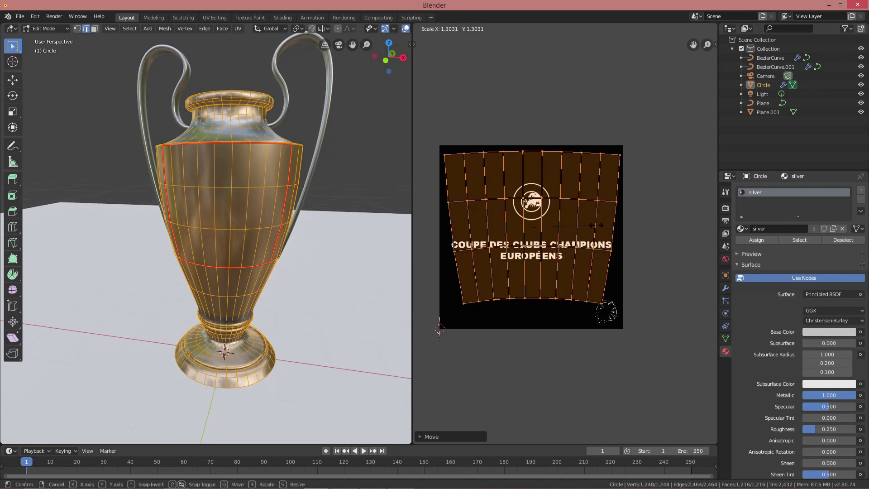
click(596, 225)
Step: Switch the UV Editor area to the Shader Editor showing the silver material's nodes
click(422, 28)
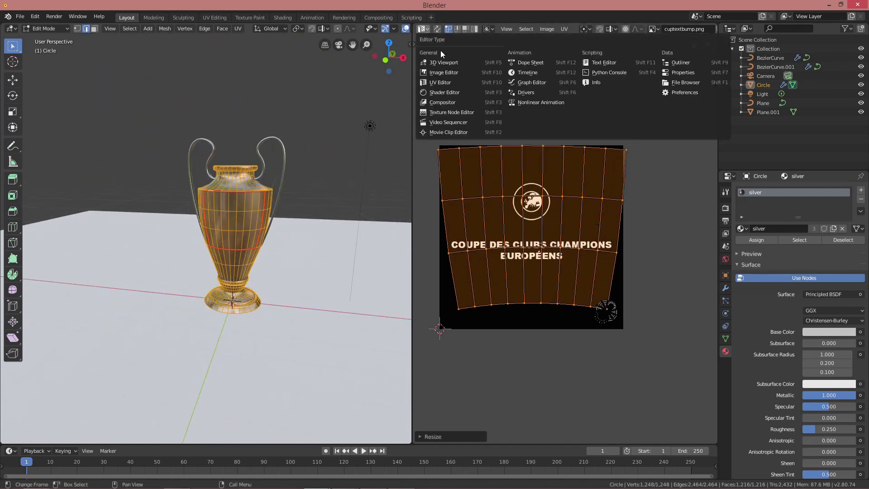
click(489, 82)
shift+middle_drag(461, 127, 501, 103)
scroll(483, 165, down, 4)
shift+middle_drag(483, 165, 520, 152)
scroll(470, 245, up, 2)
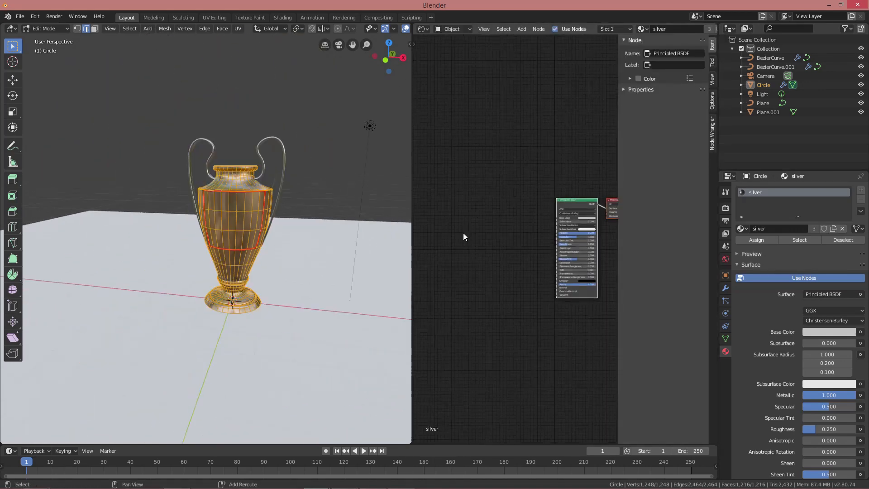
Step: Add an Image Texture node beside the Principled BSDF and connect its Color output to the shader's Normal input
key(shift+a)
mouse_move(468, 246)
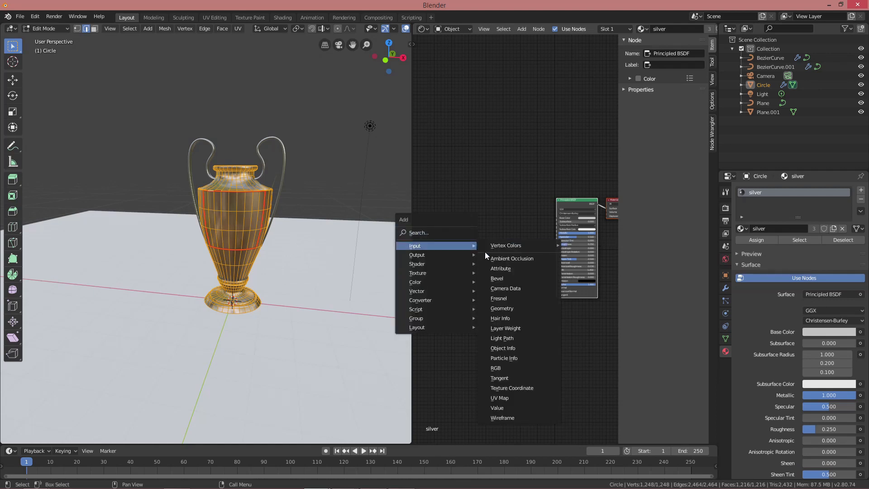
mouse_move(458, 273)
click(515, 343)
click(477, 222)
middle_drag(524, 229, 480, 248)
scroll(480, 248, up, 5)
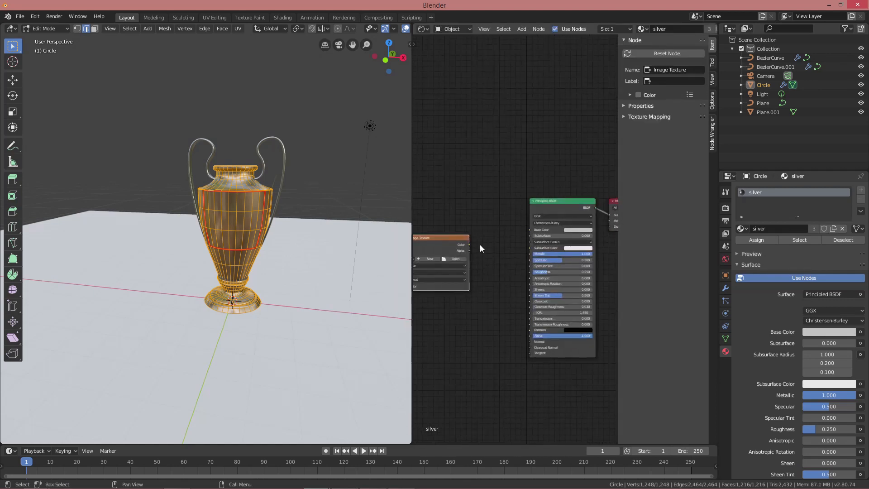
drag(525, 340, 529, 342)
middle_drag(540, 314, 553, 314)
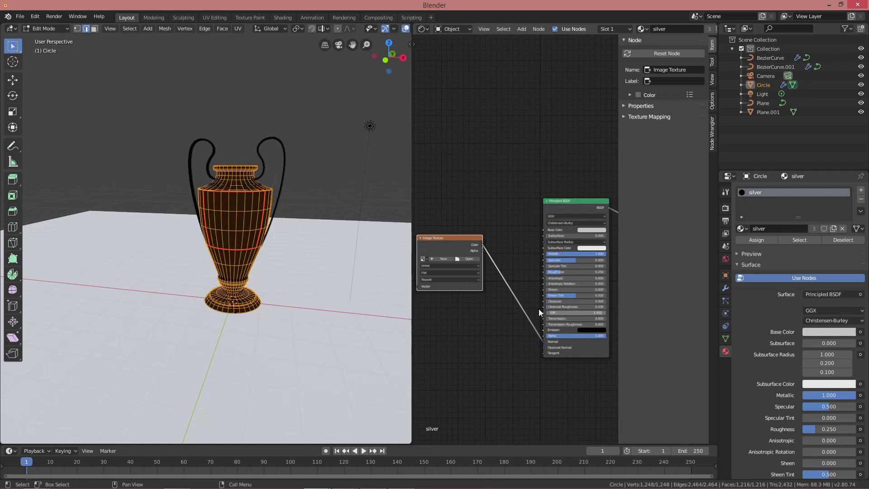
Step: Insert a Bump node into the link between the Image Texture and the Principled BSDF
key(shift+a)
mouse_move(488, 294)
click(537, 295)
click(480, 255)
Step: Load cuptextbump.png into the Image Texture node and connect its Color output to the Bump node's Height input
scroll(496, 277, up, 5)
middle_drag(442, 253, 495, 255)
click(508, 248)
click(31, 138)
double_click(133, 72)
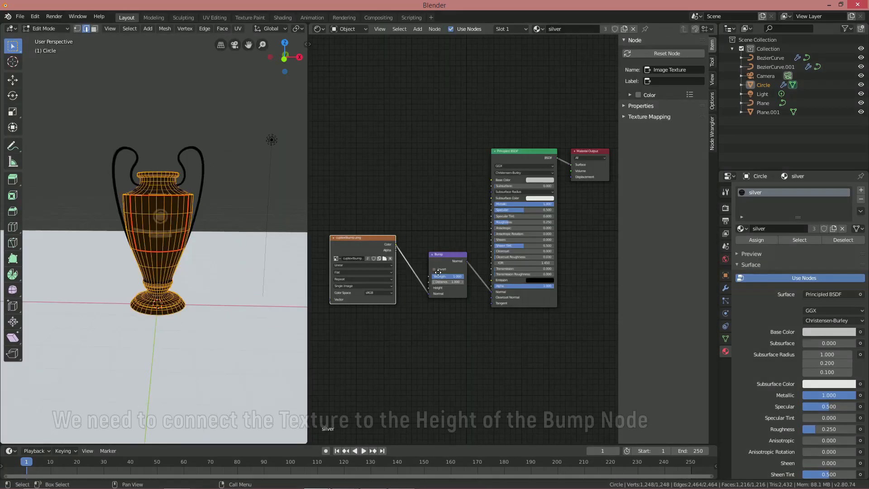
scroll(433, 256, up, 2)
drag(433, 256, 432, 250)
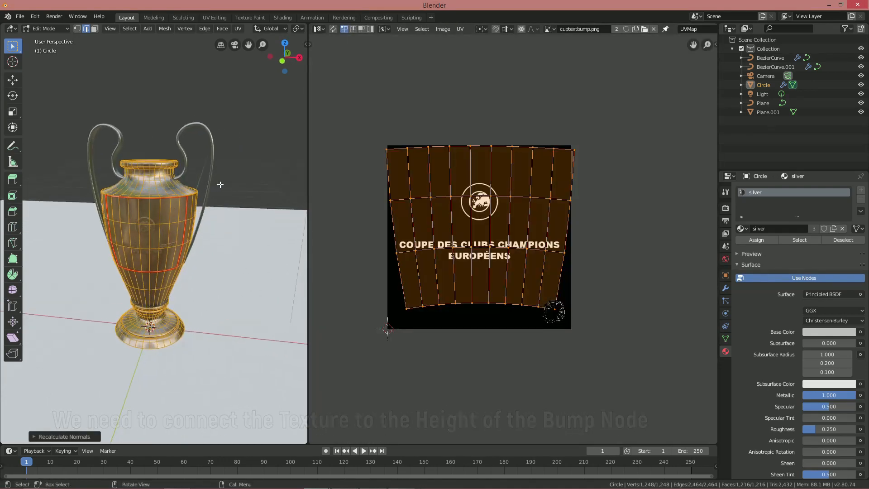
Step: Reset the UV mapping of the whole vase mesh
key(u)
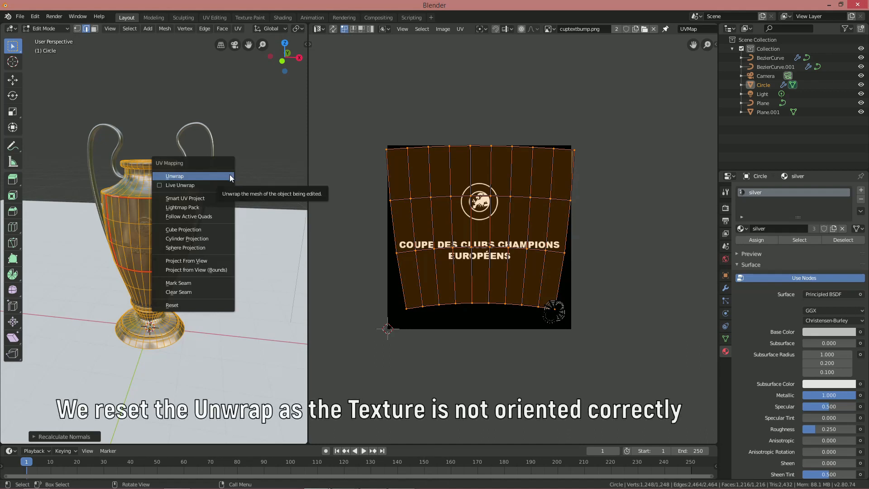
click(192, 306)
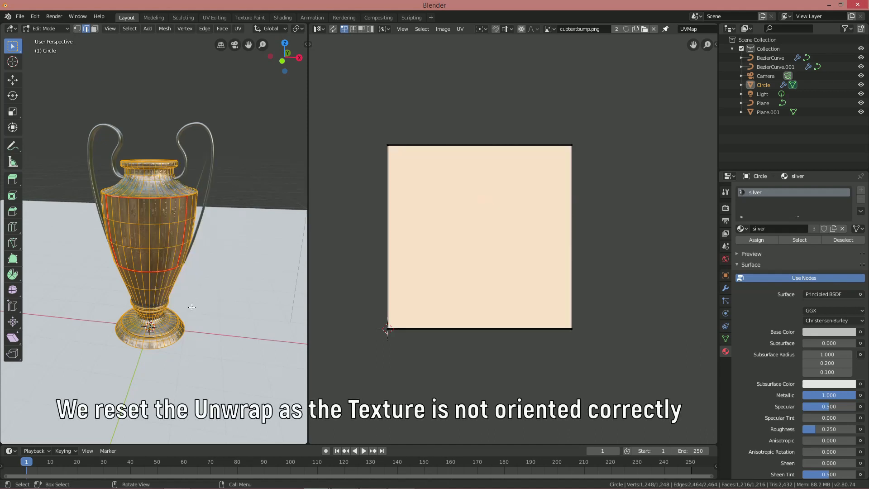
middle_drag(185, 267, 196, 263)
scroll(196, 263, up, 2)
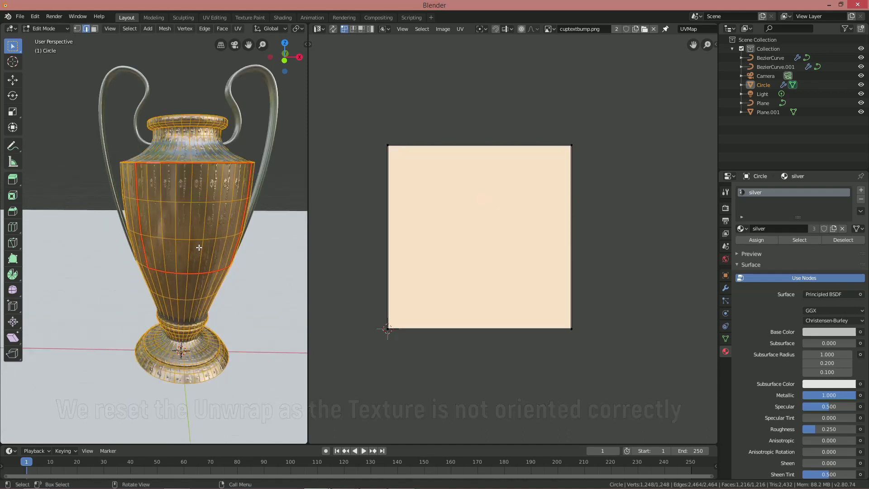
Step: Rotate the front-panel UV island by 90° and move it away from the other islands to the image's upper-right area
key(r)
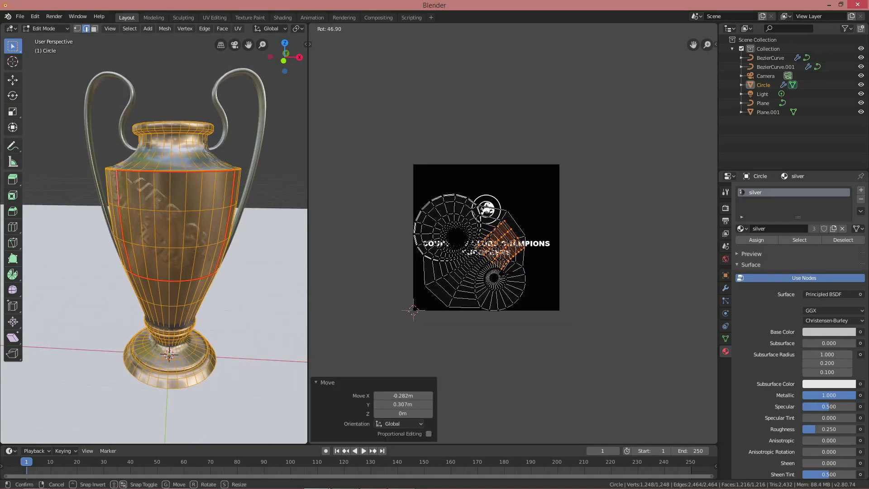
text(90)
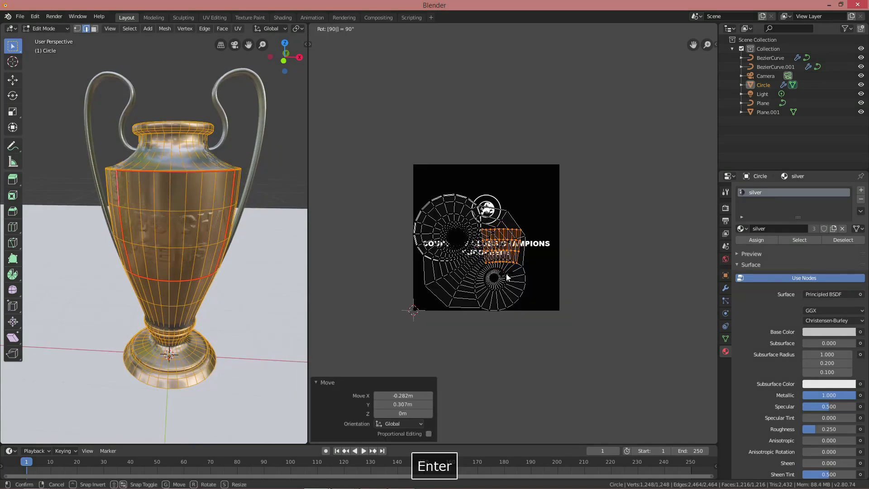
text(g)
Step: Shrink the remaining vase UV islands to a small patch and move it to the image's lower-left corner
click(455, 232)
key(l)
key(s)
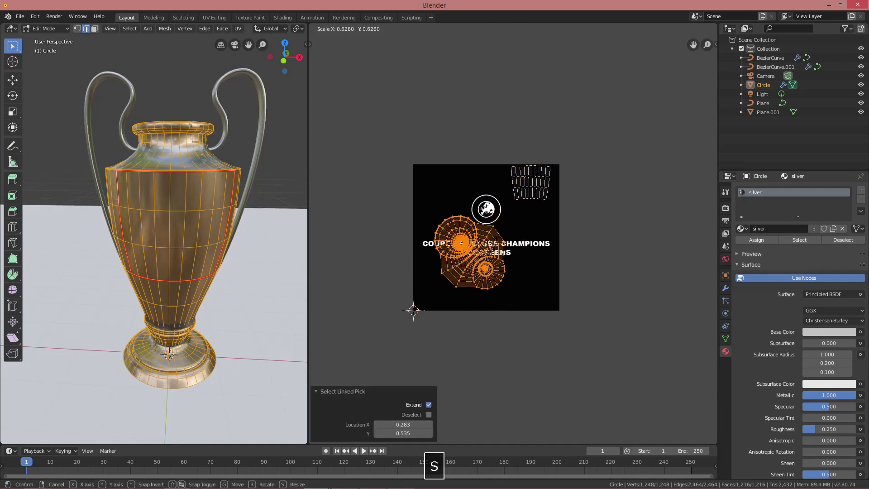
click(479, 247)
key(g)
click(439, 290)
Step: Move and enlarge the front-panel UV island until it covers the emblem and lettering, and leave mesh editing
click(528, 184)
key(l)
key(g)
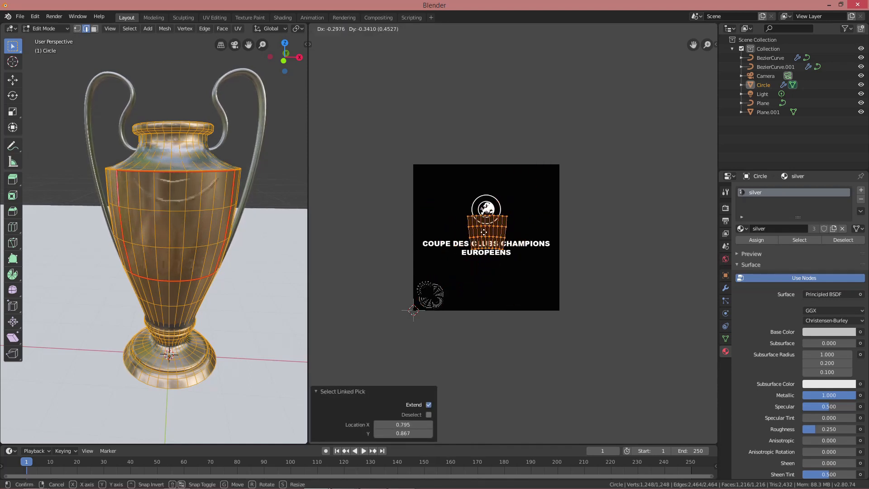
click(486, 232)
key(s)
click(559, 231)
key(g)
click(560, 227)
key(s)
click(576, 225)
mouse_move(243, 192)
middle_down()
mouse_move(219, 190)
mouse_move(235, 200)
middle_up()
key(Tab)
Step: Save the project as cltrophy.blend in the Desktop's tutorial folder and merge the UV Editor area into the 3D Viewport
scroll(239, 189, down, 5)
scroll(219, 190, up, 5)
scroll(243, 195, down, 3)
click(20, 16)
click(53, 86)
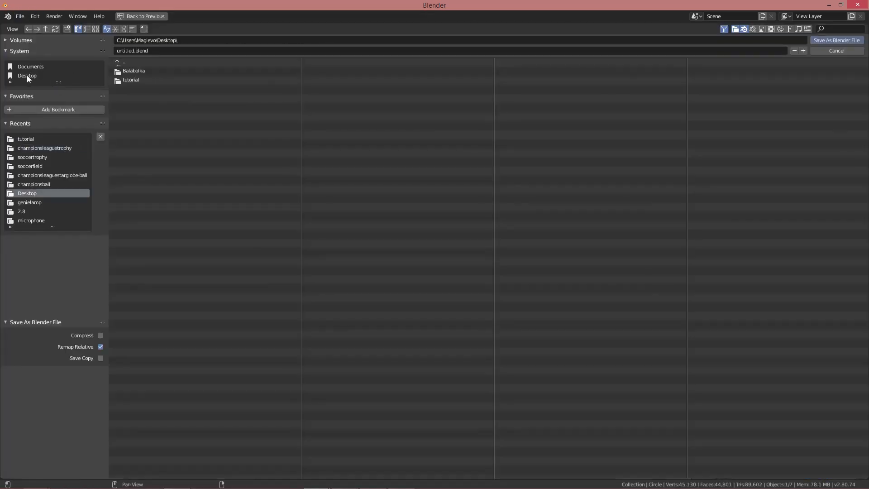
click(129, 80)
double_click(136, 51)
key(BackSpace)
text(cltrophy)
key(Return)
drag(307, 23, 362, 55)
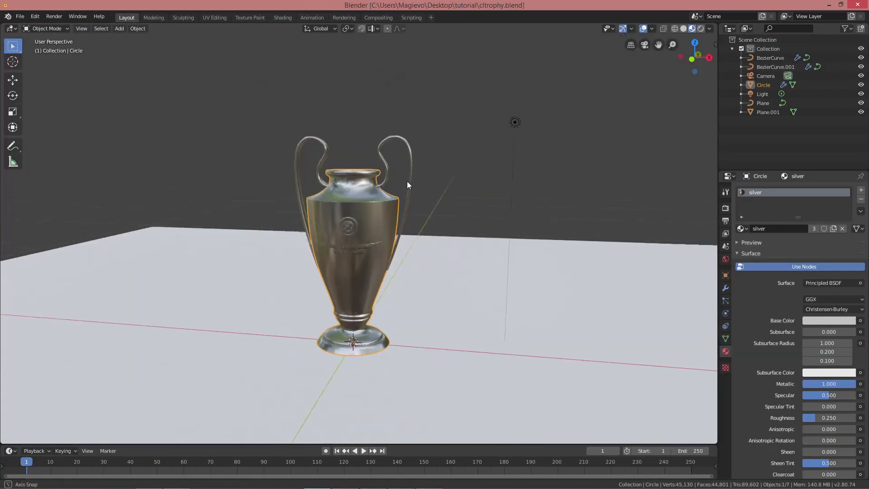
Step: Reshape the right handle in front view by moving its curve's upper control points inward and down
key(KP_1)
scroll(411, 190, up, 2)
click(424, 127)
key(Tab)
scroll(423, 128, up, 3)
shift+middle_drag(424, 128, 364, 233)
click(386, 116)
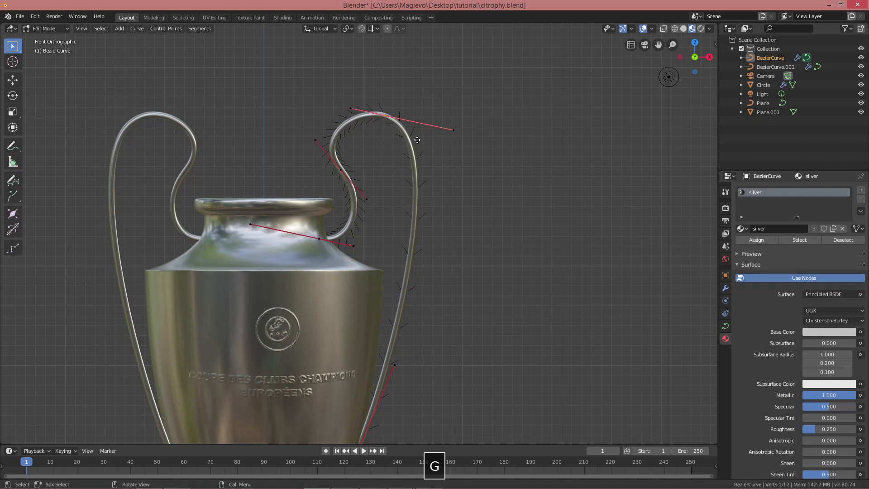
key(g)
click(354, 174)
scroll(363, 173, down, 1)
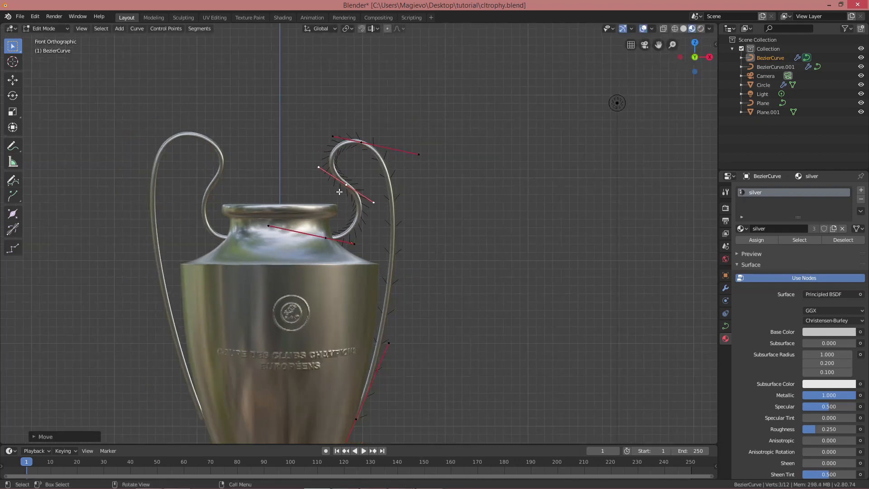
shift+middle_drag(339, 192, 376, 176)
key(Tab)
Step: Delete the old left handle
click(258, 140)
key(x)
click(325, 154)
Step: Make a linked duplicate of the right handle, rotate it 180° about Z, and place it along X at the vase's left side
click(375, 149)
key(alt+d)
key(x)
click(232, 131)
text(rz180)
key(Return)
key(g)
key(x)
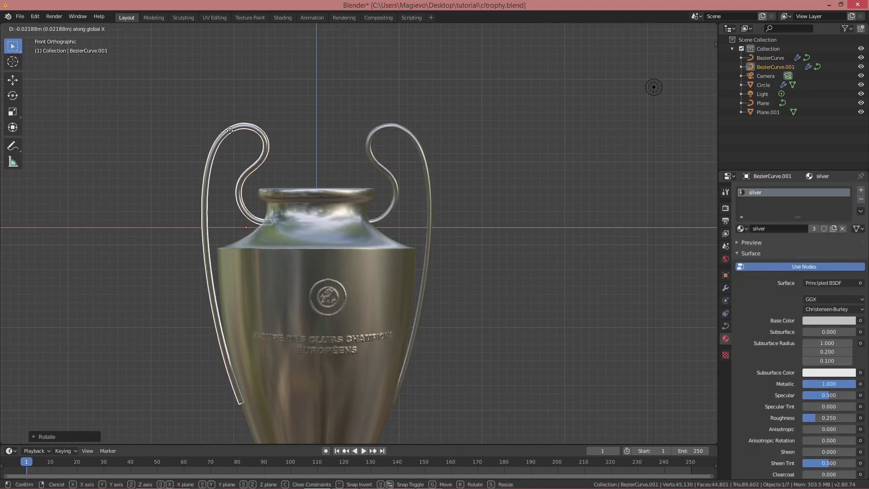
click(230, 131)
Step: Scale the vertex ring just below the vase's front panel in wireframe front view
scroll(344, 208, down, 3)
shift+middle_drag(345, 207, 358, 146)
click(360, 163)
key(Tab)
shift+middle_drag(409, 273, 408, 190)
scroll(408, 190, up, 3)
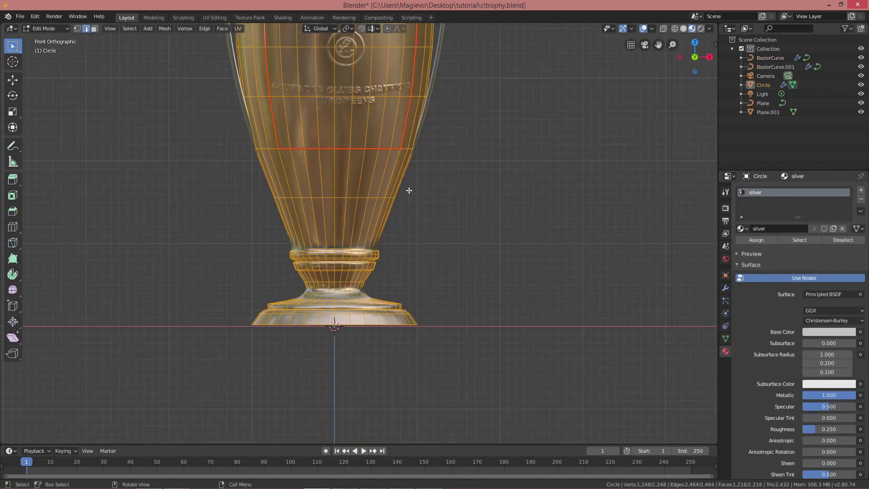
key(shift+z)
key(1)
key(alt+a)
shift+middle_drag(281, 179, 296, 233)
key(s)
click(461, 257)
scroll(441, 319, up, 2)
shift+middle_drag(441, 318, 451, 255)
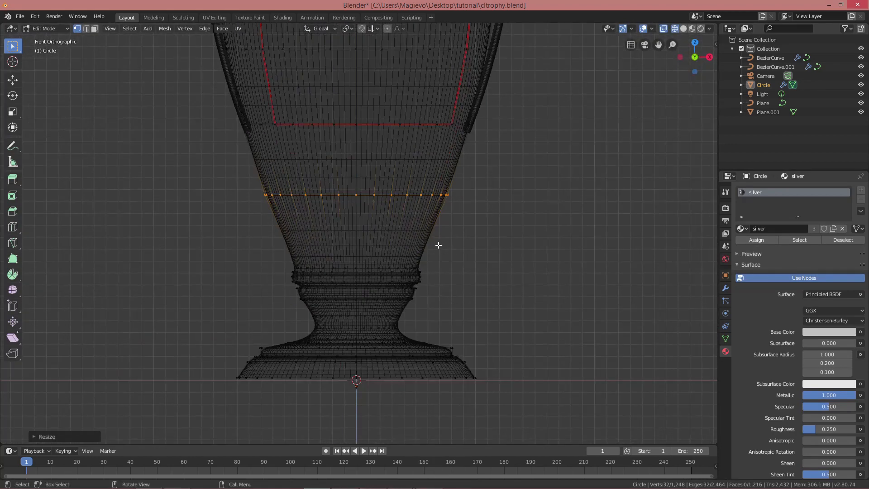
Step: Try to enlarge the vase's base with proportional editing, and undo the changes
drag(212, 338, 496, 398)
key(s)
key(o)
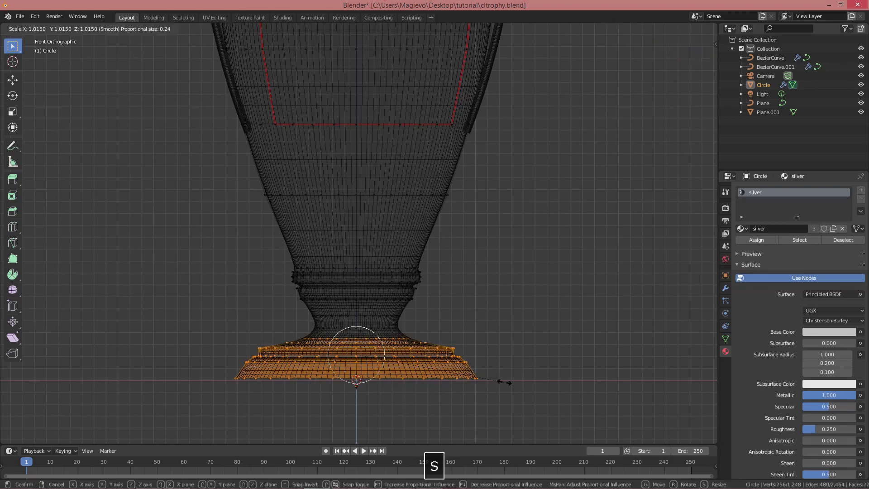
scroll(520, 385, down, 3)
click(520, 384)
scroll(511, 361, down, 4)
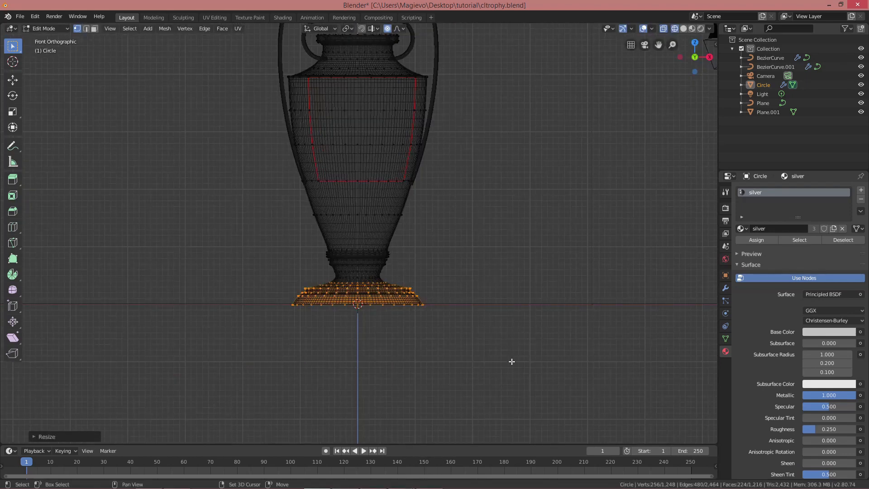
key(ctrl+z)
scroll(511, 361, up, 1)
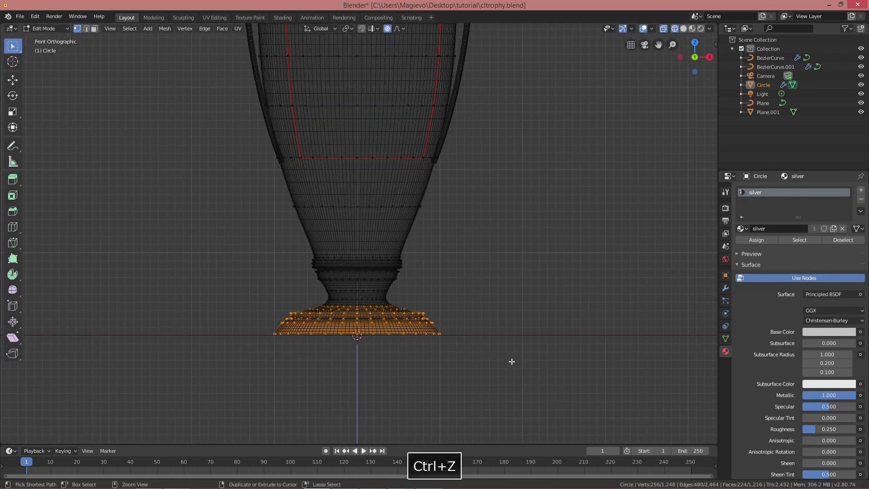
key(ctrl+z)
Step: Leave mesh editing and examine the whole trophy's proportions in shaded perspective view
shift+middle_drag(499, 322, 503, 397)
scroll(502, 396, down, 1)
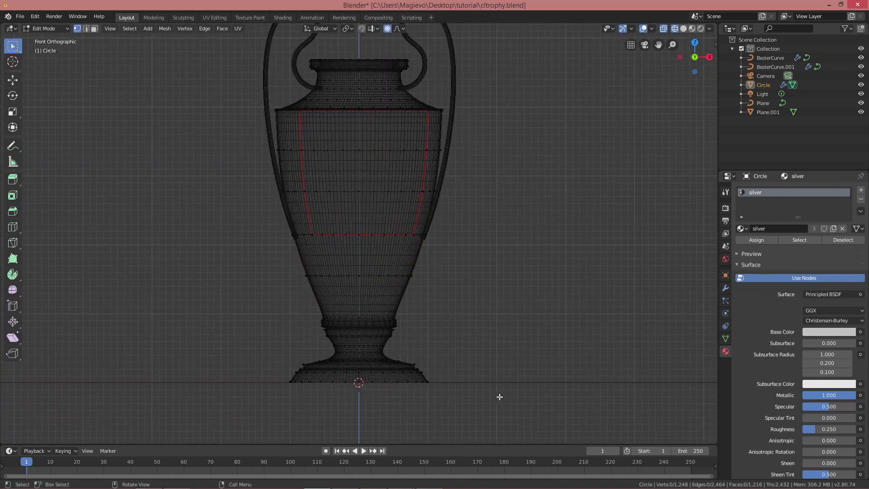
scroll(488, 383, down, 3)
key(Tab)
key(shift+z)
middle_drag(488, 383, 457, 327)
key(alt+a)
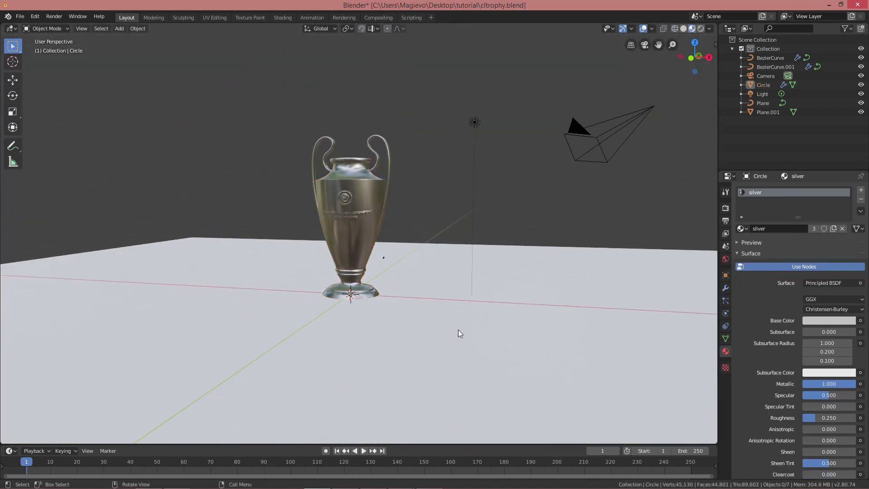
Step: Move the vase's collar, stem and base vertices upward along Z with proportional editing to shorten the lower body
click(452, 293)
key(1)
scroll(398, 217, up, 5)
key(Tab)
key(Tab)
click(412, 209)
key(Tab)
shift+middle_drag(465, 241, 438, 209)
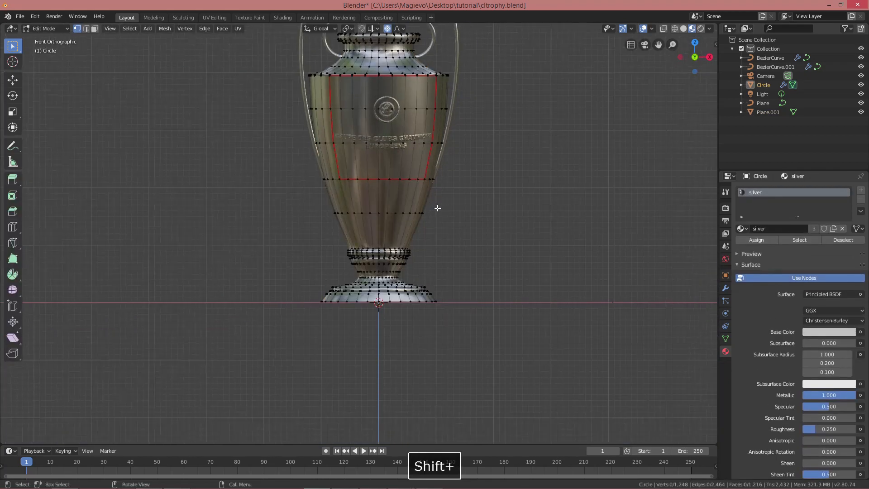
scroll(437, 210, up, 2)
key(shift+z)
drag(249, 243, 546, 348)
key(g)
key(z)
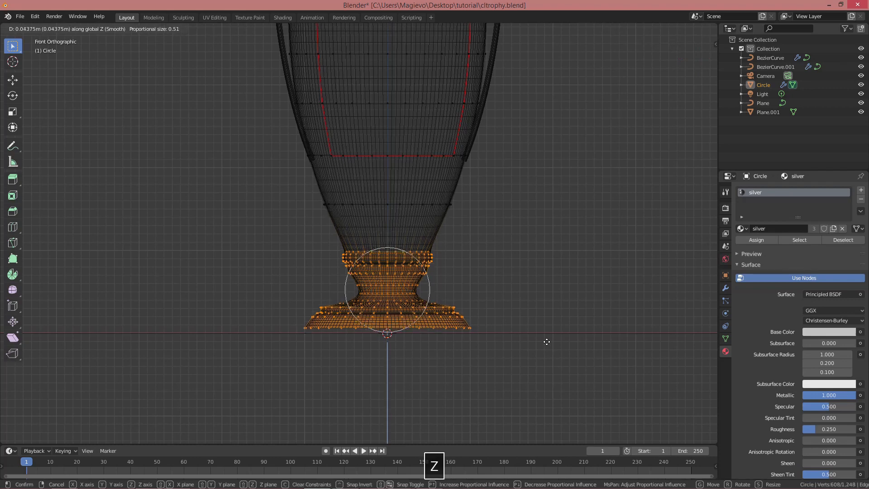
click(531, 324)
Step: Slide the vertex ring just below the front panel slightly upward and scale it to smooth the vase's lower profile
drag(291, 191, 520, 217)
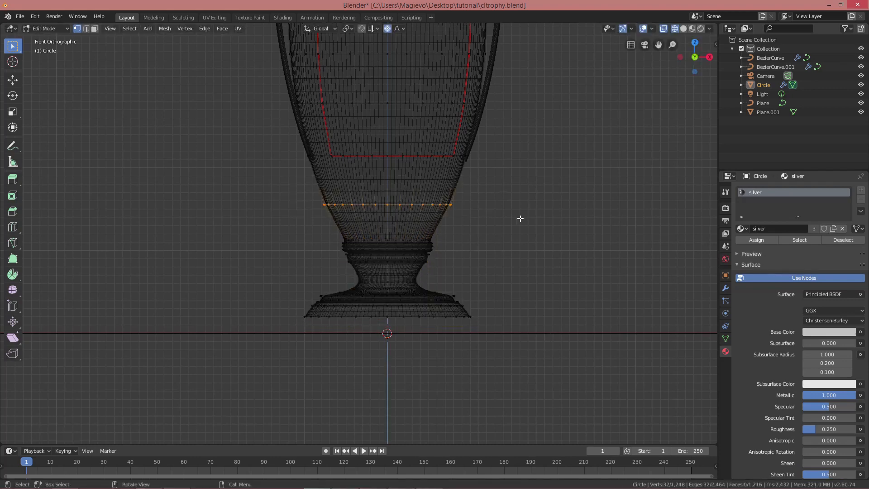
key(g)
key(g)
click(519, 207)
key(s)
click(535, 205)
key(s)
click(533, 204)
Step: Exit mesh editing, return to shaded display, and examine the revised trophy from an angle
scroll(530, 208, down, 2)
mouse_move(497, 235)
shift+middle_down()
mouse_move(493, 295)
mouse_move(465, 272)
mouse_move(503, 273)
mouse_move(499, 286)
mouse_move(468, 294)
shift+middle_up()
key(Tab)
key(shift+z)
scroll(503, 273, down, 4)
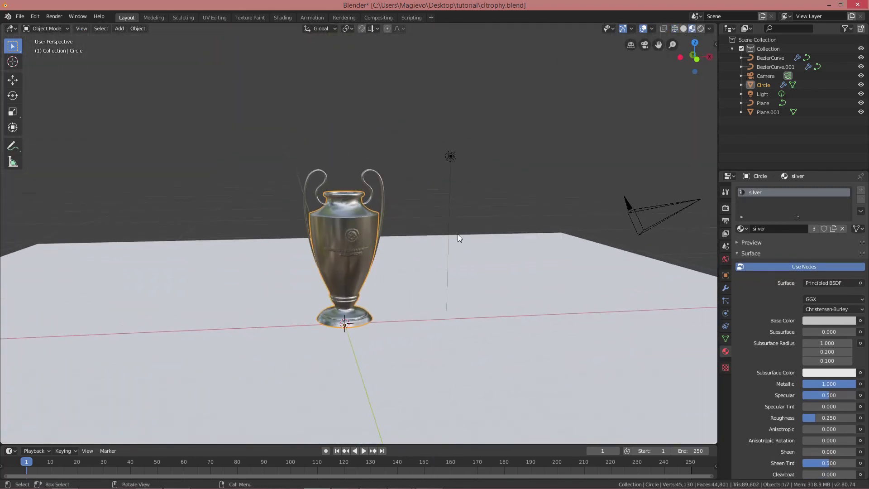
key(alt+a)
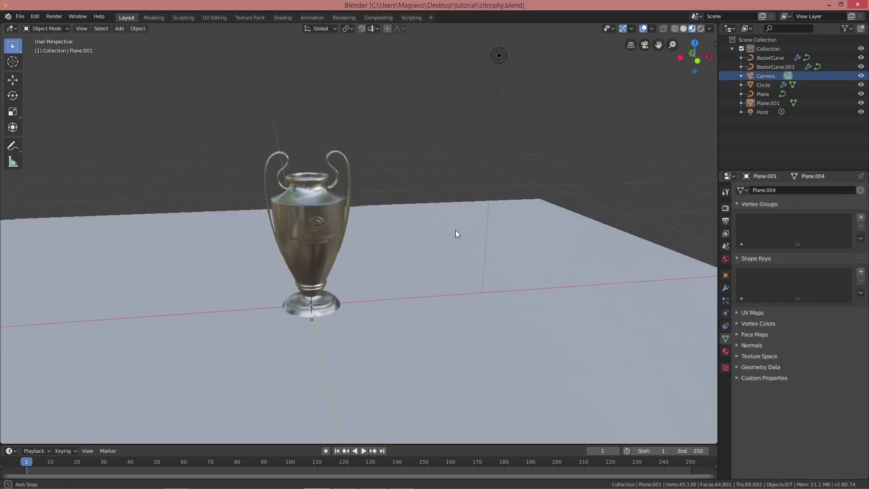
Step: Extrude the floor plane's back edge upward along Z into a tall backdrop wall
middle_drag(456, 235, 437, 250)
key(Tab)
key(2)
click(517, 220)
middle_drag(574, 258, 556, 258)
scroll(557, 258, down, 2)
key(e)
key(z)
click(639, 376)
middle_drag(491, 349, 522, 350)
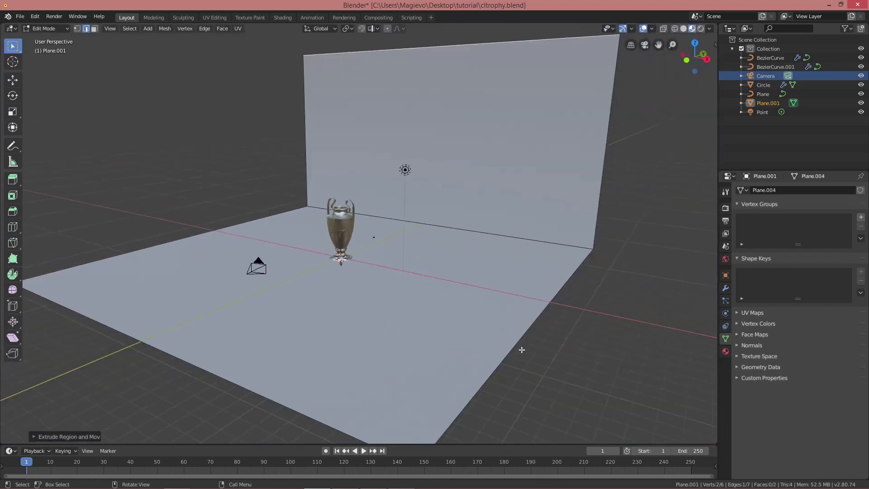
Step: Widen the whole floor and backdrop mesh along the X axis
key(a)
key(s)
key(x)
click(183, 318)
Step: Bevel the edge between floor and backdrop wall with 4 segments, leave mesh editing and shade the backdrop smooth
key(ctrl+b)
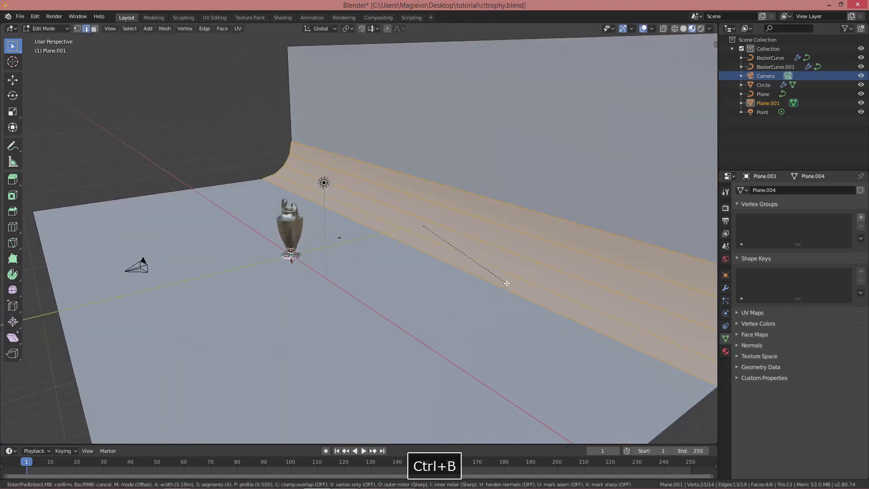
click(444, 258)
key(Tab)
click(137, 28)
click(170, 210)
Step: Add a plane mesh, raise it above the trophy along Z and rotate it 90° about the Y axis
middle_drag(254, 222, 357, 197)
key(shift+a)
mouse_move(345, 194)
click(375, 194)
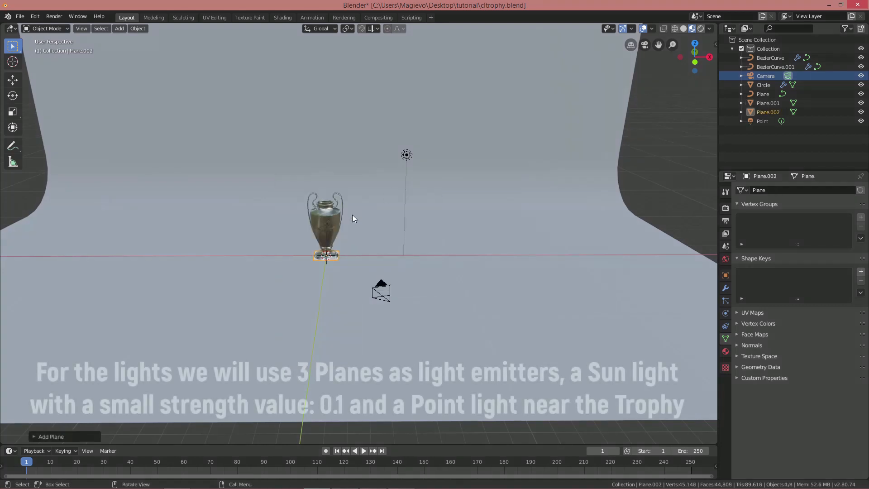
key(g)
key(z)
click(350, 135)
text(ry90)
key(Return)
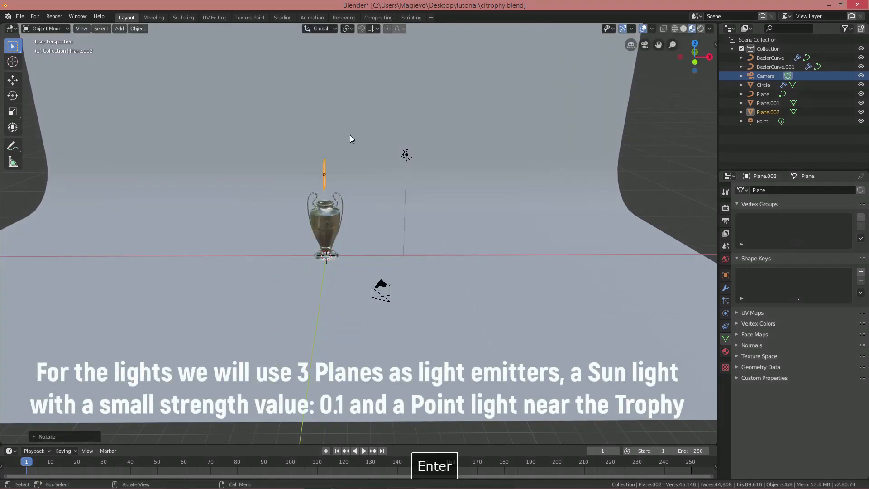
Step: Move the upright plane along X to the trophy's left side and stretch its mesh along Y into a long panel
key(g)
key(x)
click(360, 192)
middle_drag(360, 192, 331, 200)
key(Tab)
key(s)
key(y)
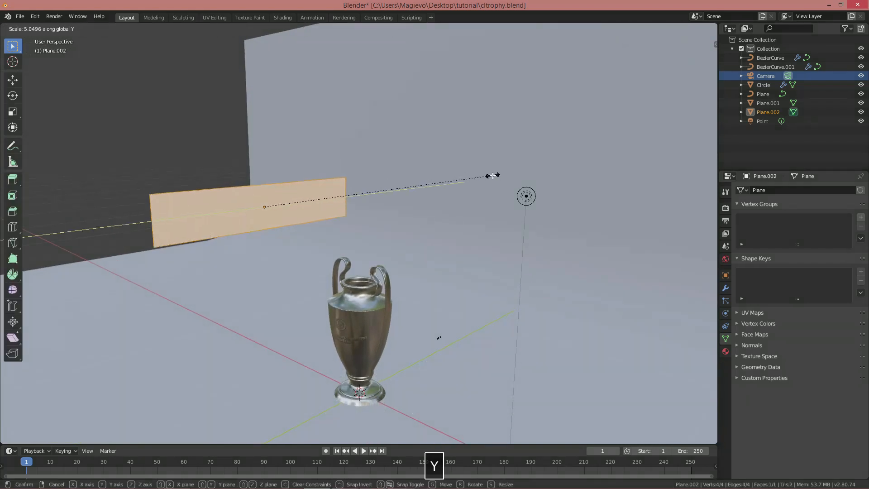
Step: Add two loop cuts across the panel and pull them away from the trophy to bend it into a curve
click(252, 194)
middle_drag(263, 197, 319, 215)
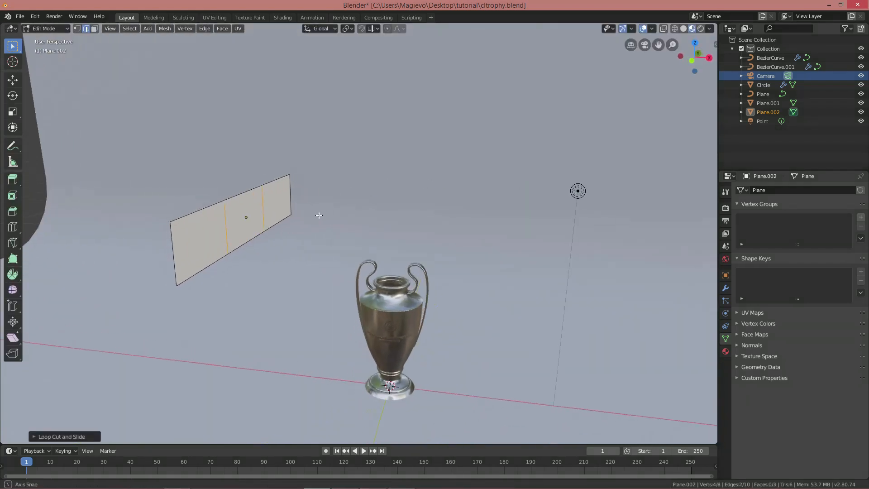
key(g)
click(254, 222)
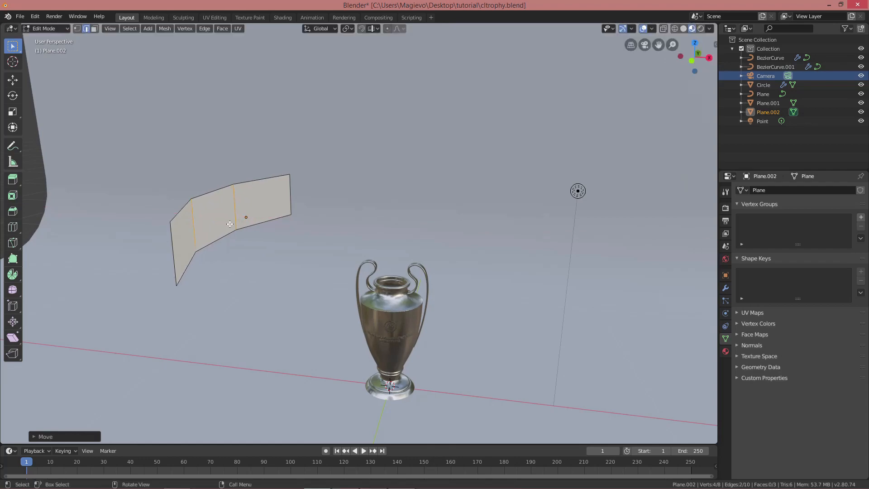
Step: Leave mesh editing and lower the curved panel along Z to about the trophy's upper height
middle_drag(253, 222, 276, 228)
key(Tab)
key(g)
key(z)
click(277, 270)
Step: Give the curved panel a new material with an Emission surface and a strength of 5
click(726, 351)
click(781, 221)
click(823, 258)
click(758, 77)
click(822, 285)
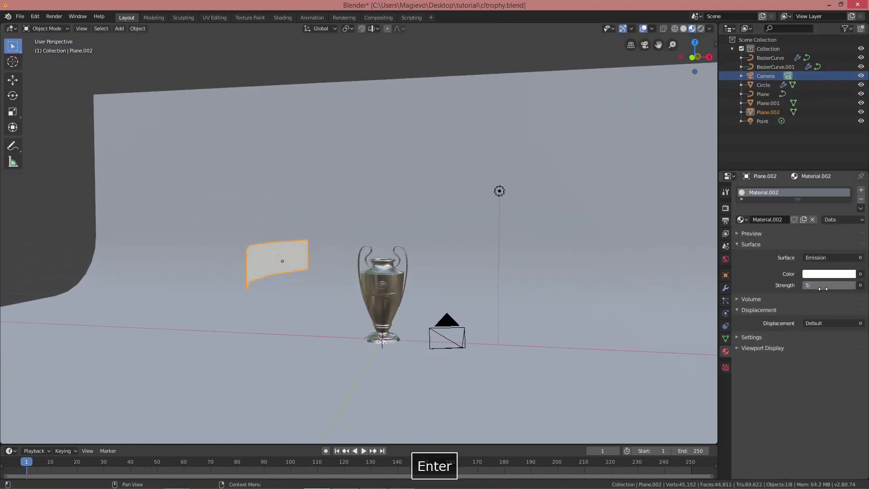
Step: Preview the scene in rendered shading and move the emissive panel along X farther from the trophy
click(700, 28)
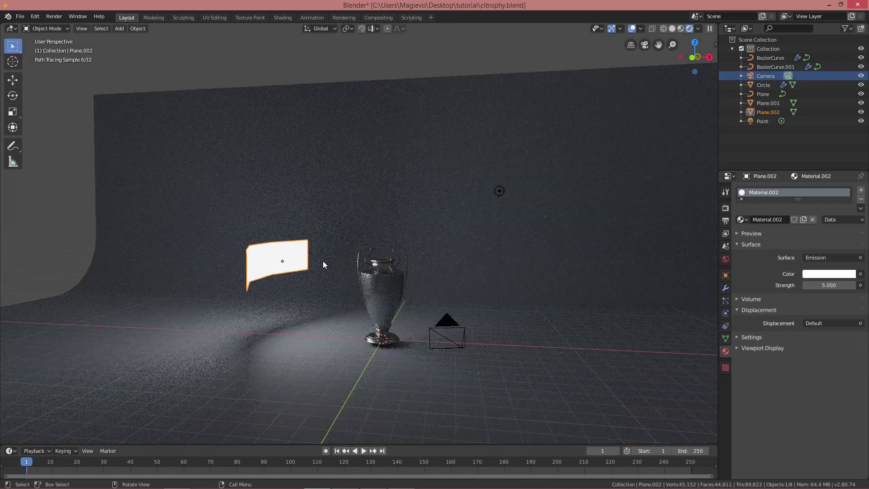
key(g)
key(x)
click(282, 266)
Step: Adjust the backdrop's position against the trophy's base in the front view and return to rendered shading
click(321, 338)
key(KP_1)
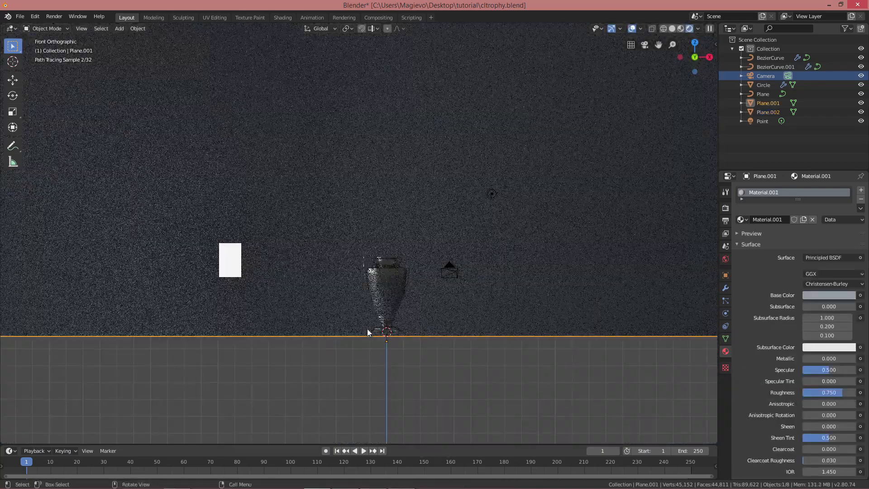
click(680, 29)
key(shift+z)
scroll(476, 259, up, 3)
mouse_move(476, 259)
middle_down()
mouse_move(435, 280)
mouse_move(417, 250)
middle_up()
key(shift+z)
click(701, 28)
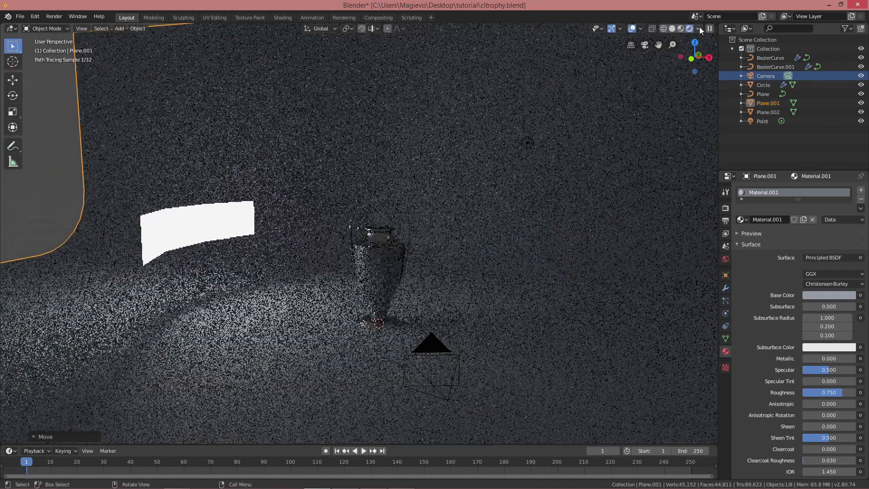
Step: Move the emissive panel farther out along X and set its height beside the trophy
click(217, 229)
key(g)
key(z)
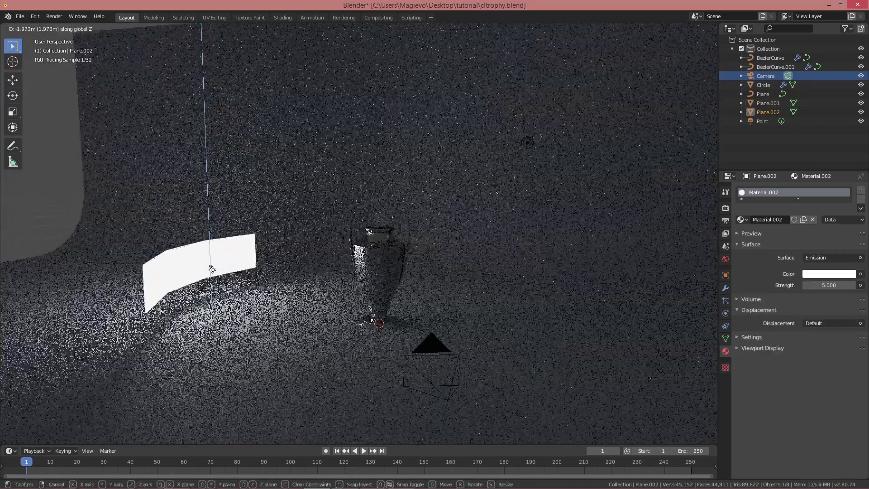
key(x)
click(163, 274)
key(g)
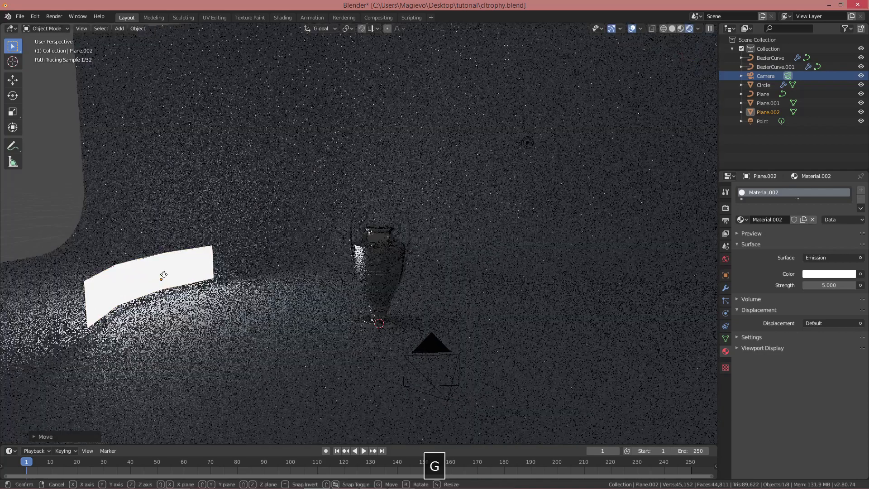
click(160, 218)
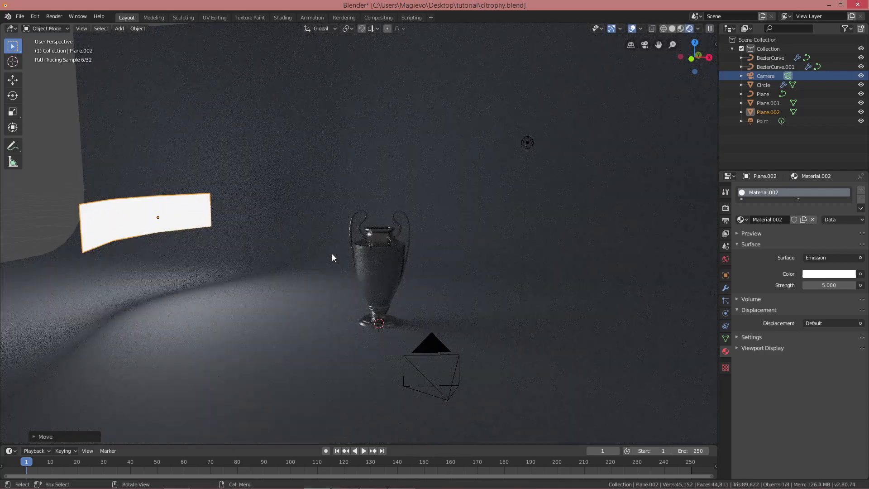
Step: Duplicate the emissive panel along X to the trophy's opposite side and rotate the copy 180° about Z
click(682, 30)
key(shift+d)
key(x)
click(117, 252)
text(rz180)
key(Return)
Step: Duplicate the second light panel along X and place the copy in front of the trophy from the top view
middle_drag(467, 286, 430, 258)
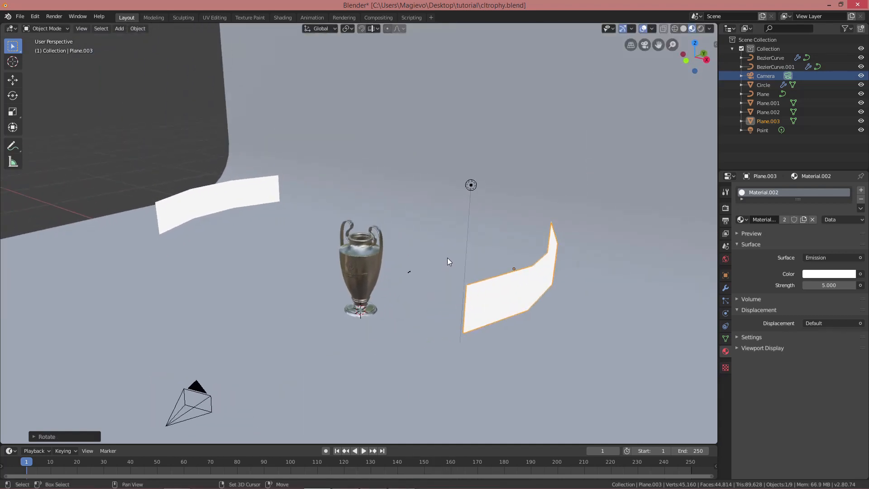
key(shift+d)
key(x)
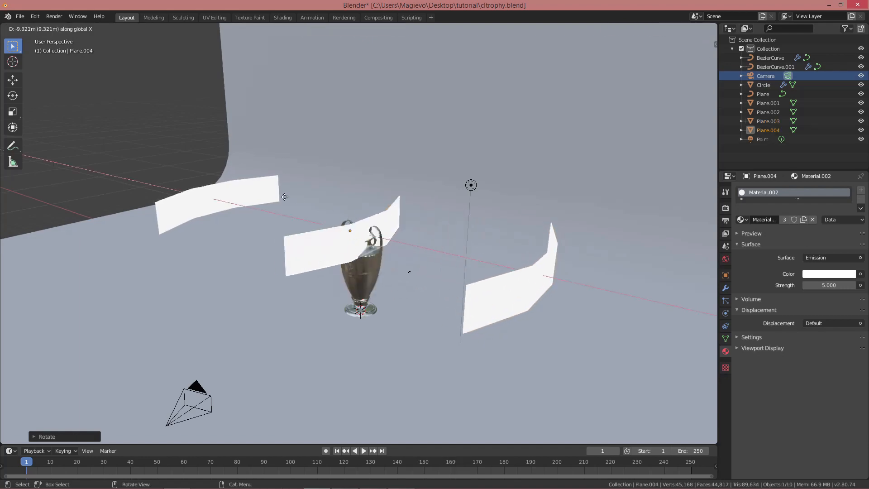
click(284, 200)
key(KP_7)
key(g)
click(336, 314)
Step: Rotate the third light panel in the wireframe top view so it angles toward the trophy
scroll(376, 274, down, 5)
key(shift+z)
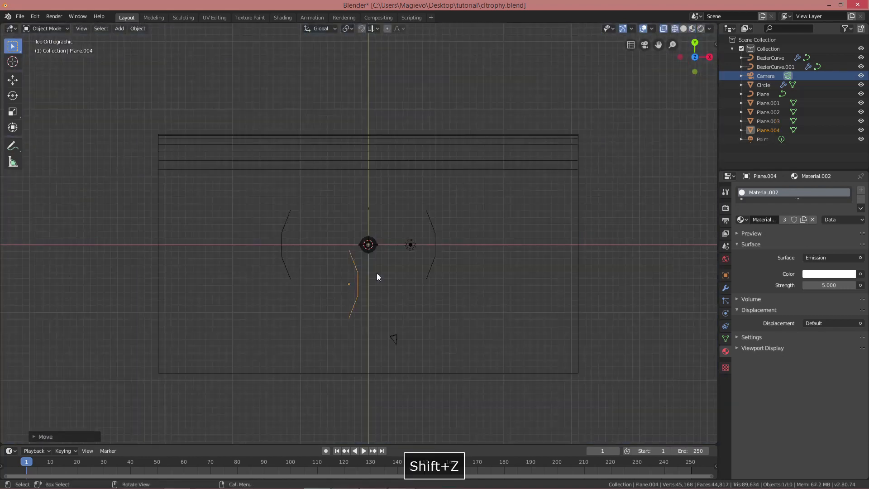
key(r)
click(339, 379)
Step: Delete two faces of the third light panel, keeping a single small face, and preview it in rendered shading
scroll(339, 376, up, 4)
shift+middle_drag(373, 337, 287, 178)
key(Tab)
click(94, 28)
click(375, 212)
shift+click(309, 242)
key(x)
click(339, 239)
mouse_move(362, 200)
middle_down()
mouse_move(443, 229)
mouse_move(480, 169)
mouse_move(561, 190)
mouse_move(573, 204)
middle_up()
key(Tab)
key(shift+z)
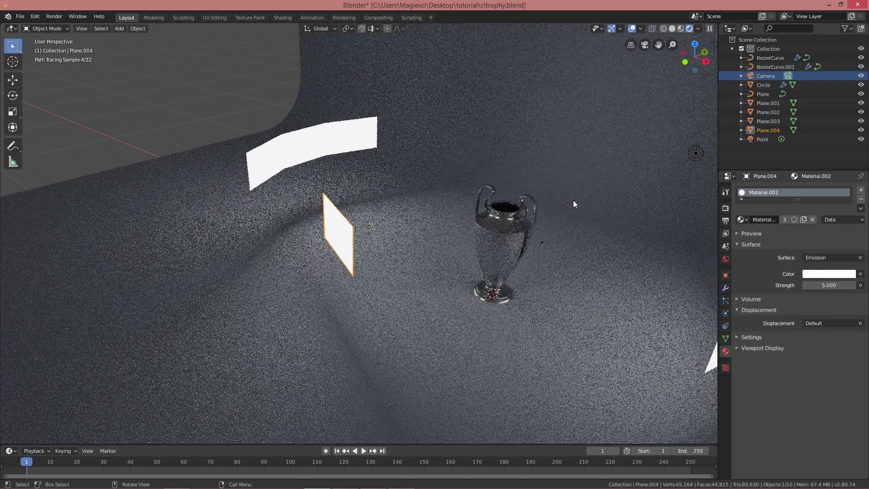
Step: Reposition the small single-face light panel relative to the trophy in the top view
key(KP_7)
key(g)
key(z)
key(Escape)
key(g)
click(472, 253)
Step: Examine the panel lighting on the trophy in rendered shading through the camera and from close up
click(681, 28)
middle_drag(553, 185, 533, 126)
key(KP_0)
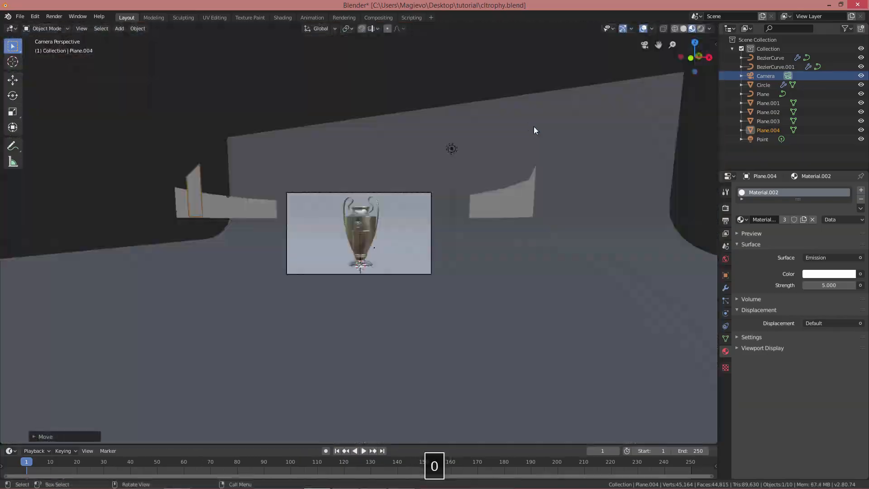
click(700, 28)
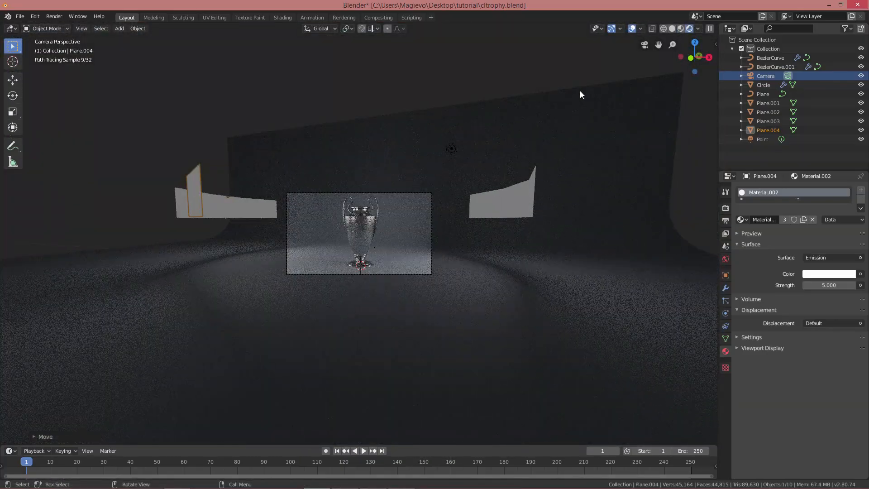
middle_drag(516, 162, 505, 181)
scroll(505, 181, up, 1)
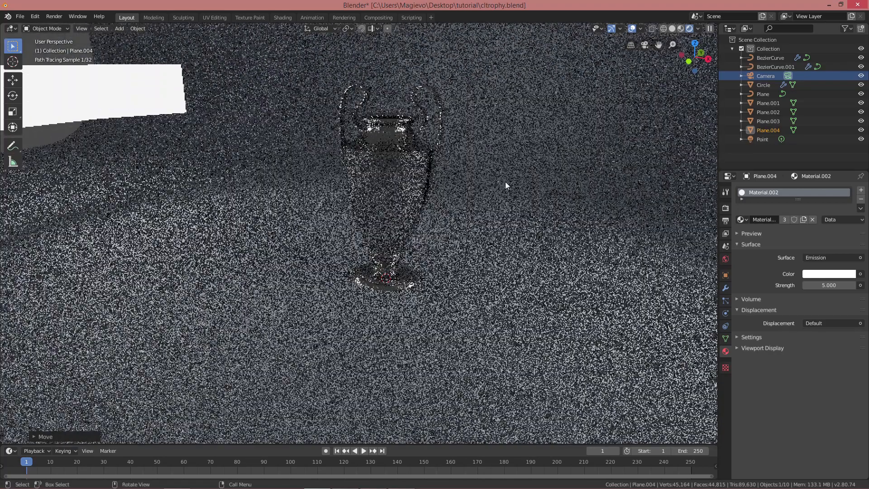
Step: Move the leftover Plane curve beside the trophy far away along the X axis, out of the shot
click(681, 28)
click(441, 203)
scroll(450, 205, down, 2)
key(g)
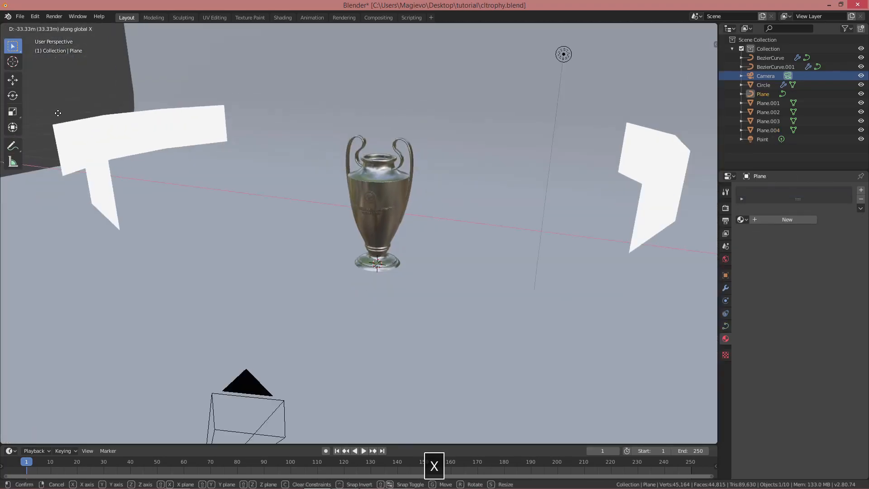
click(58, 112)
Step: Align the camera to the current angled view and shift it to bring the whole trophy into the frame
key(ctrl+alt+KP_0)
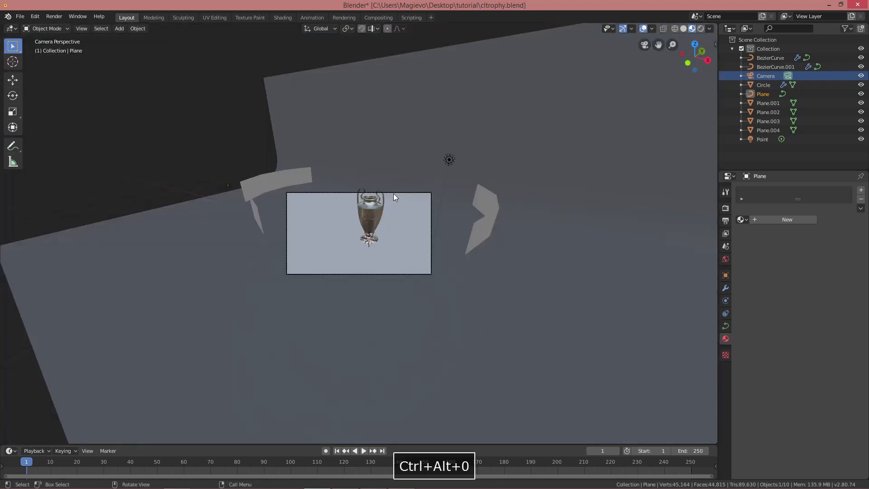
key(g)
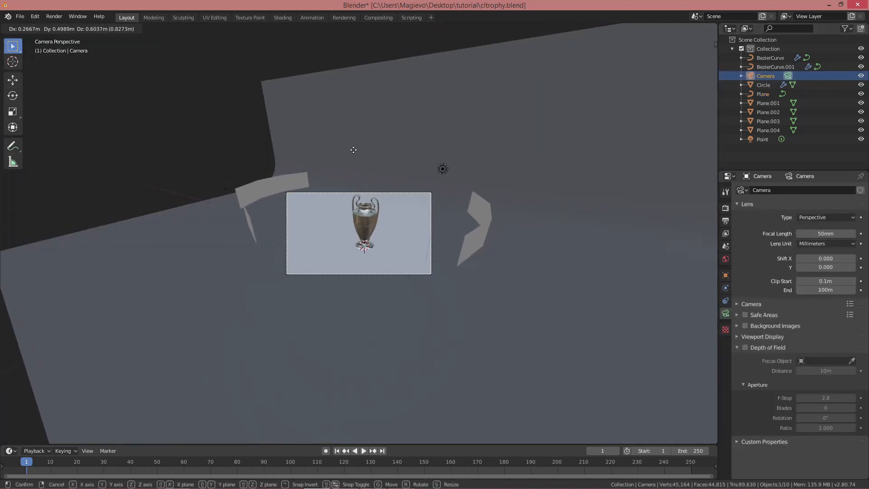
click(371, 127)
Step: Turn off Camera ray visibility for the three emissive panels so they stay hidden in renders
click(261, 196)
click(725, 275)
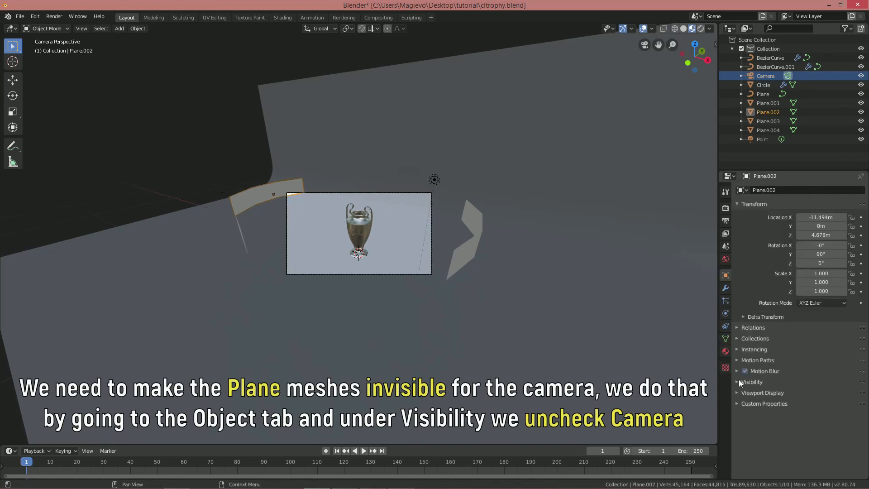
click(751, 382)
click(477, 232)
click(771, 462)
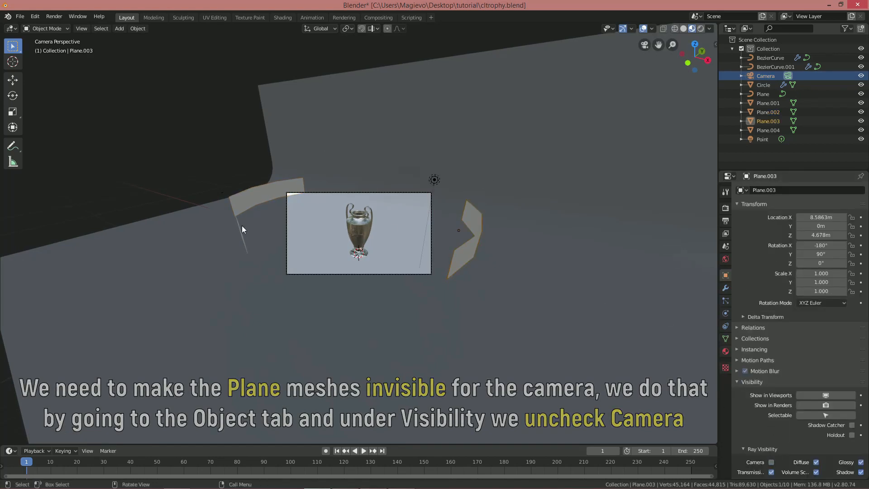
middle_drag(245, 214, 211, 213)
click(149, 183)
click(771, 462)
Step: Change the point light to a Sun light with strength 0.1 and preview it through the camera in rendered shading
middle_drag(493, 262, 448, 140)
click(449, 138)
click(726, 314)
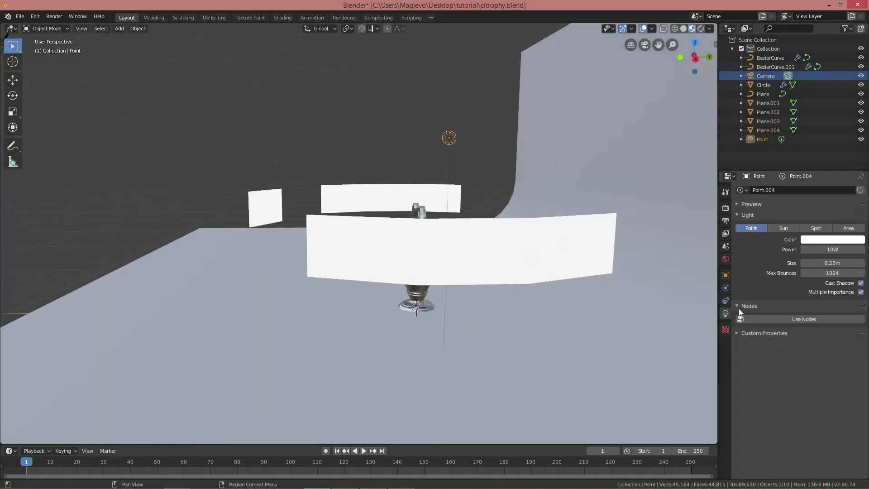
key(KP_0)
click(701, 28)
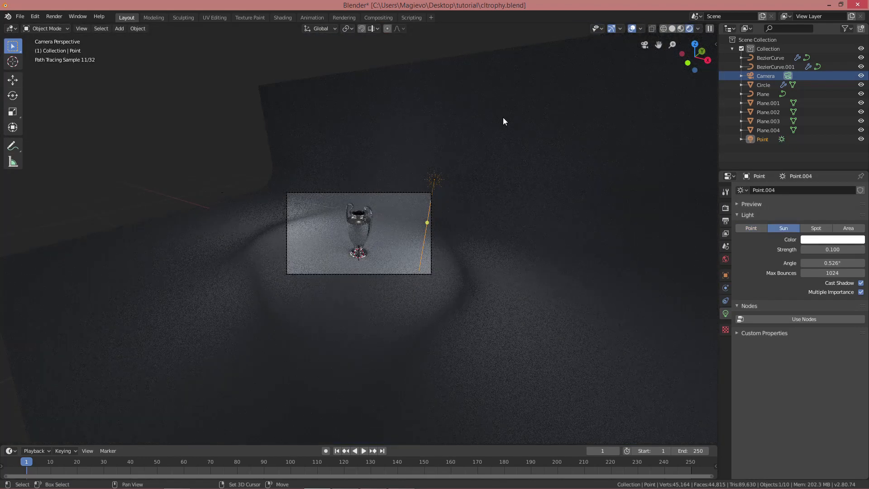
Step: Move and rotate the camera in the wireframe top view, and reframe the trophy in the camera view
click(679, 29)
click(281, 184)
key(KP_7)
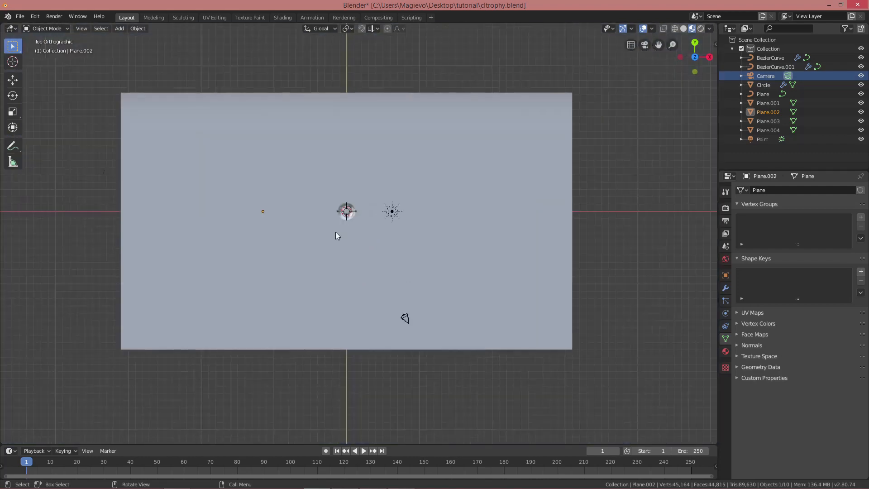
key(shift+z)
click(437, 344)
key(g)
click(411, 316)
key(r)
click(416, 309)
key(KP_0)
key(g)
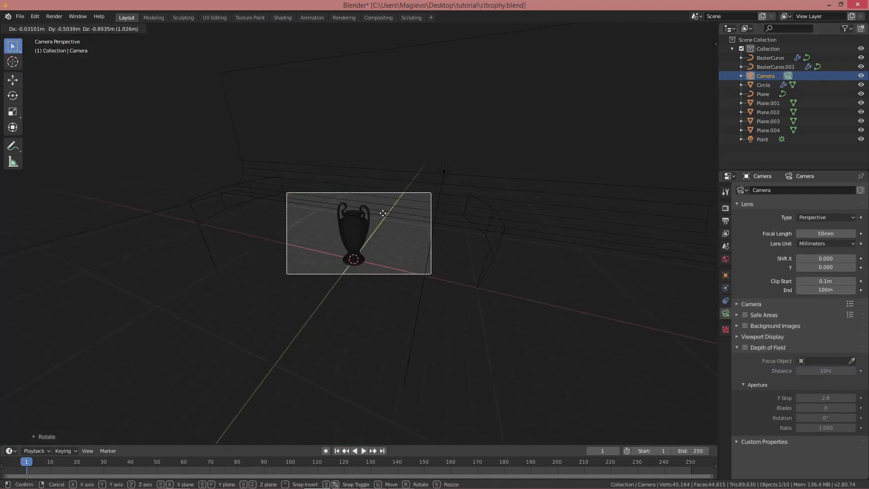
click(376, 217)
Step: Review the Cycles render settings and examine the new camera framing in rendered shading
click(726, 221)
click(726, 208)
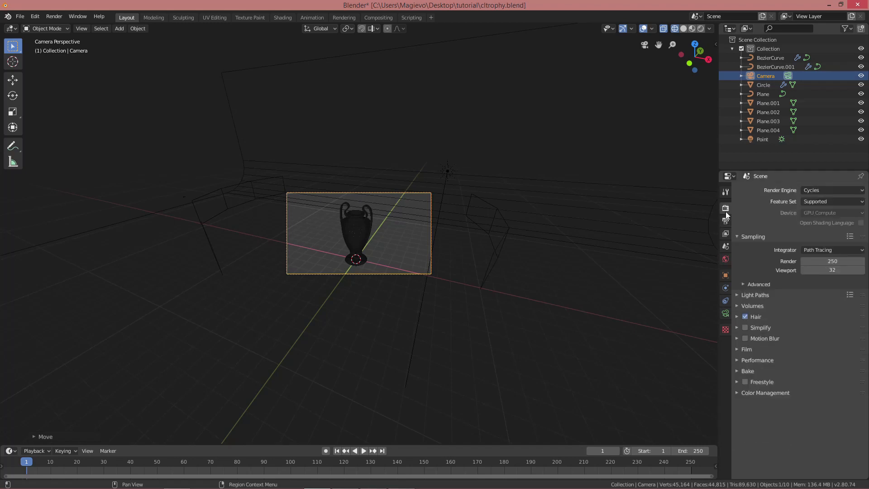
click(701, 29)
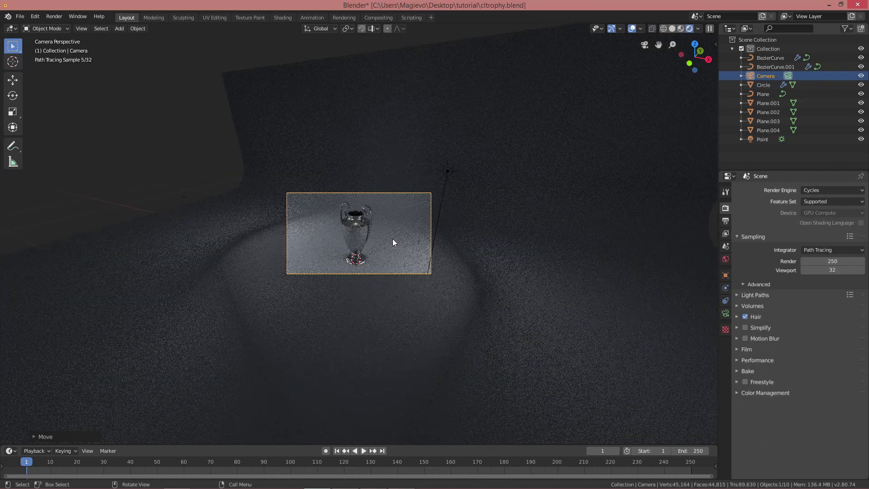
Step: Move the first curved light panel in the wireframe top view to keep it clear of the camera frame
click(681, 30)
click(283, 194)
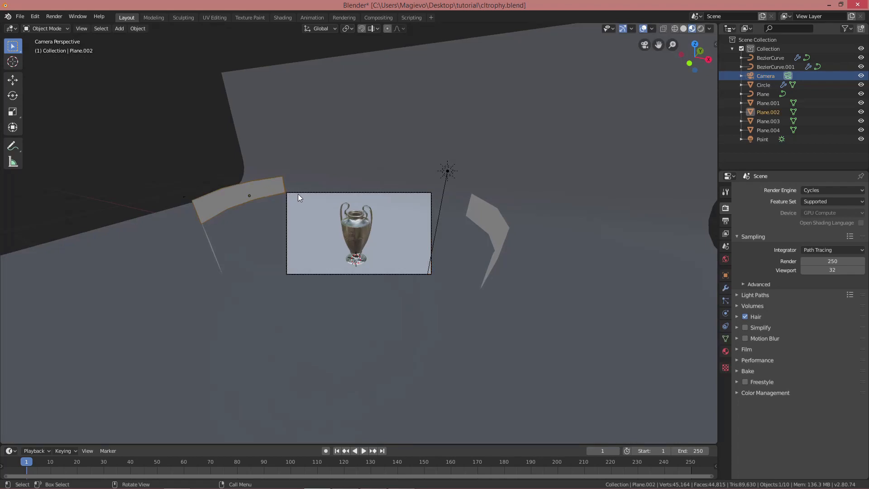
key(KP_7)
key(shift+z)
key(g)
click(282, 169)
key(KP_0)
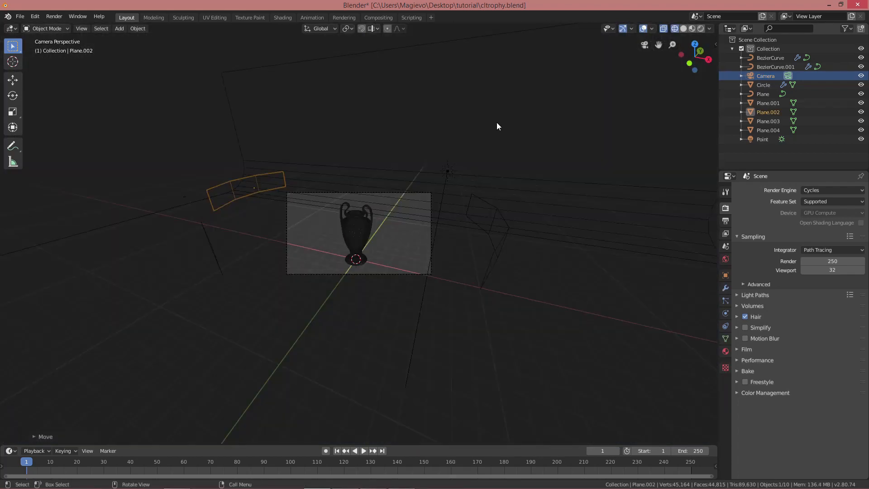
Step: Add a point light near the trophy and lower it along Z toward the base in rendered shading
click(701, 29)
click(725, 338)
key(shift+a)
click(374, 253)
key(g)
key(z)
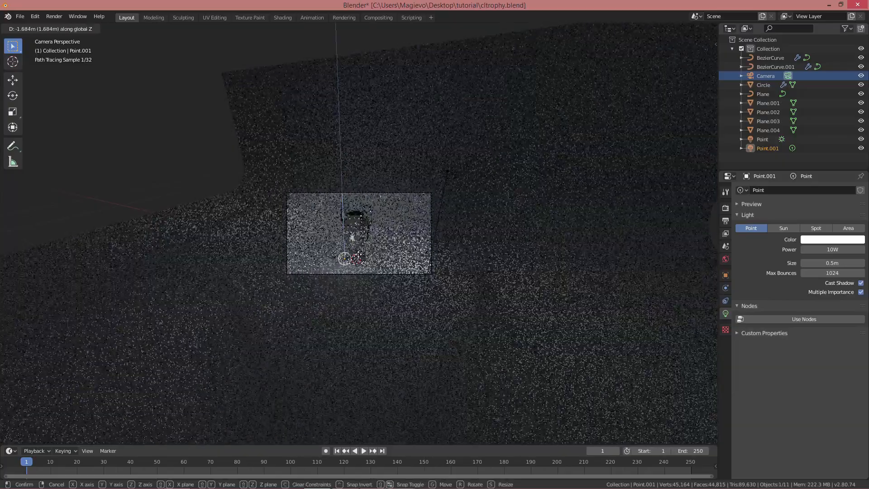
click(358, 255)
middle_drag(358, 255, 330, 246)
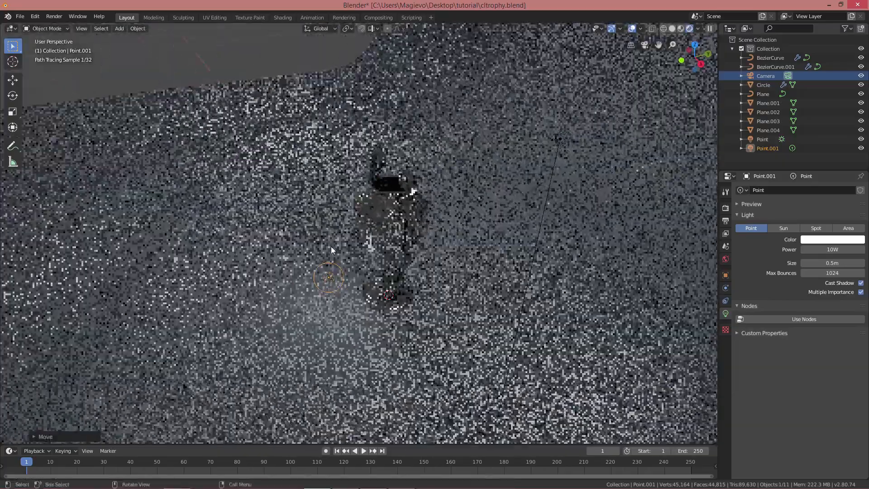
Step: Move the new point light along Y beside the trophy and check its placement through the camera
key(g)
key(y)
click(322, 255)
key(KP_0)
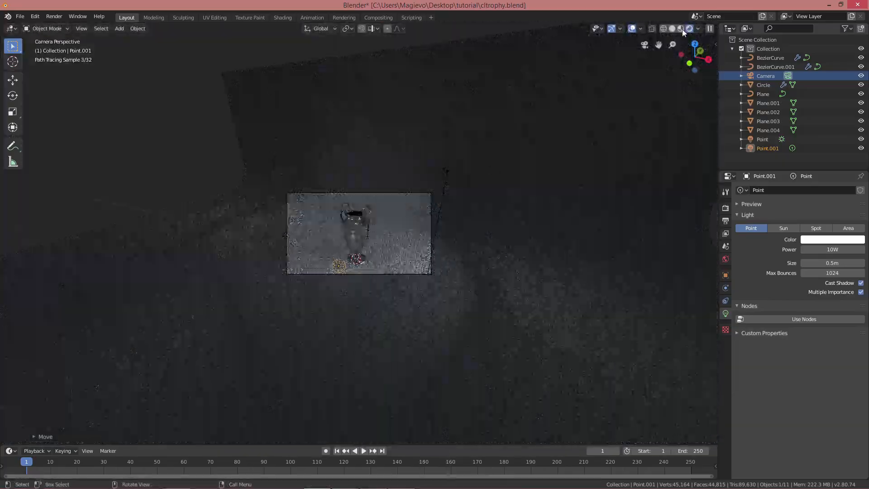
Step: Set the Cycles render samples to 1000
click(726, 209)
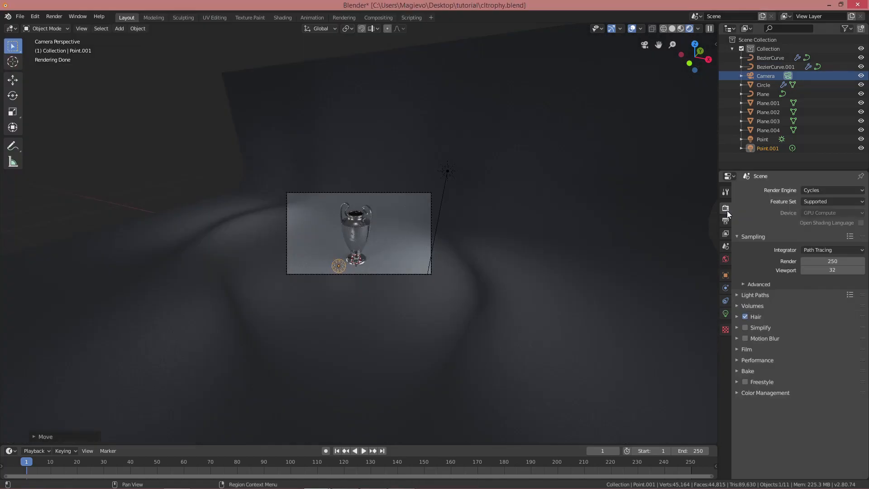
click(827, 260)
text(1000)
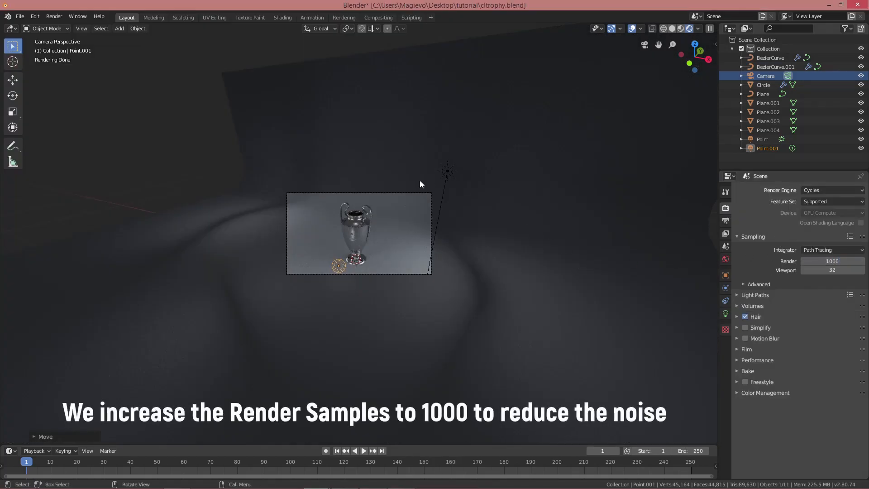
Step: Save the scene as a new file named cltrophy4.blend in the tutorial folder
click(18, 17)
click(49, 86)
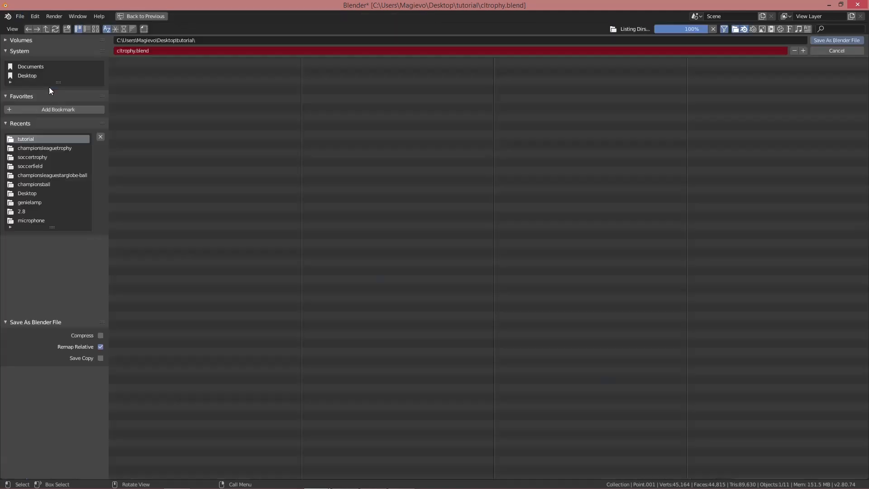
click(146, 89)
click(139, 51)
click(139, 51)
key(BackSpace)
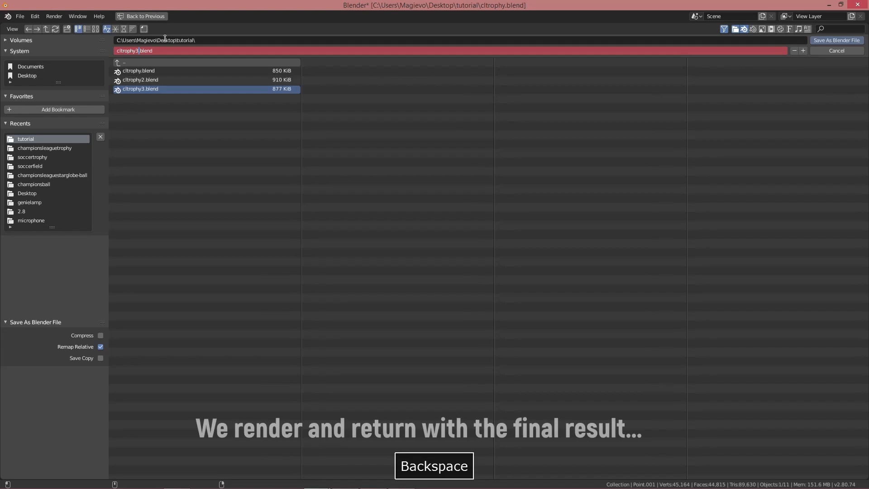
text(4)
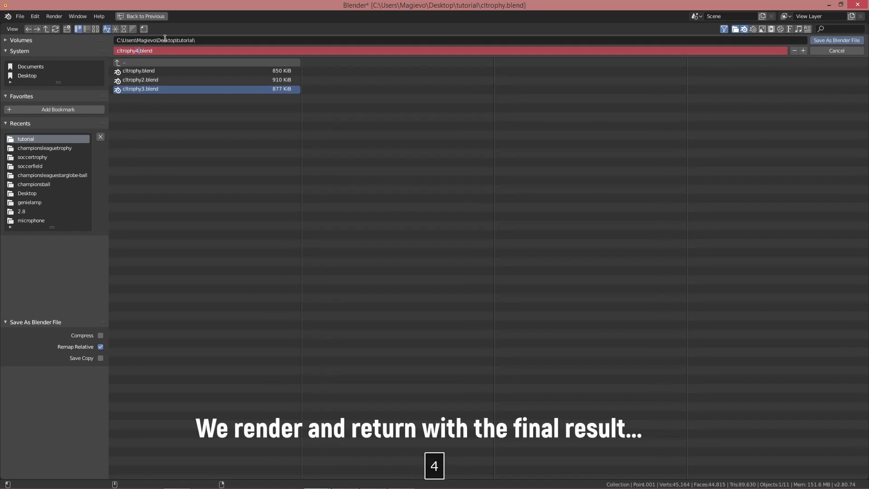
click(820, 41)
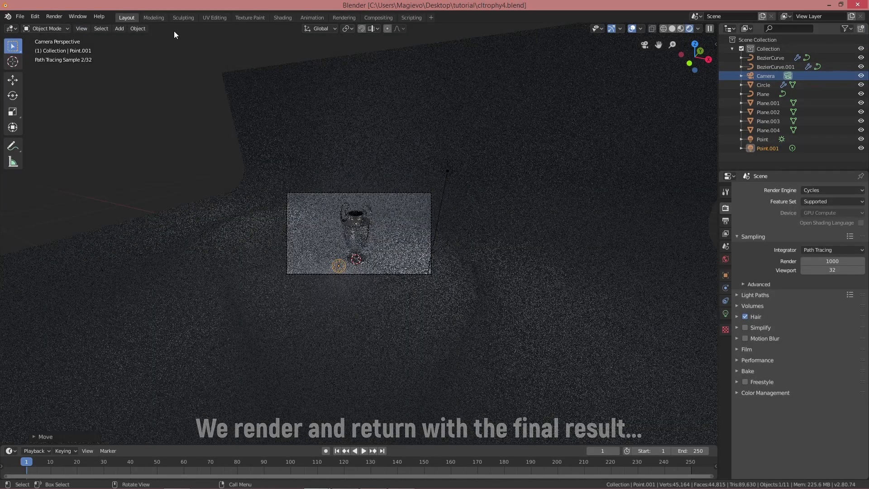
Step: Render the final still image of the trophy from the camera
click(50, 16)
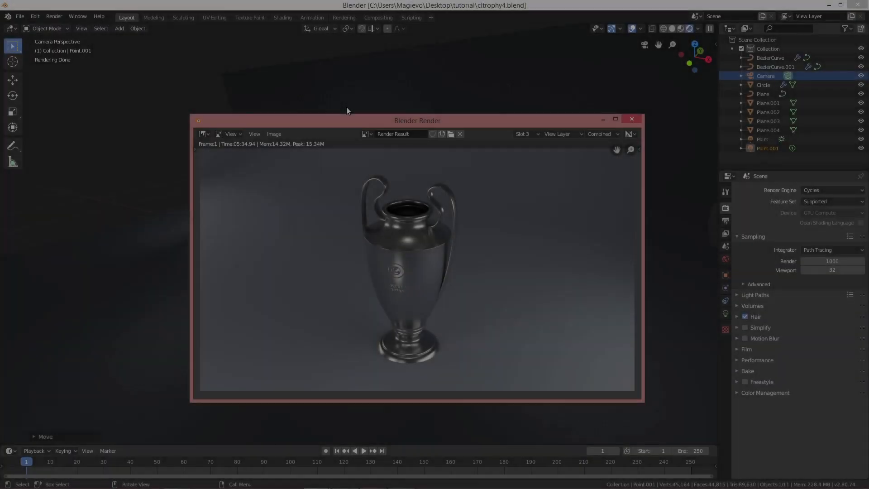